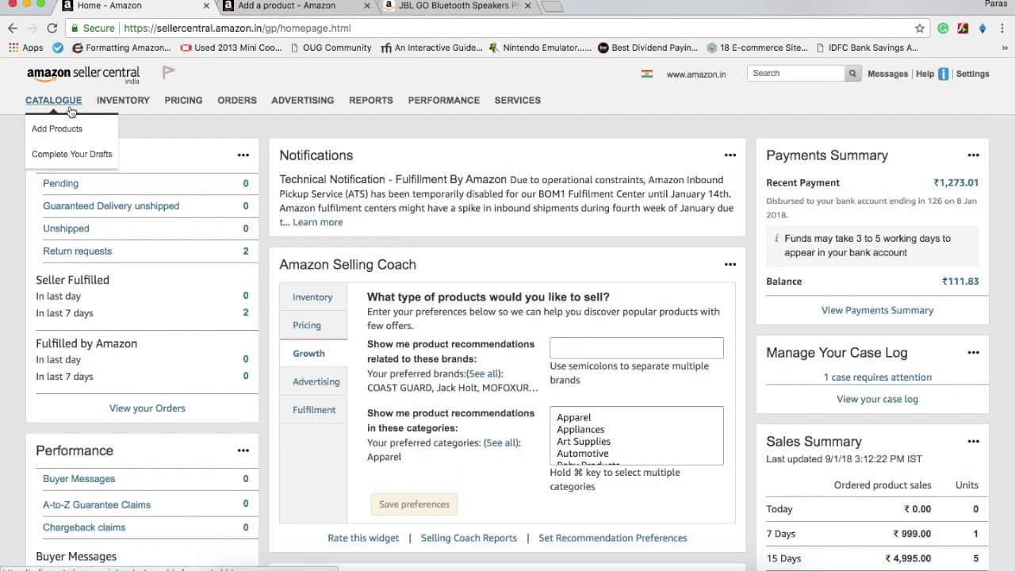
Open the Add a Product page from the Catalogue menu
mouse_move(190, 117)
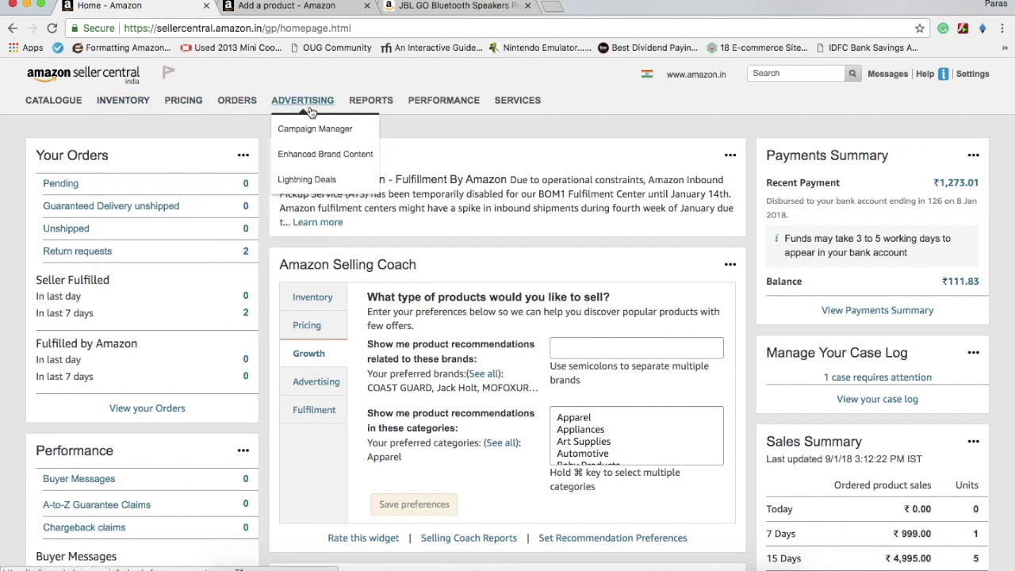
mouse_move(393, 104)
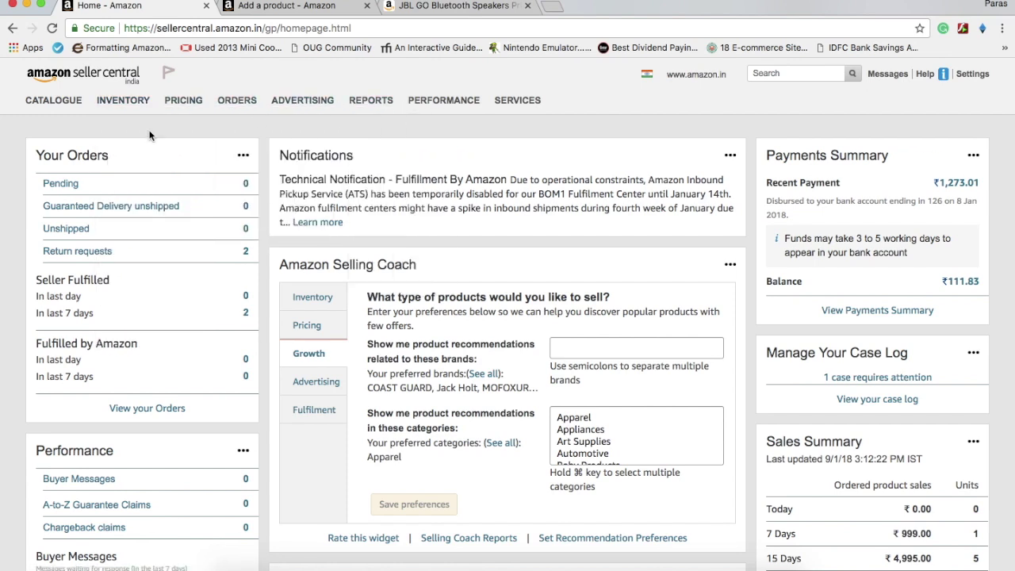
mouse_move(60, 107)
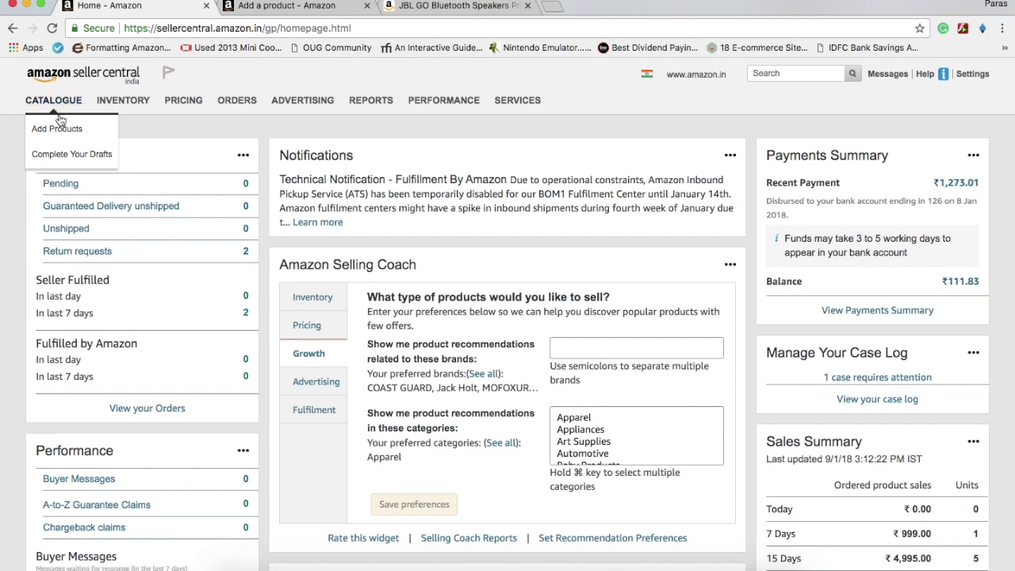
left_click(62, 127)
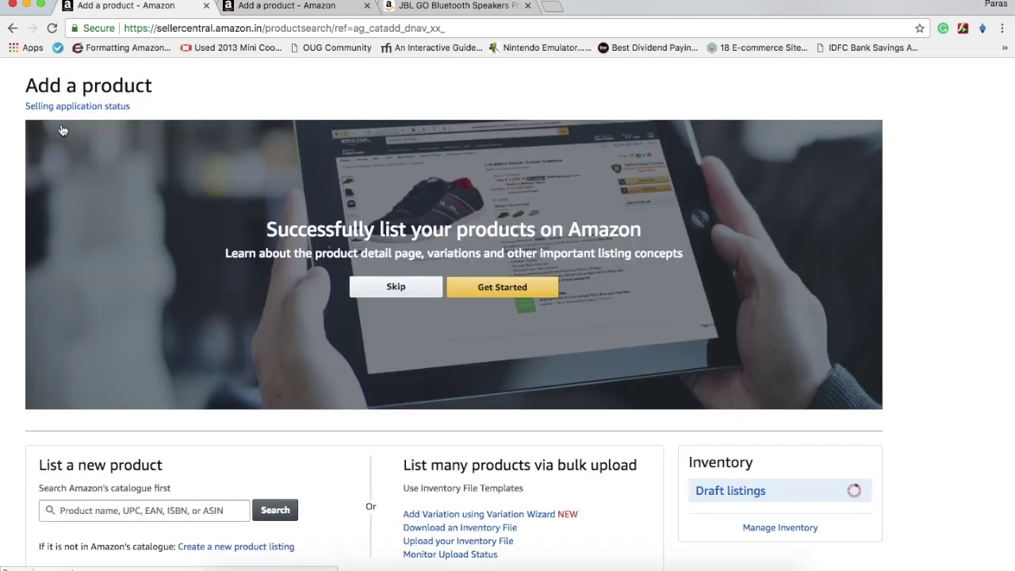
scroll(148, 283, "down", 4)
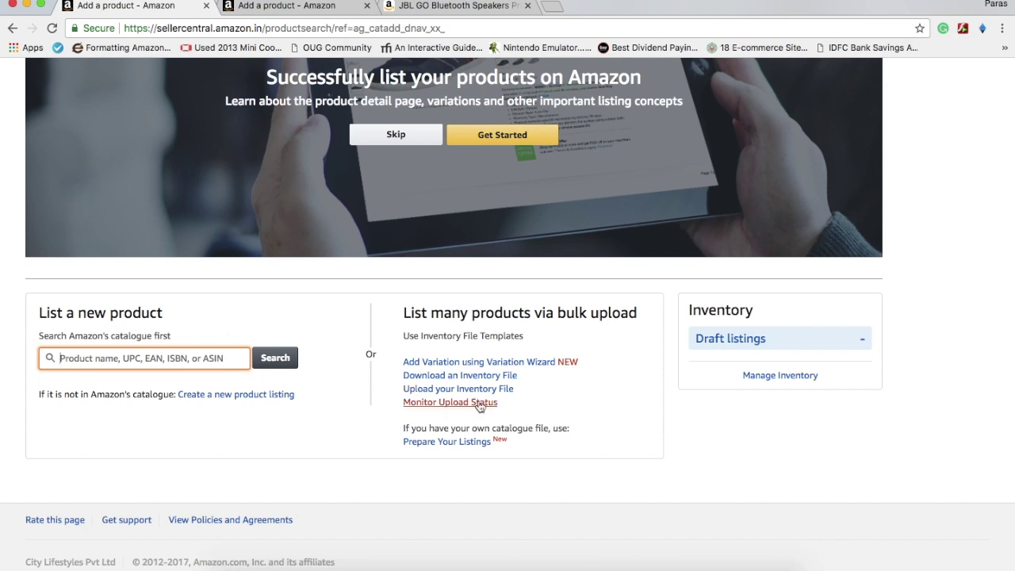
Copy ASIN B00TFGWAA8 from the JBL speaker product page's web address
left_click(176, 359)
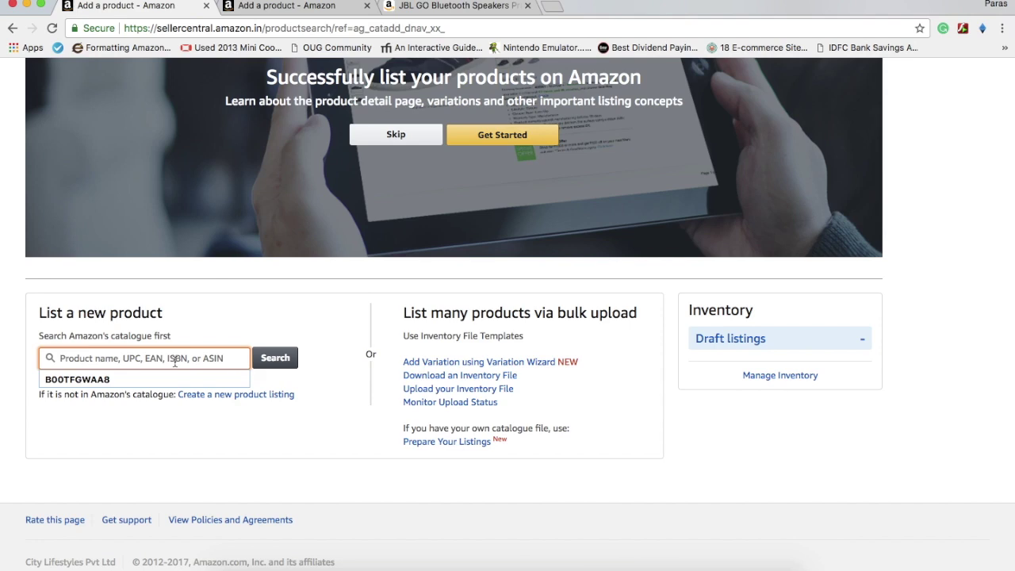
type("B00TFGWAA8")
left_click(286, 9)
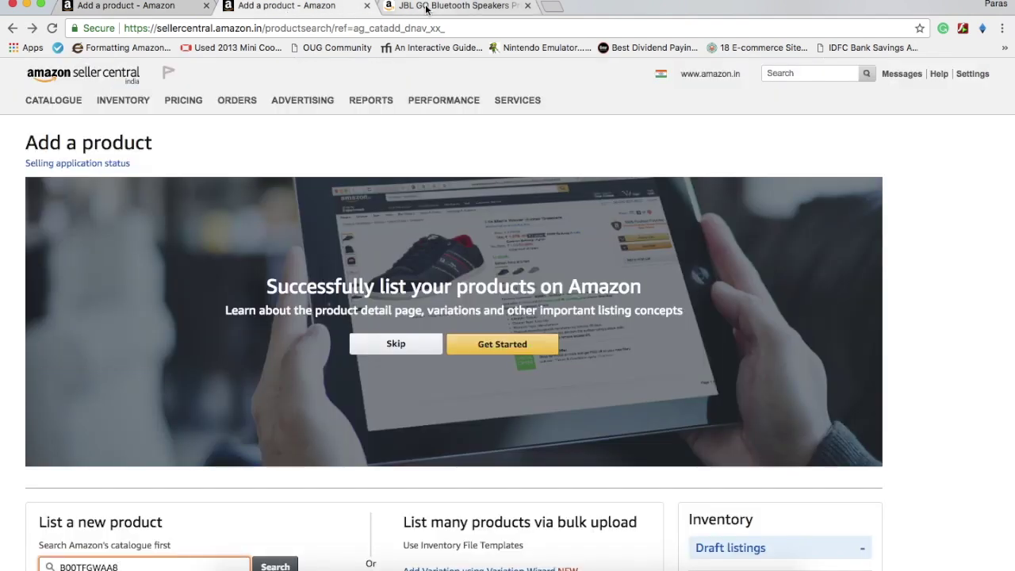
left_click(401, 7)
key("super+l")
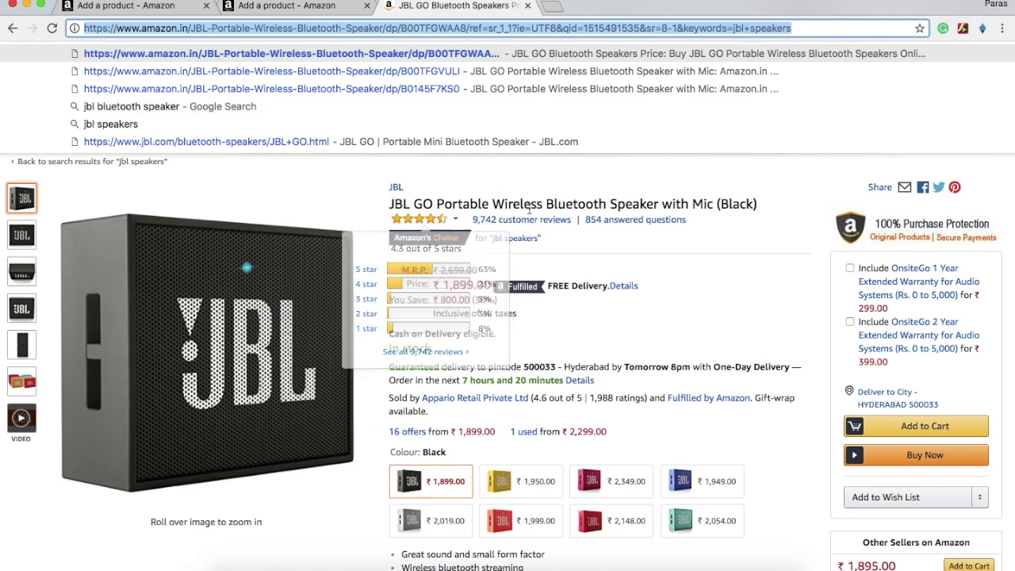
left_click(609, 198)
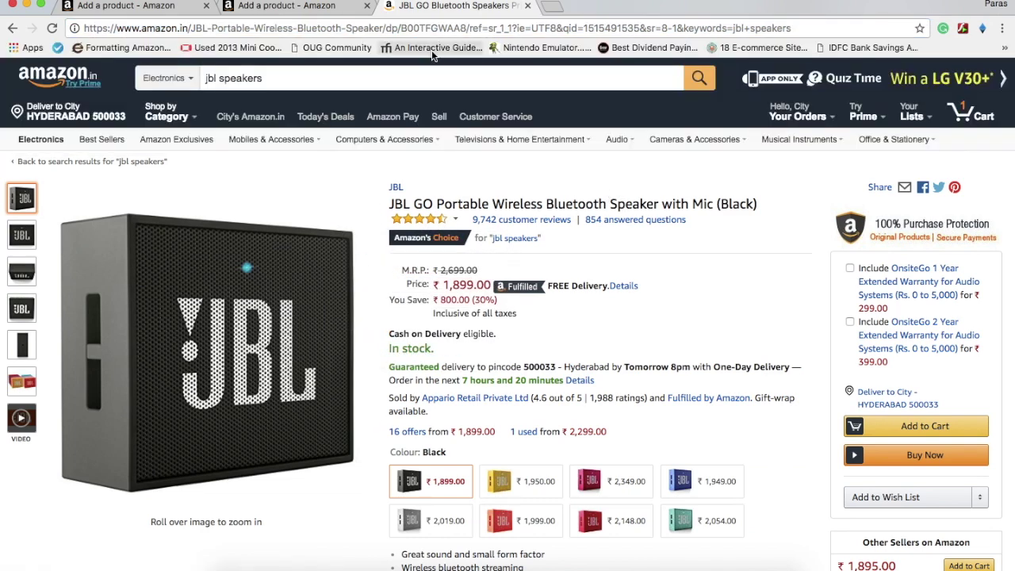
left_click_drag(402, 29, 467, 29)
Search the catalogue for B00TFGWAA8 and review the JBL GO speaker result
left_click(135, 6)
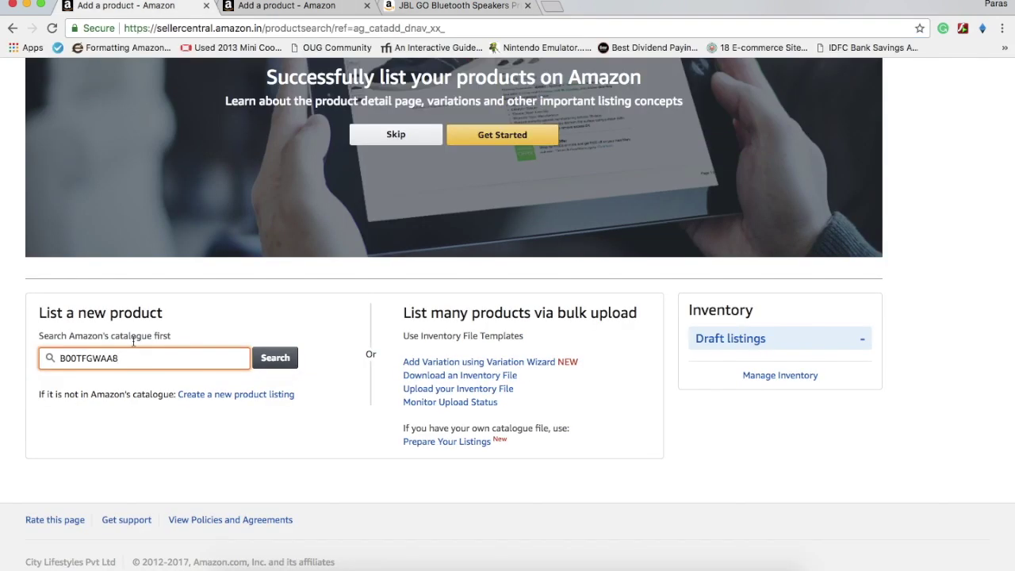
left_click(274, 361)
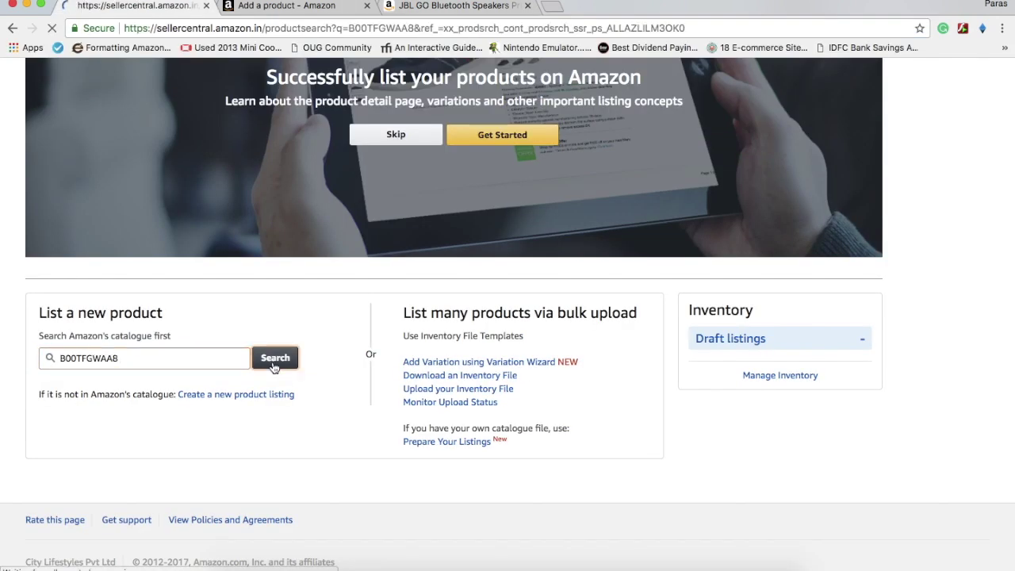
scroll(376, 365, "down", 2)
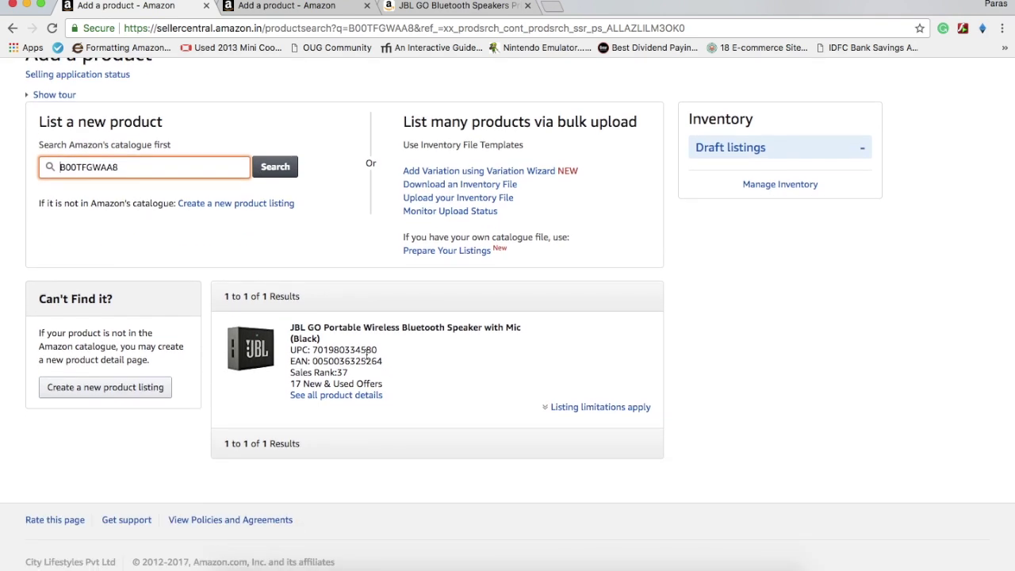
scroll(317, 350, "down", 1)
Open the inventory file template download page and look over the product classifier
left_click(460, 187)
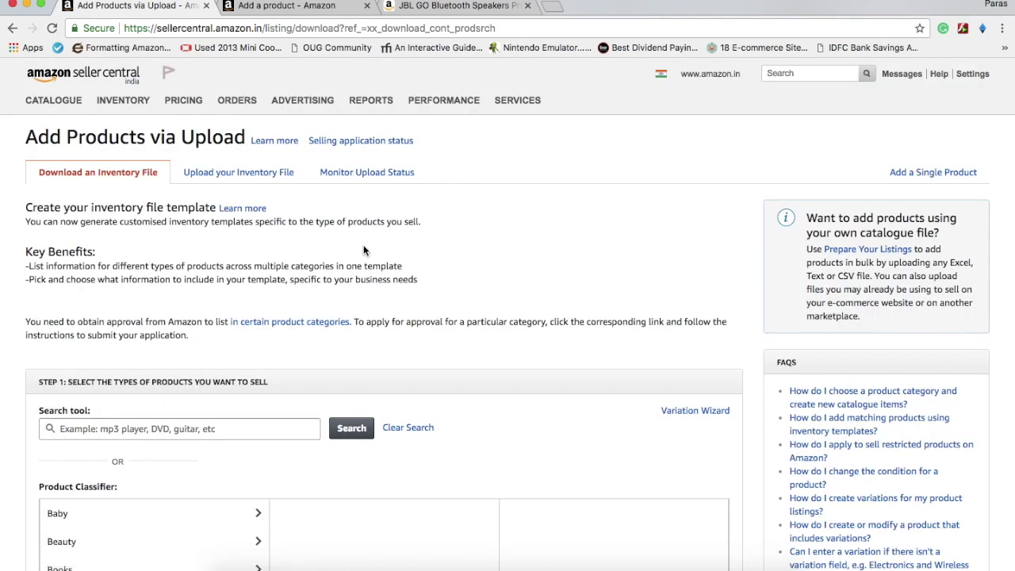
scroll(363, 251, "down", 5)
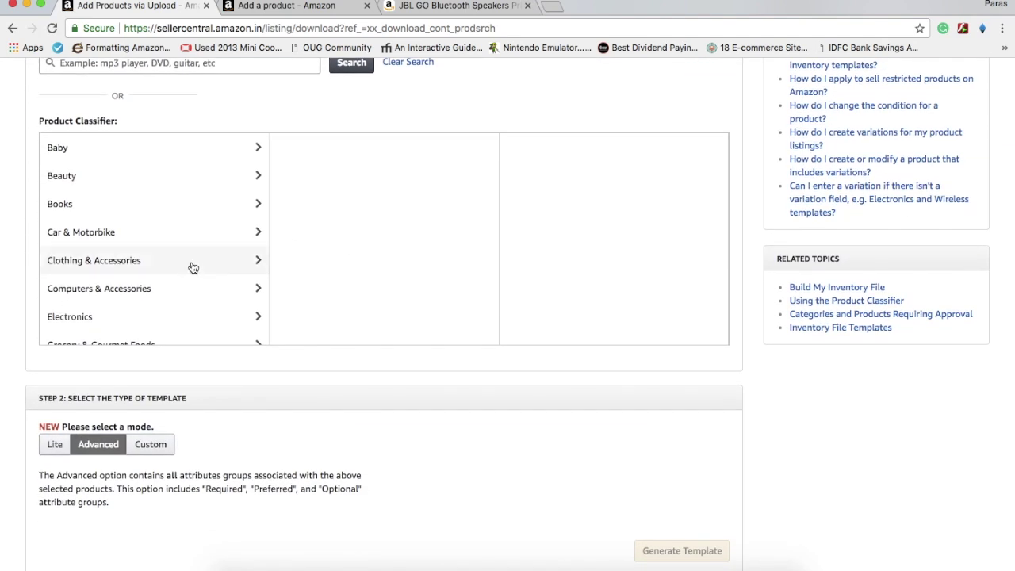
scroll(201, 159, "up", 5)
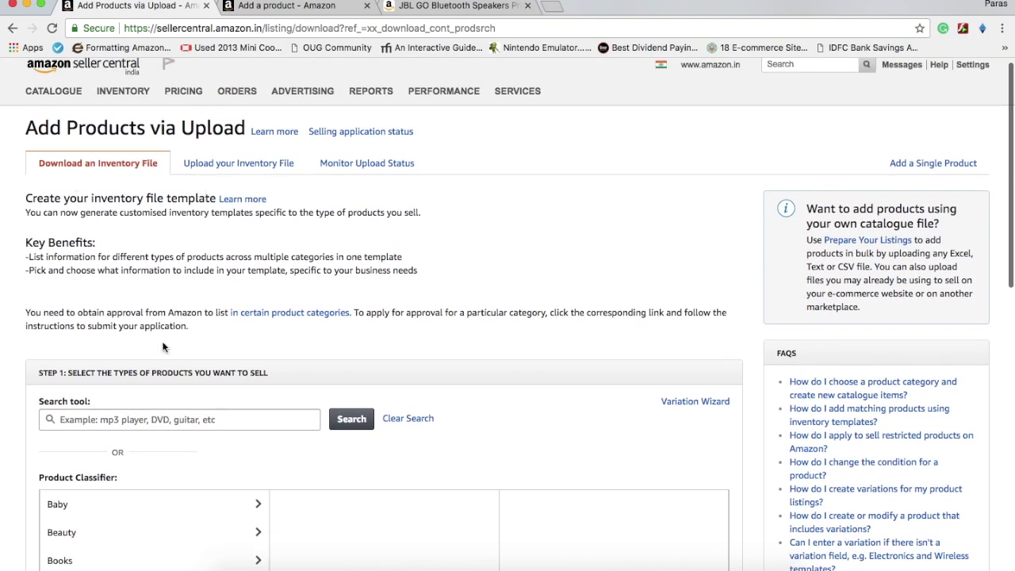
scroll(172, 317, "down", 10)
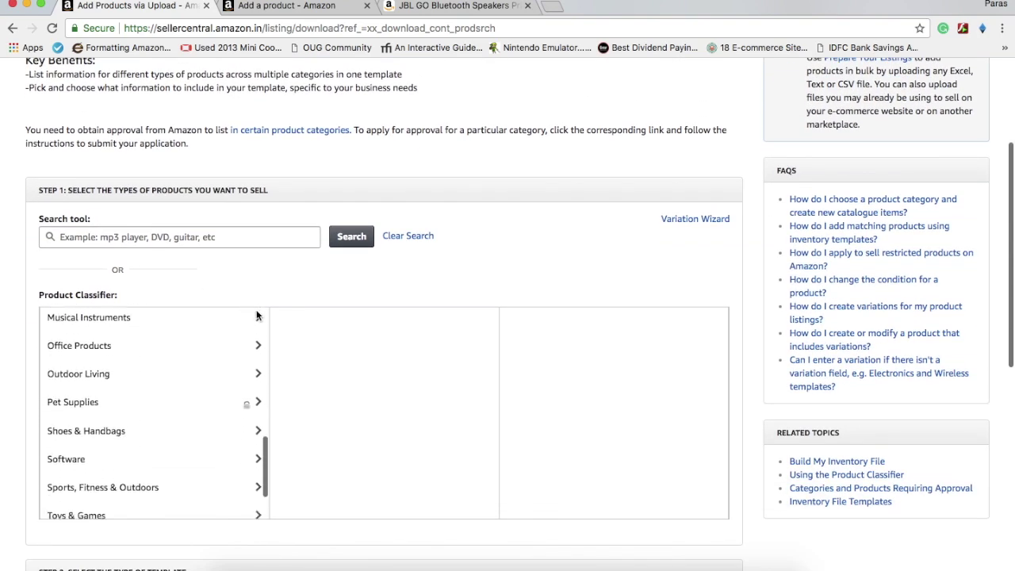
scroll(256, 316, "down", 5)
scroll(256, 316, "up", 8)
scroll(203, 254, "up", 2)
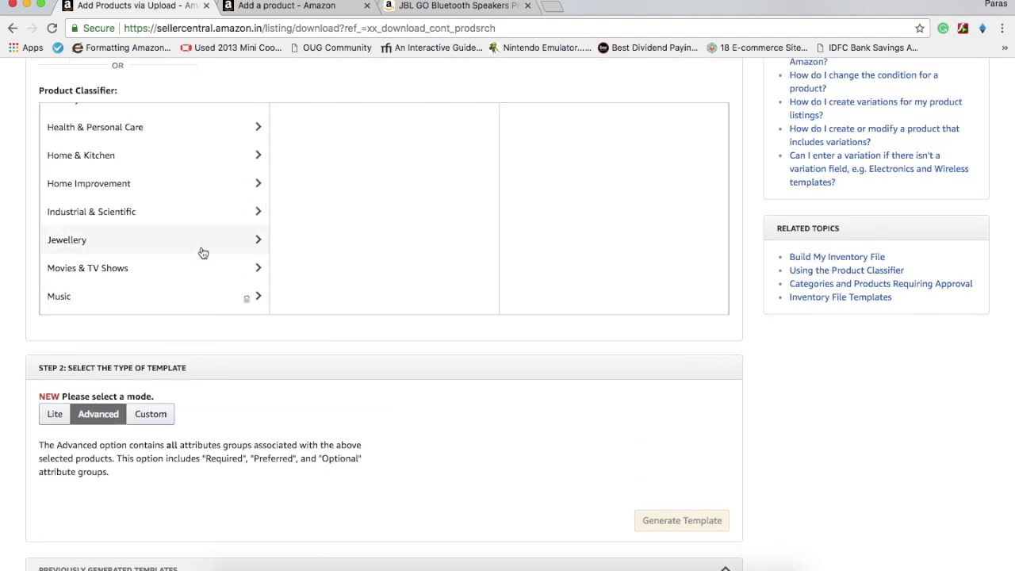
scroll(203, 254, "up", 10)
scroll(203, 253, "down", 2)
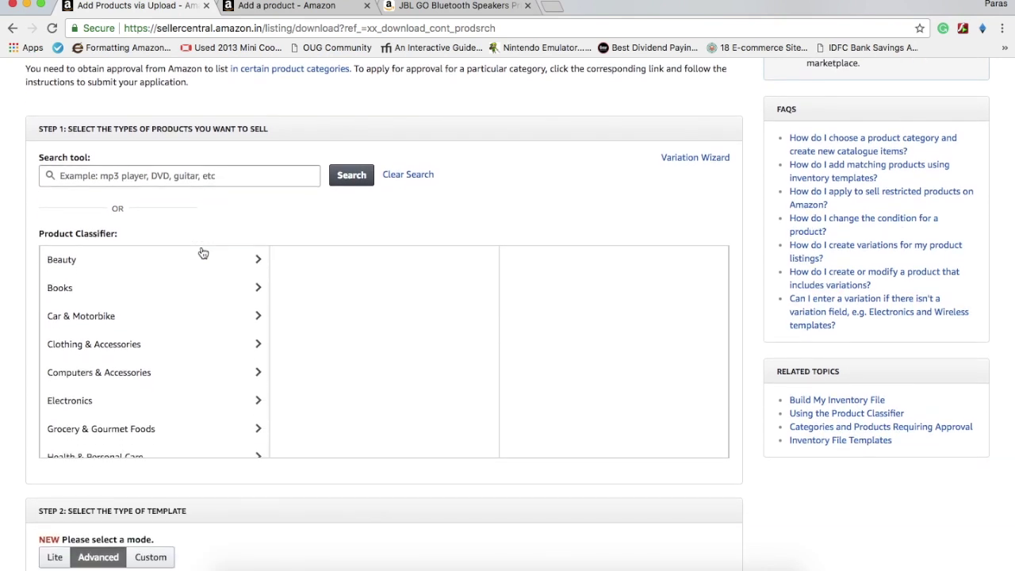
scroll(198, 270, "down", 1)
Select Kurtas under Clothing & Accessories > Men > Ethnic Wear as the product type
left_click(191, 309)
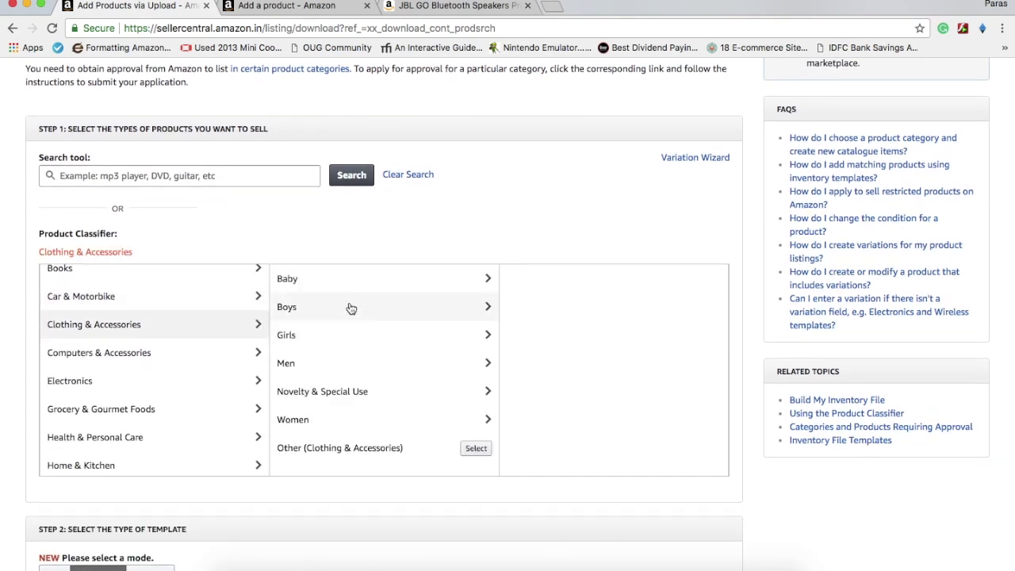
left_click(339, 371)
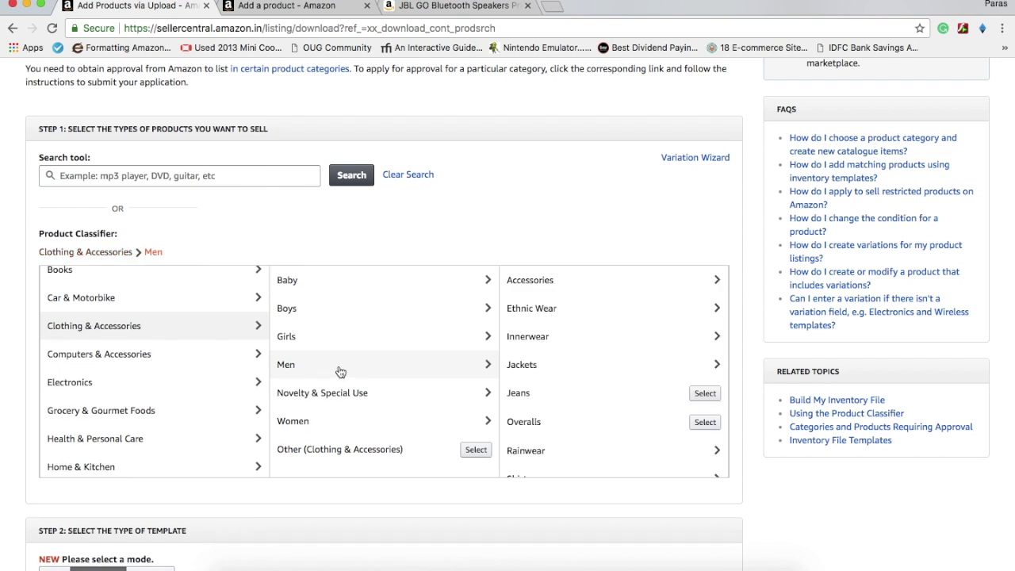
left_click(553, 319)
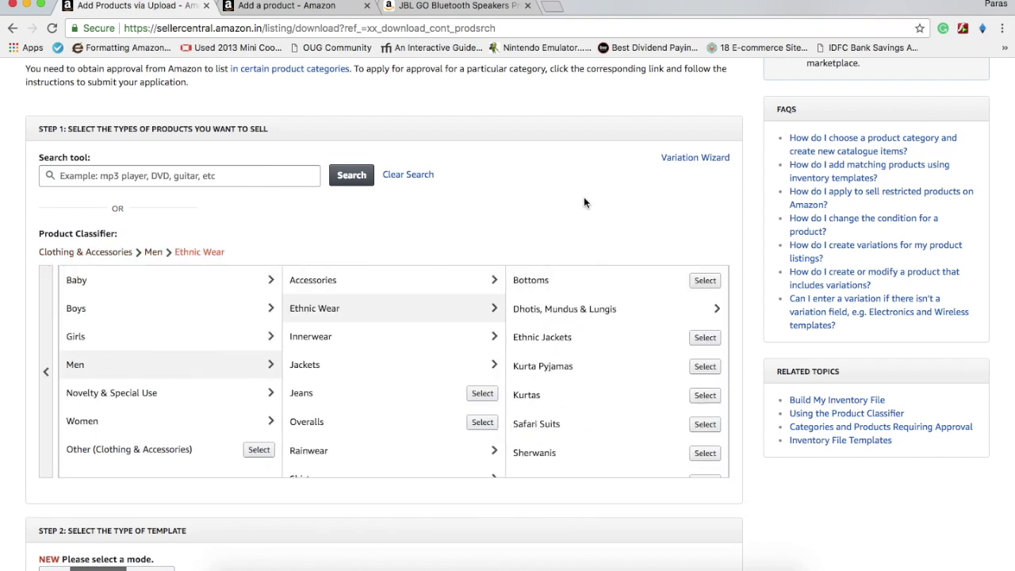
scroll(584, 202, "down", 5)
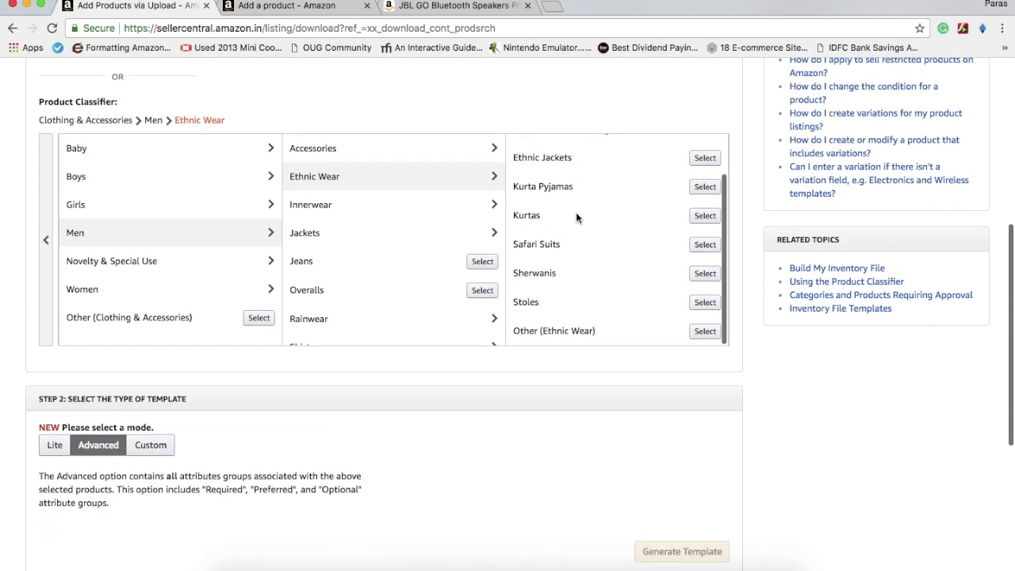
left_click(706, 216)
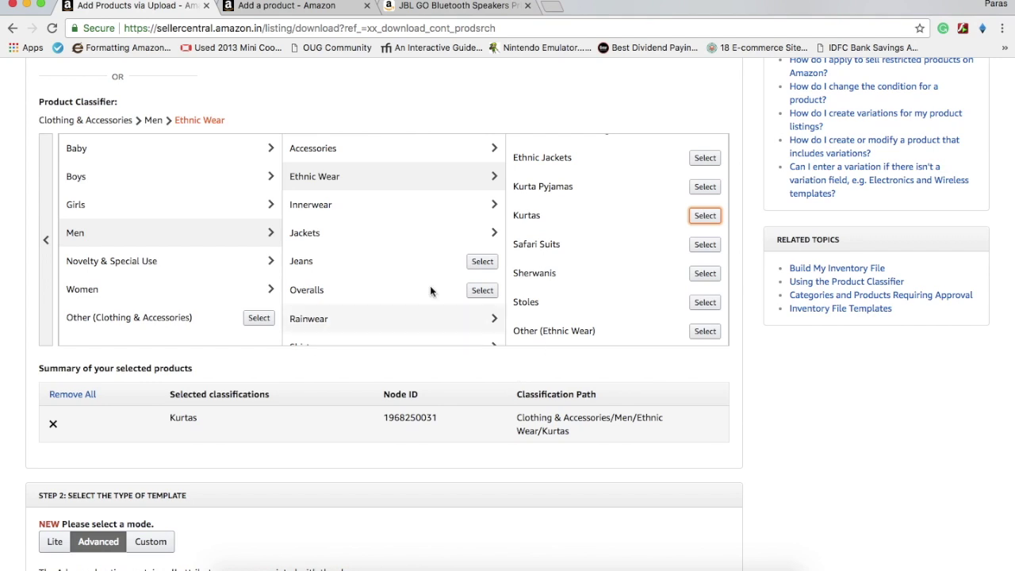
Expand the Inventory Files table below the selected products
scroll(377, 371, "down", 1)
scroll(375, 366, "down", 3)
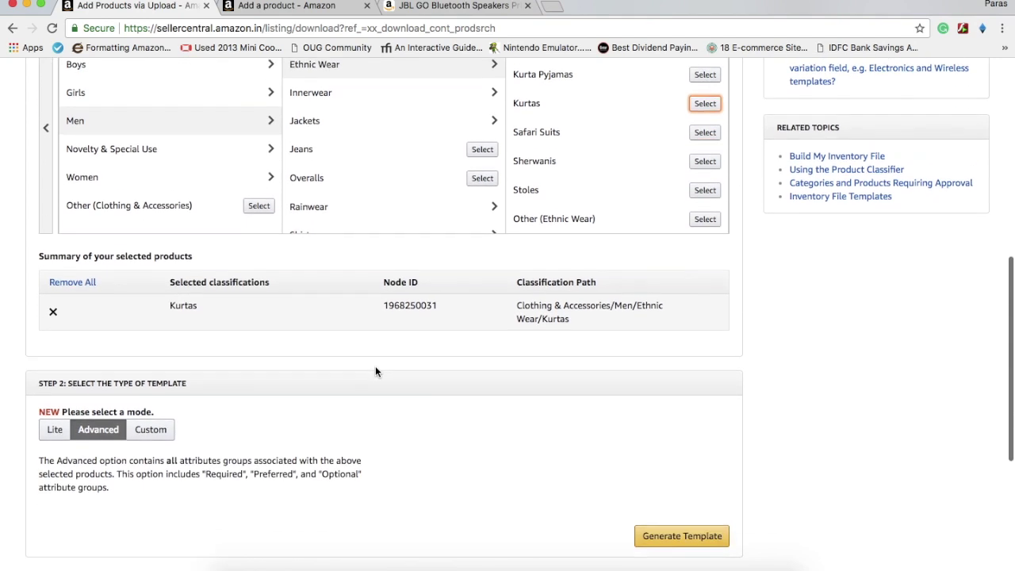
left_click_drag(442, 295, 372, 296)
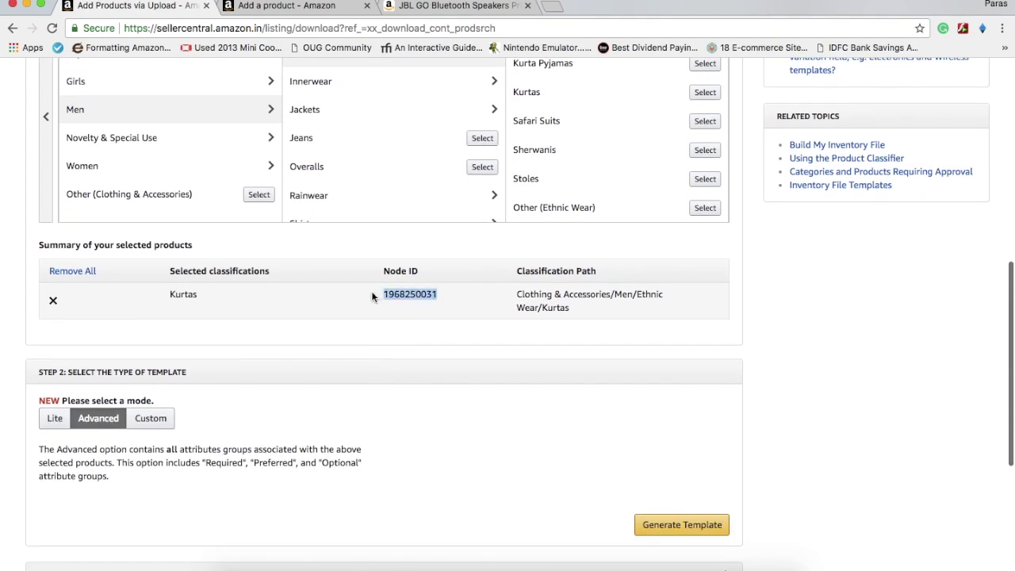
scroll(372, 297, "down", 7)
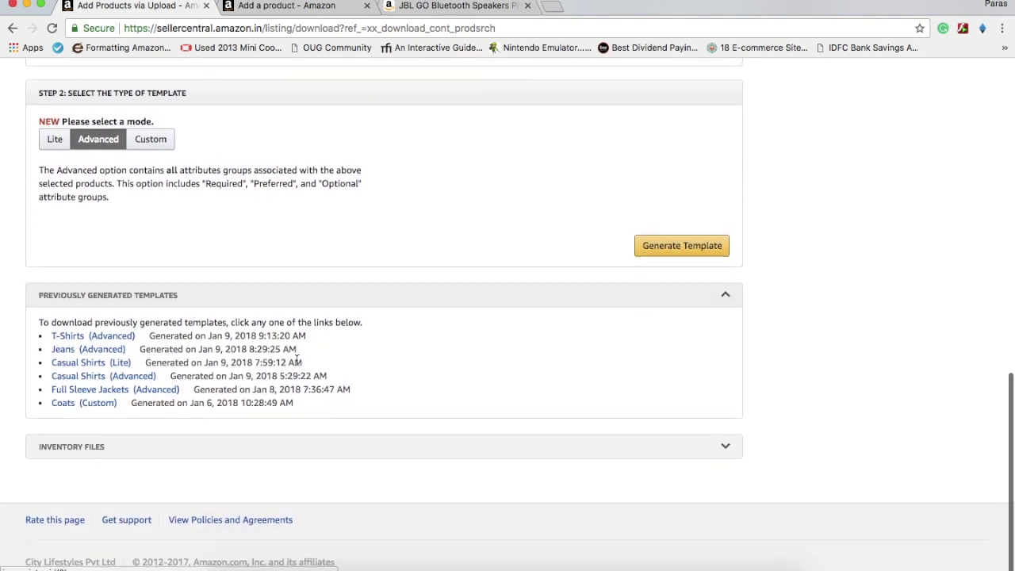
left_click(290, 449)
Open the category-specific inventory files help page, maximized
scroll(292, 458, "down", 1)
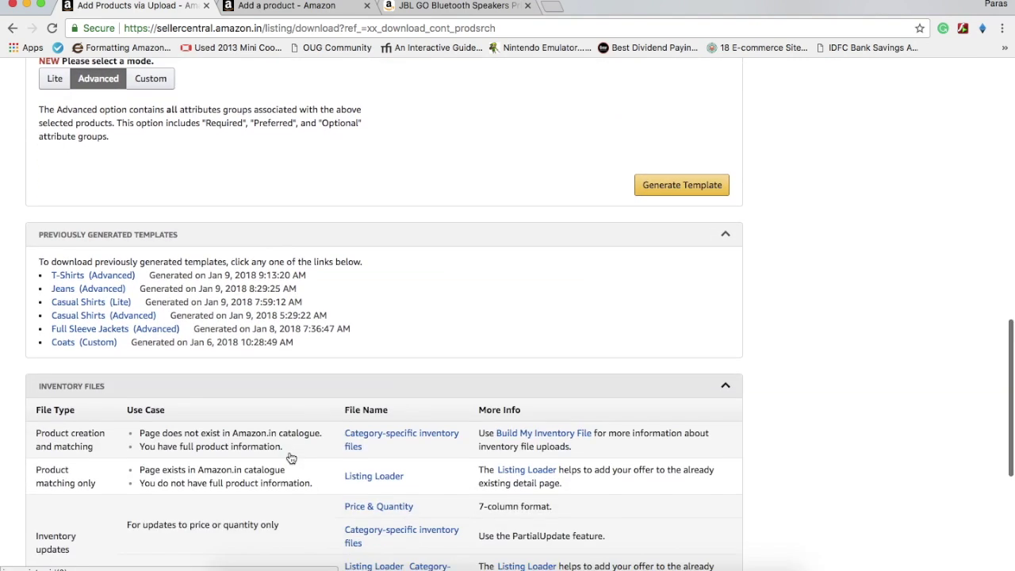
scroll(291, 458, "down", 5)
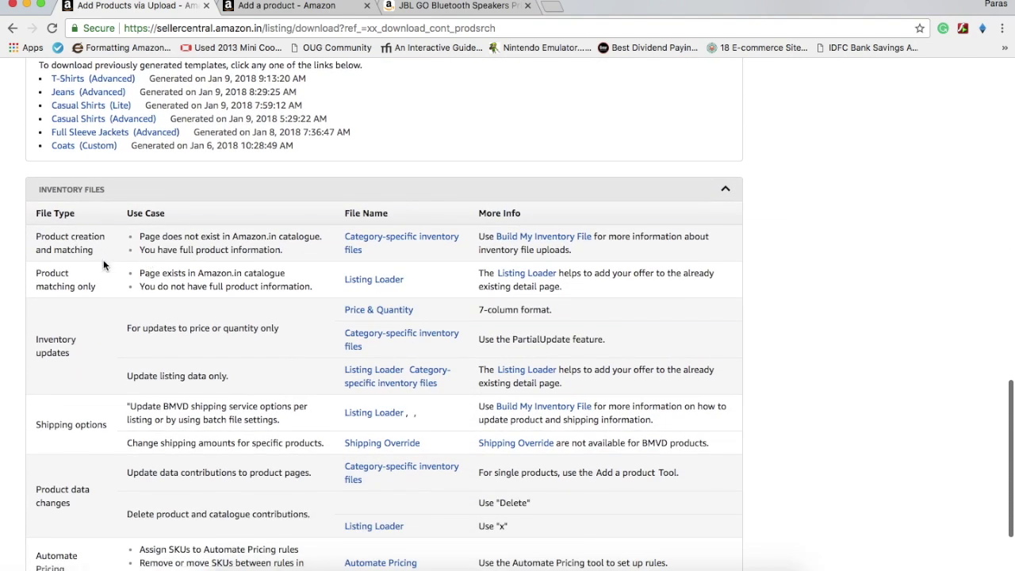
scroll(294, 211, "up", 10)
scroll(201, 237, "down", 2)
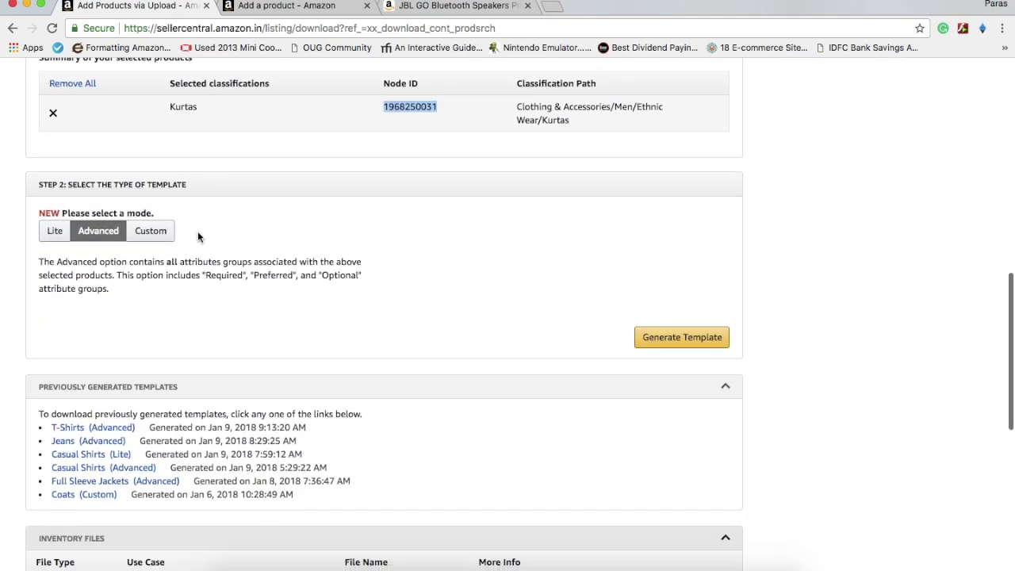
scroll(483, 413, "down", 10)
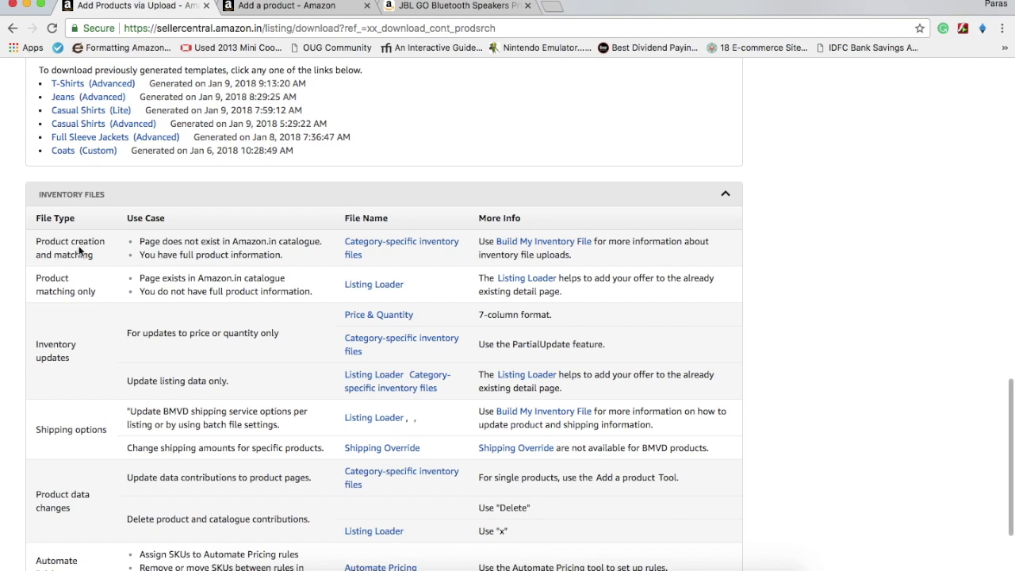
left_click(392, 242)
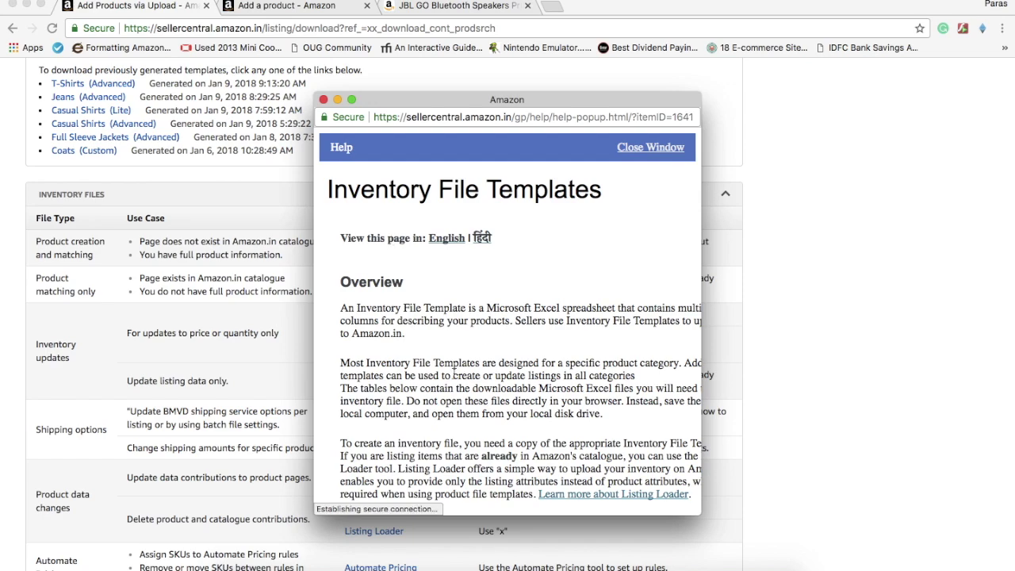
left_click(351, 99)
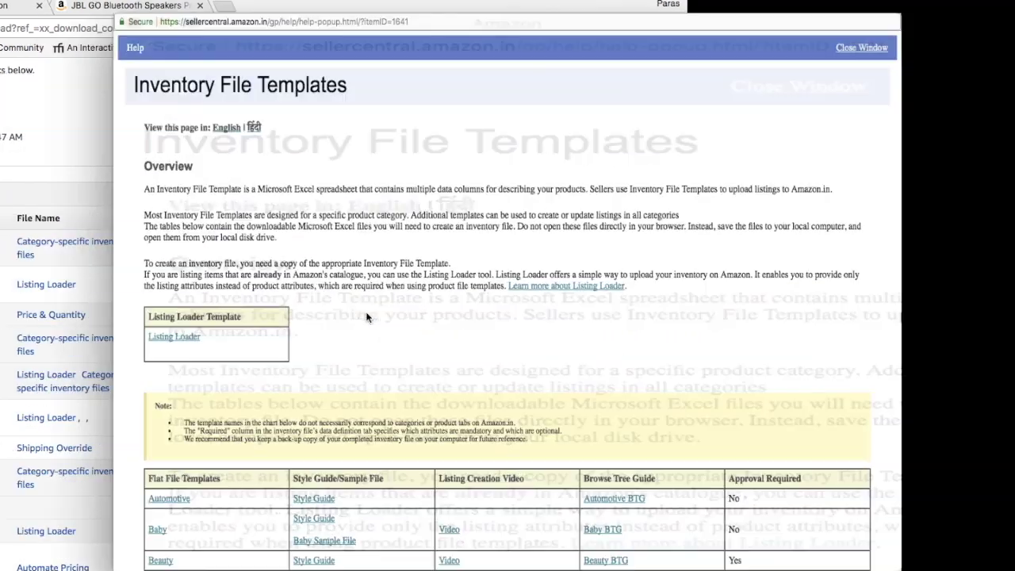
Download the Clothing template Flat.File.Clothing.in.xlsm, set to open when finished
scroll(366, 318, "down", 10)
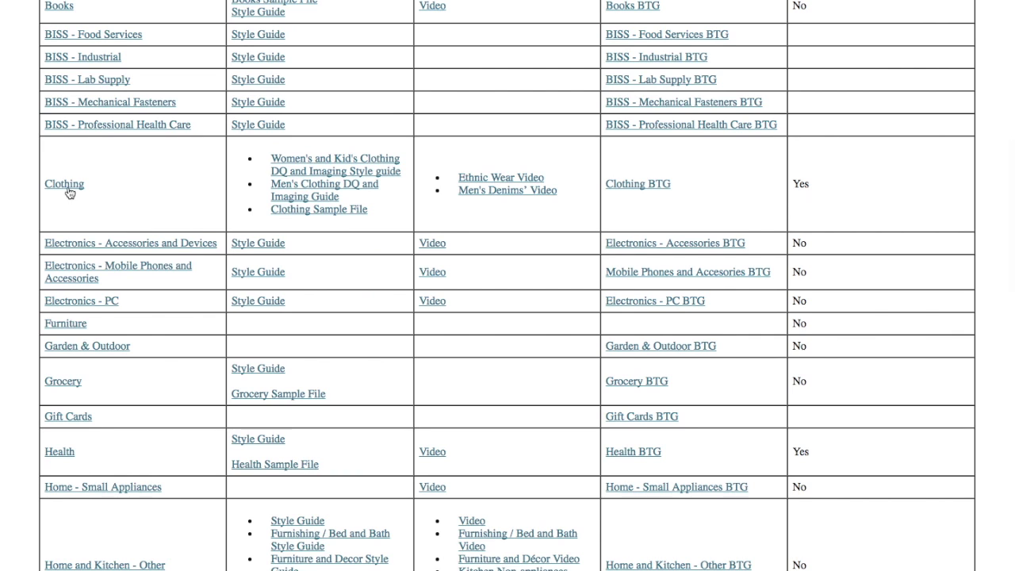
left_click(69, 193)
left_click(151, 570)
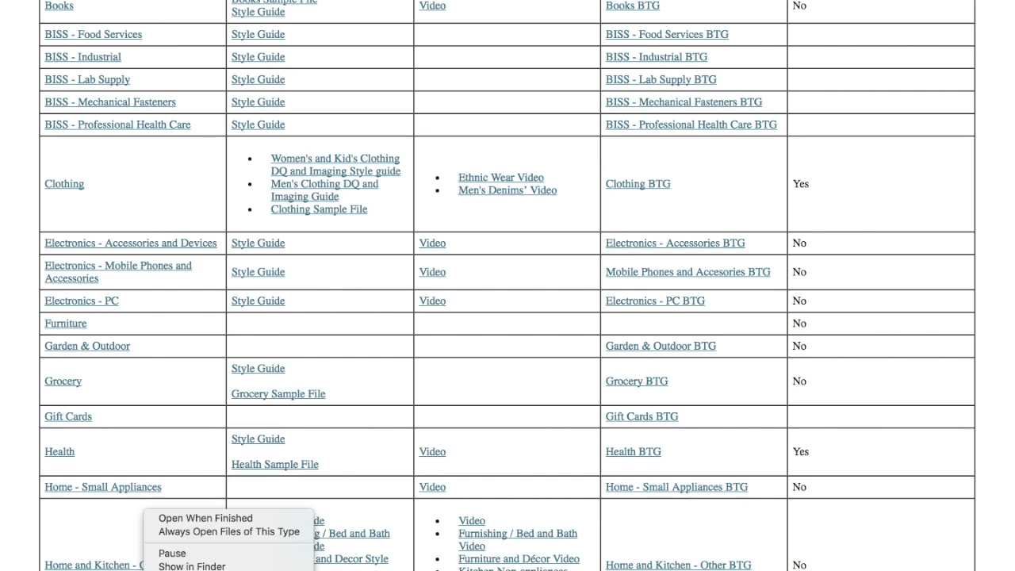
left_click(191, 520)
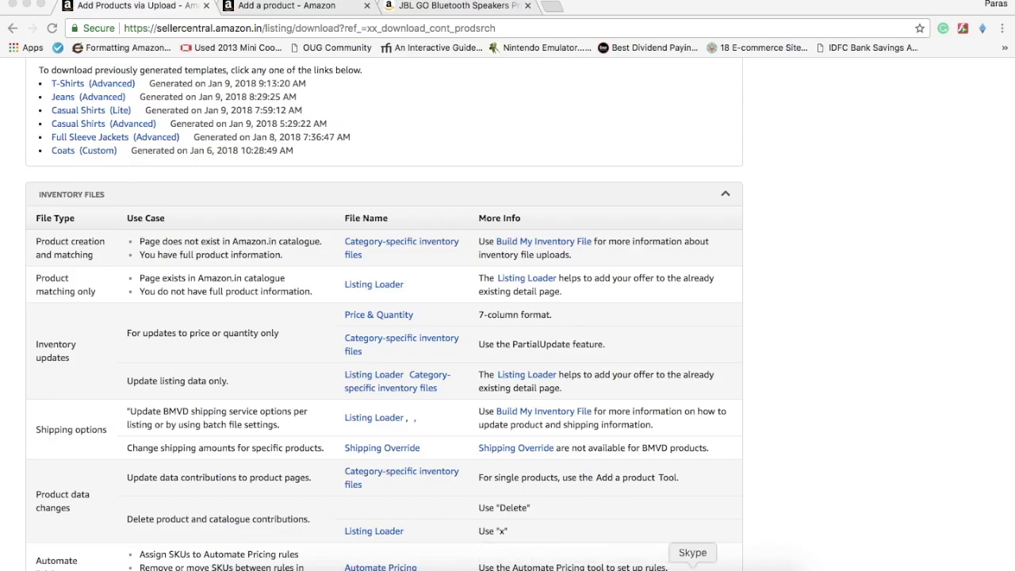
Open Flat.File.Clothing.in.xlsm from downloads read-only with macros enabled
left_click(604, 563)
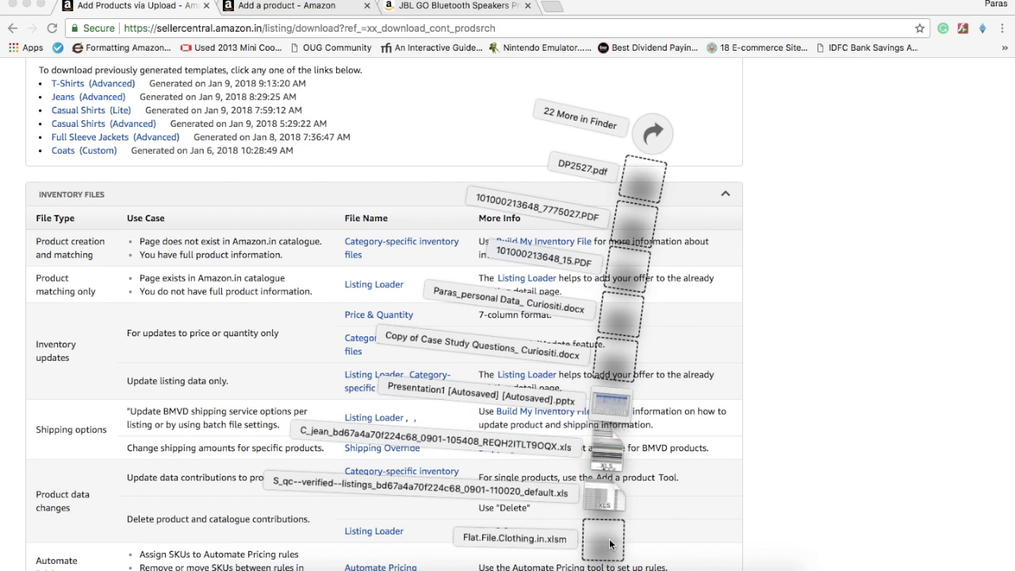
left_click(610, 544)
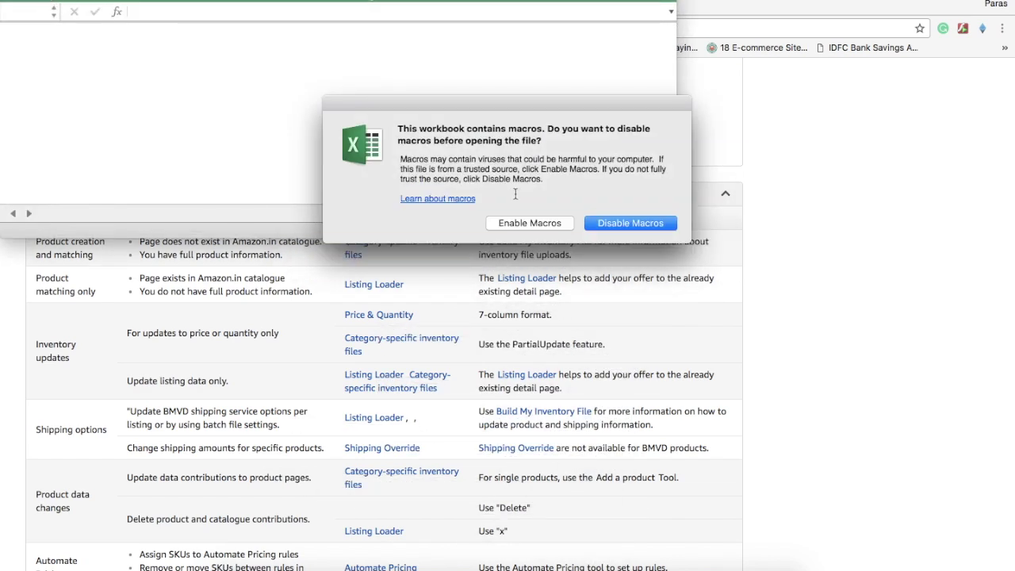
left_click(523, 223)
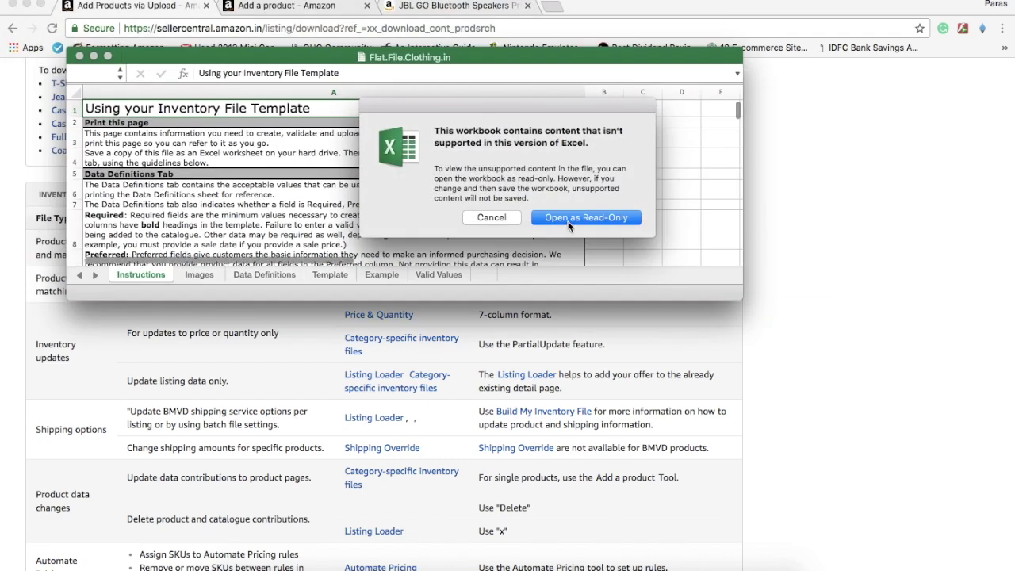
left_click(568, 226)
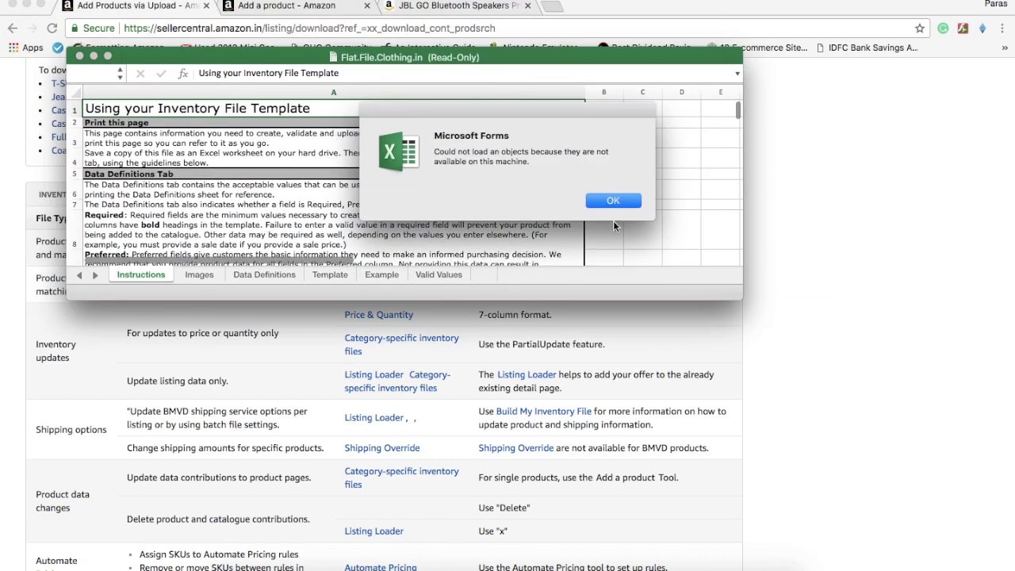
Dismiss the Forms and VBA startup errors and enlarge the Excel window
left_click(632, 205)
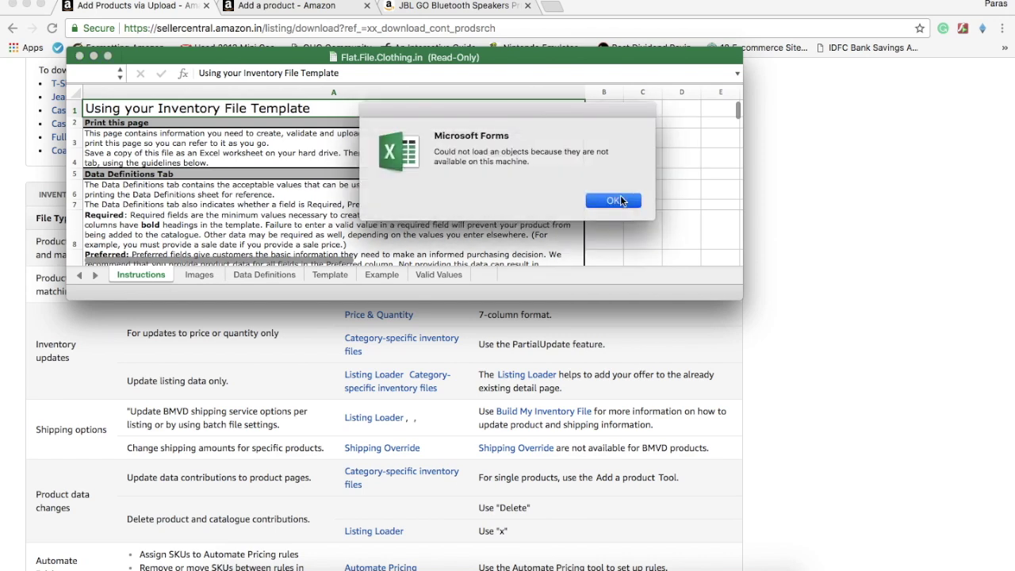
left_click(621, 201)
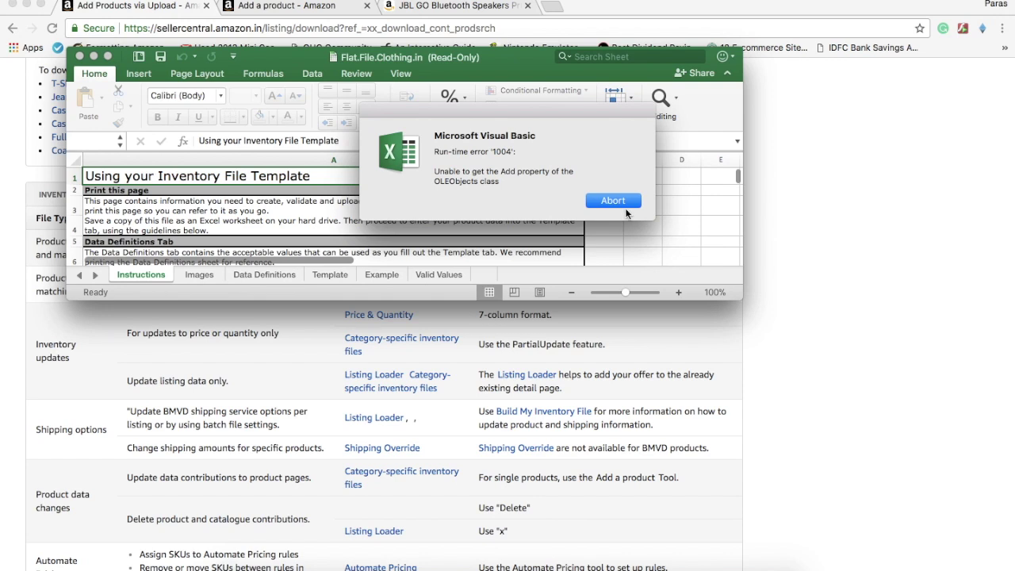
left_click(621, 203)
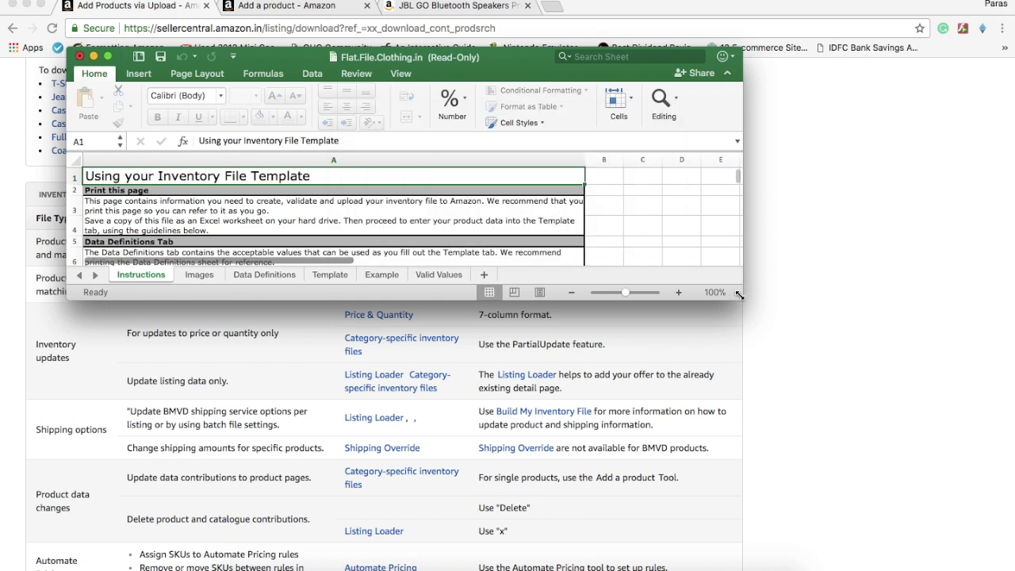
left_click_drag(737, 298, 813, 420)
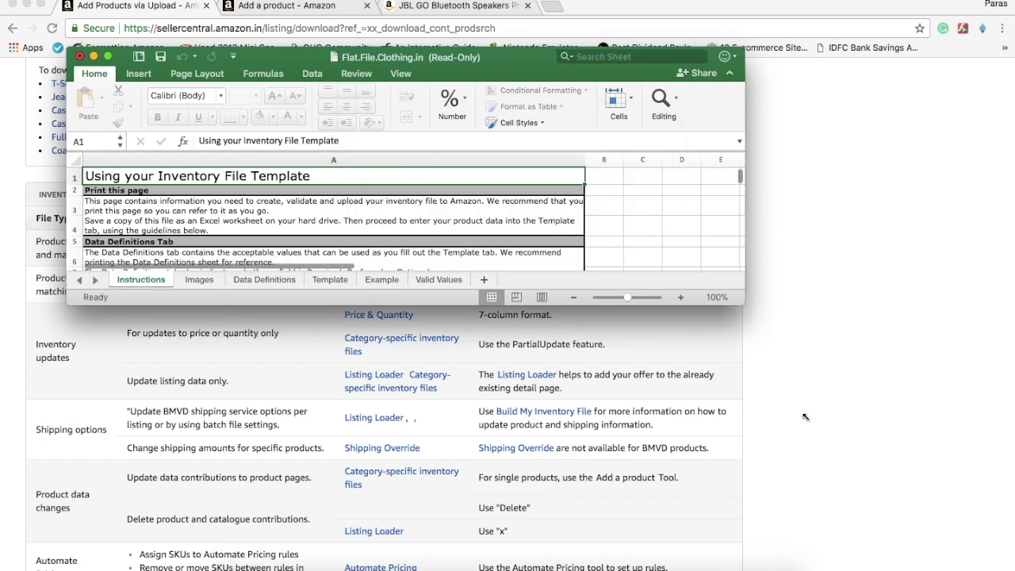
left_click_drag(862, 499, 885, 501)
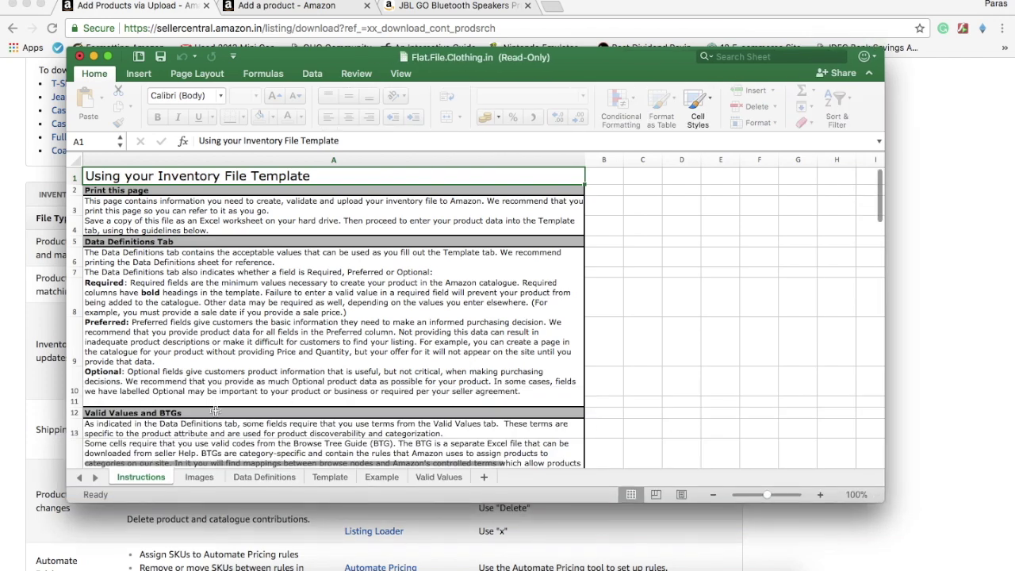
Look over the Images and Data Definitions sheets of the clothing flat file
scroll(256, 385, "down", 1)
scroll(256, 385, "up", 1)
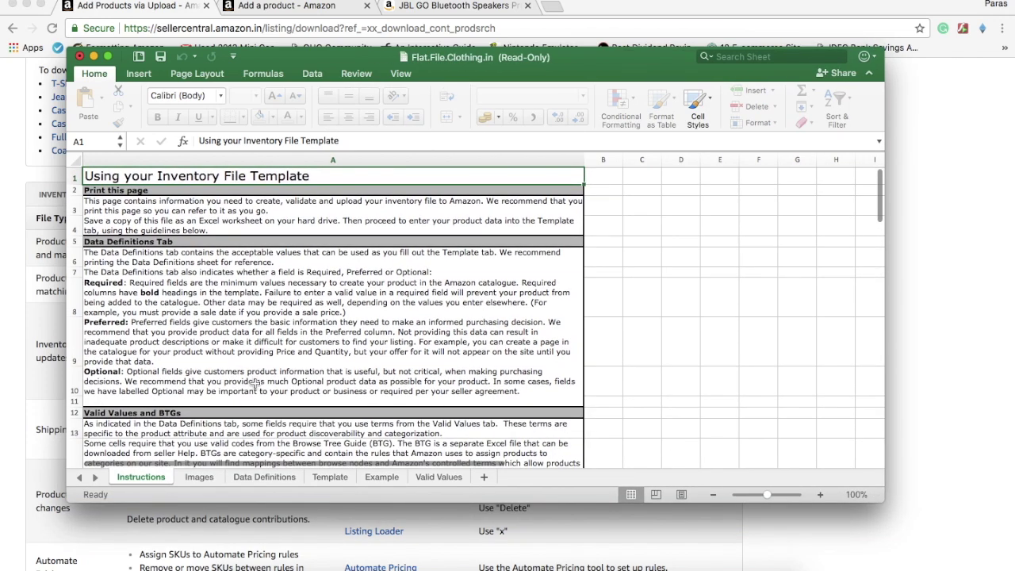
scroll(256, 385, "down", 3)
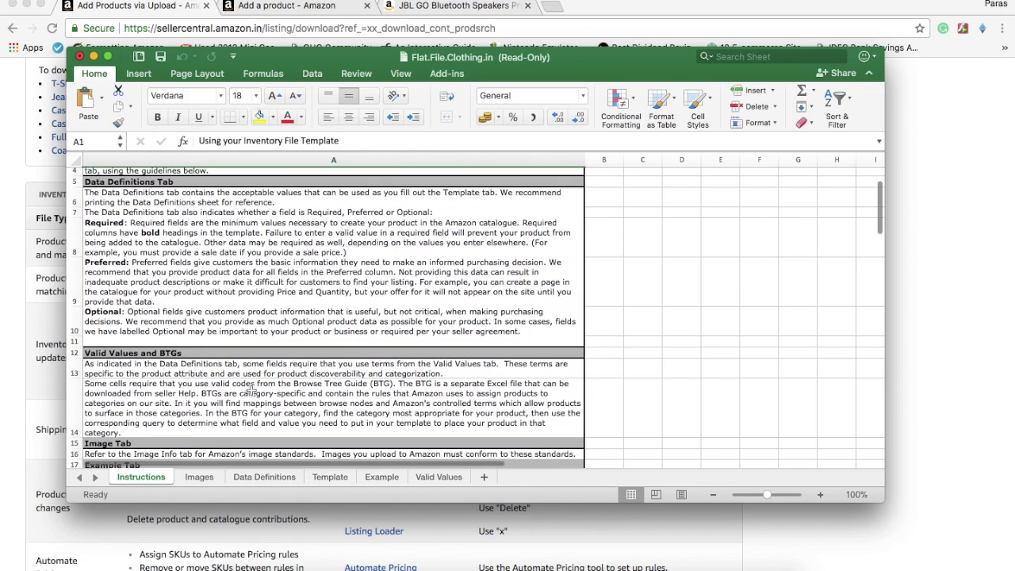
left_click(199, 478)
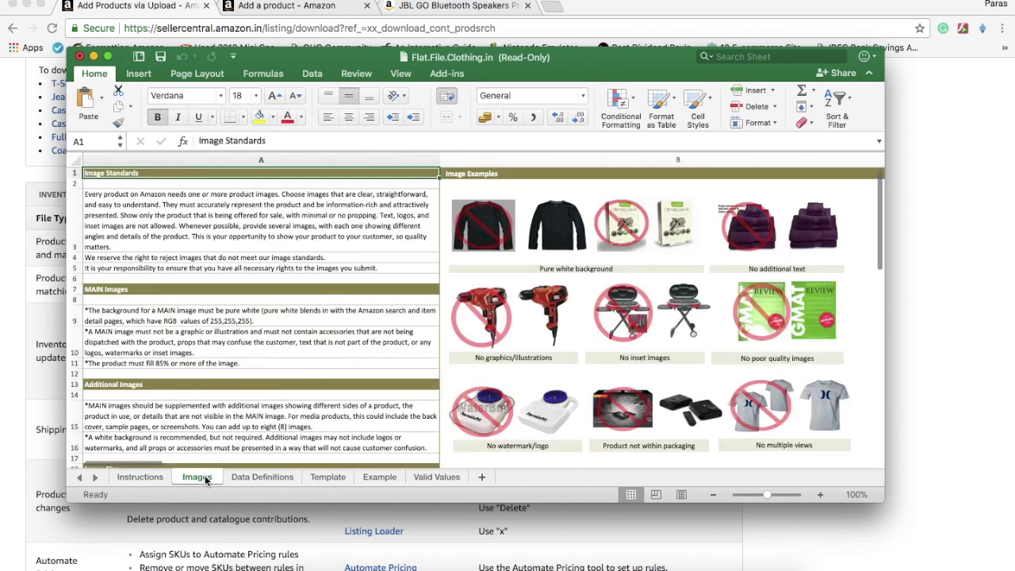
left_click(265, 477)
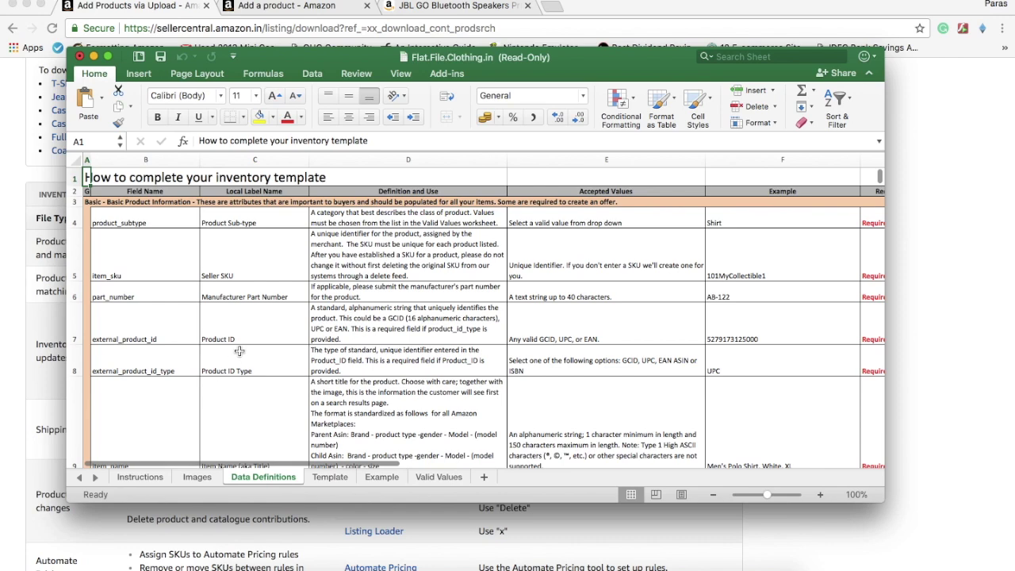
Switch to the Template sheet and select cell A4
scroll(239, 351, "down", 1)
scroll(239, 352, "down", 2)
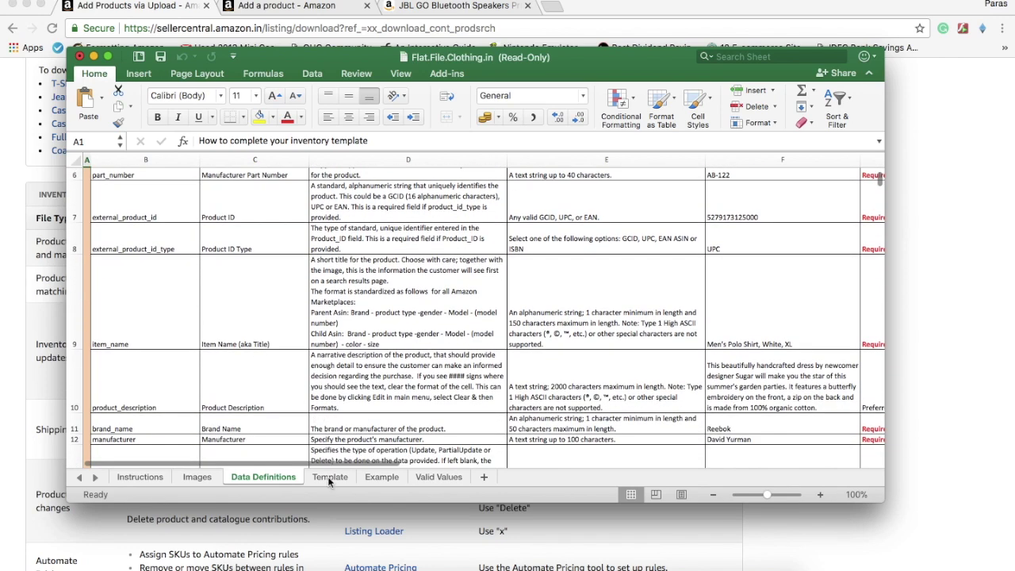
left_click(329, 470)
scroll(149, 226, "left", 2)
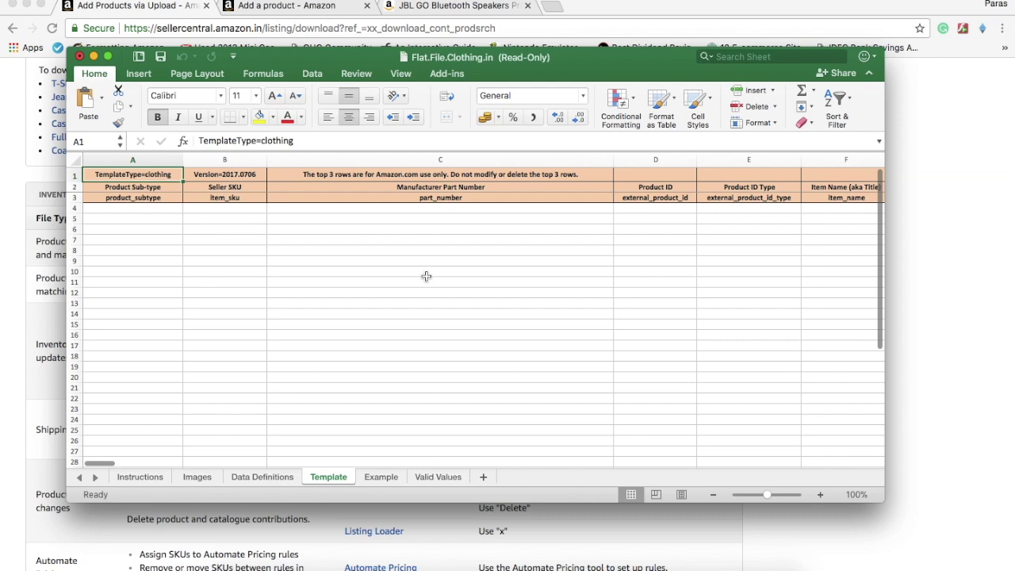
left_click(133, 209)
Enter sub-type Ethnicwear in A4, seller SKU 1 in B4 and part number ETH in C4
left_click(189, 208)
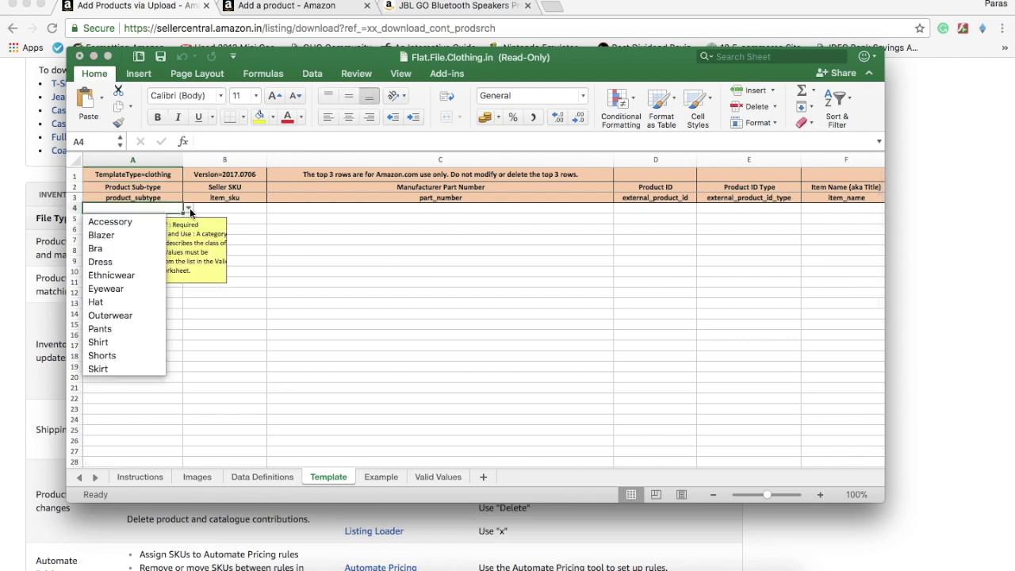
left_click(152, 275)
left_click(235, 208)
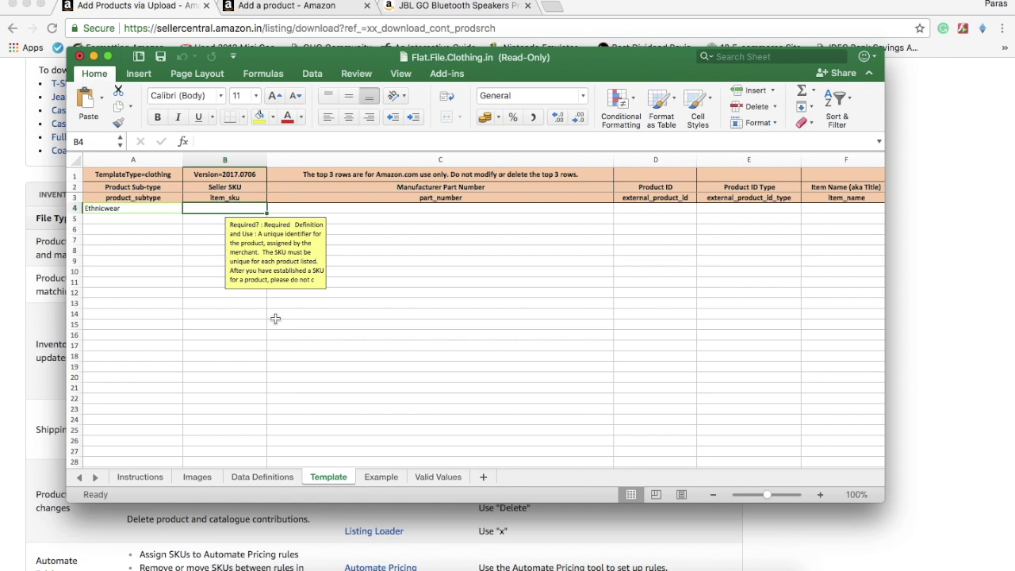
type("1")
key("Return")
left_click(234, 207)
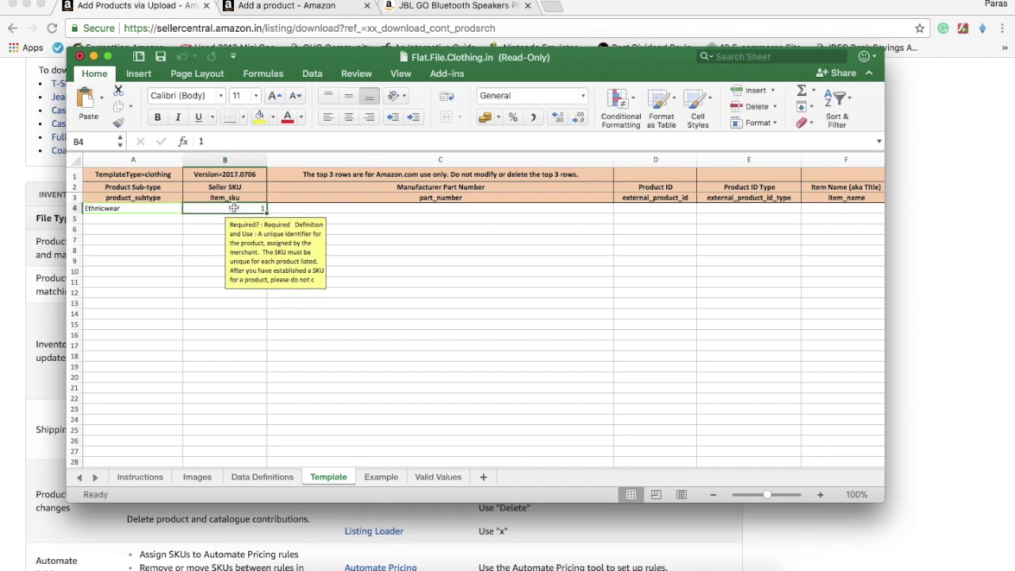
left_click(294, 212)
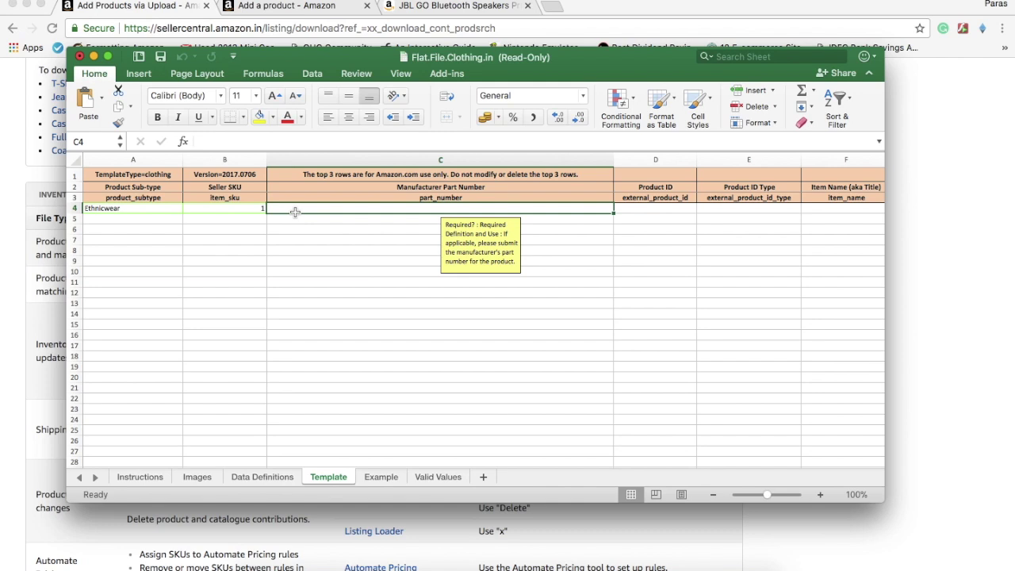
type("ETH")
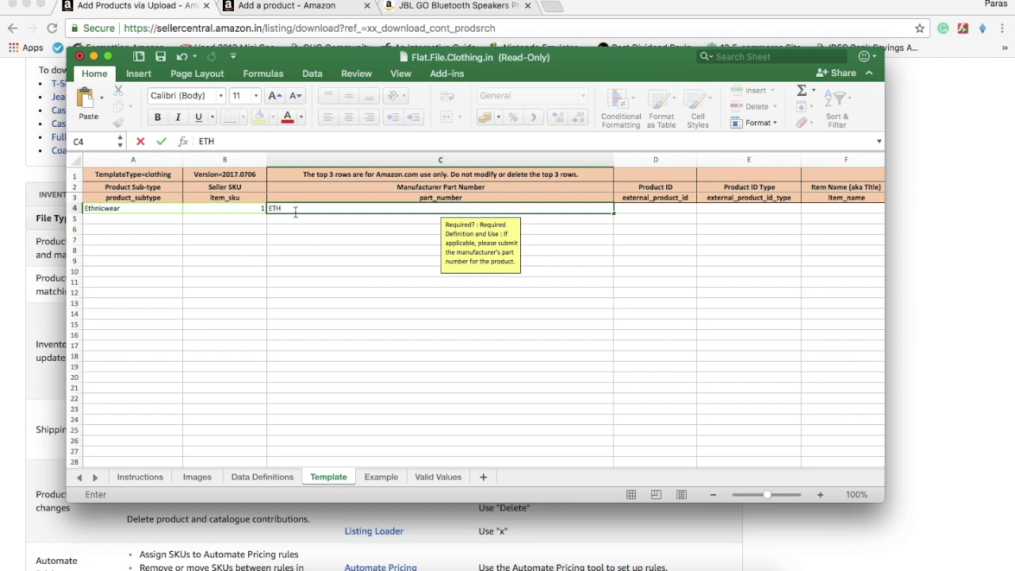
key("Tab")
key("Tab")
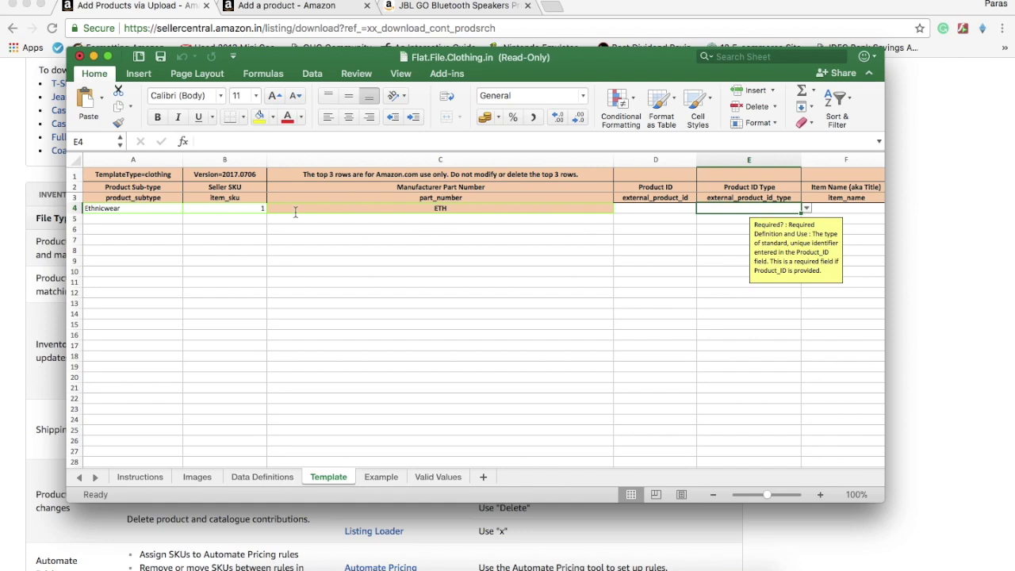
Enter the item name "Men's ethnic Kurtas" in F4, correcting its typos
key("Tab")
key("Tab")
key("Tab")
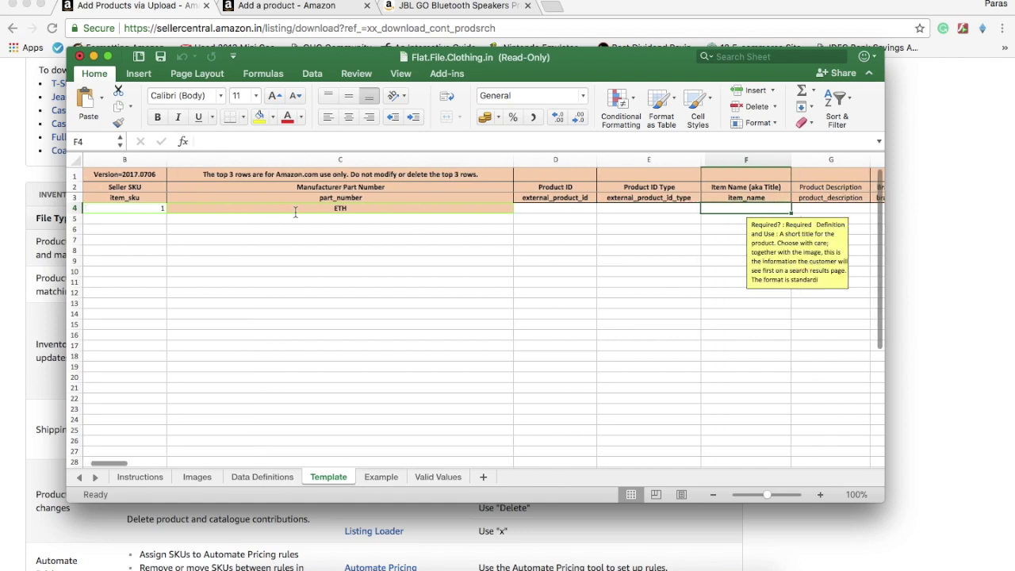
key("Right")
key("Left")
key("Left")
key("Left")
key("Left")
key("Right")
key("Right")
key("Left")
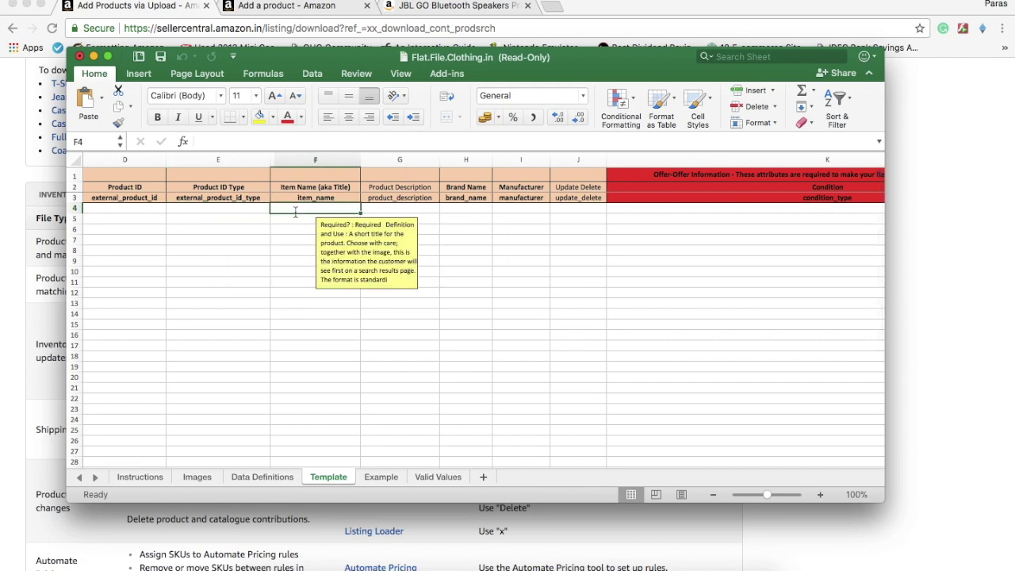
type("Men's eth")
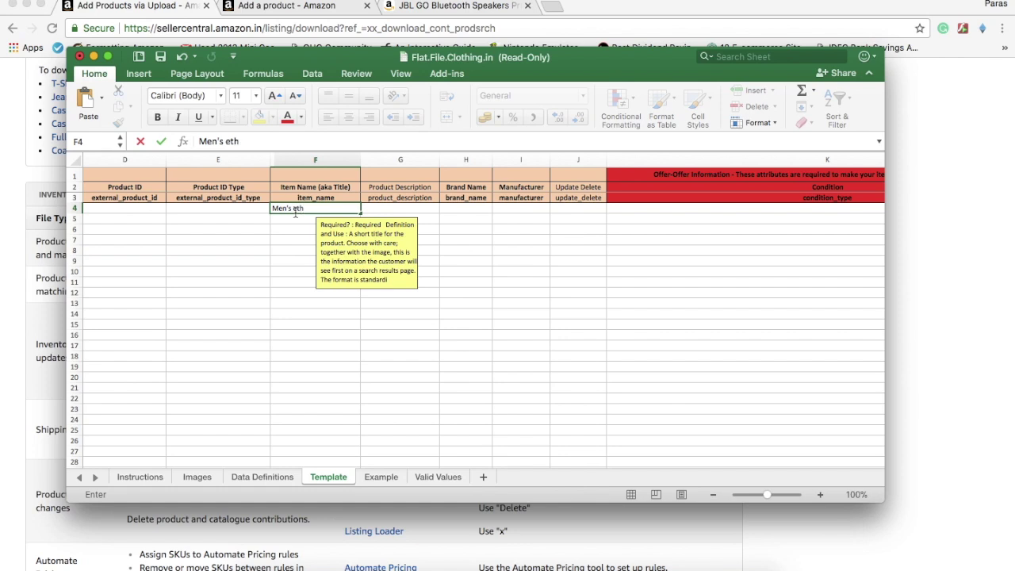
type("ic Kirtas")
left_click(240, 141)
type("n")
left_click(260, 142)
key("Delete")
type("u")
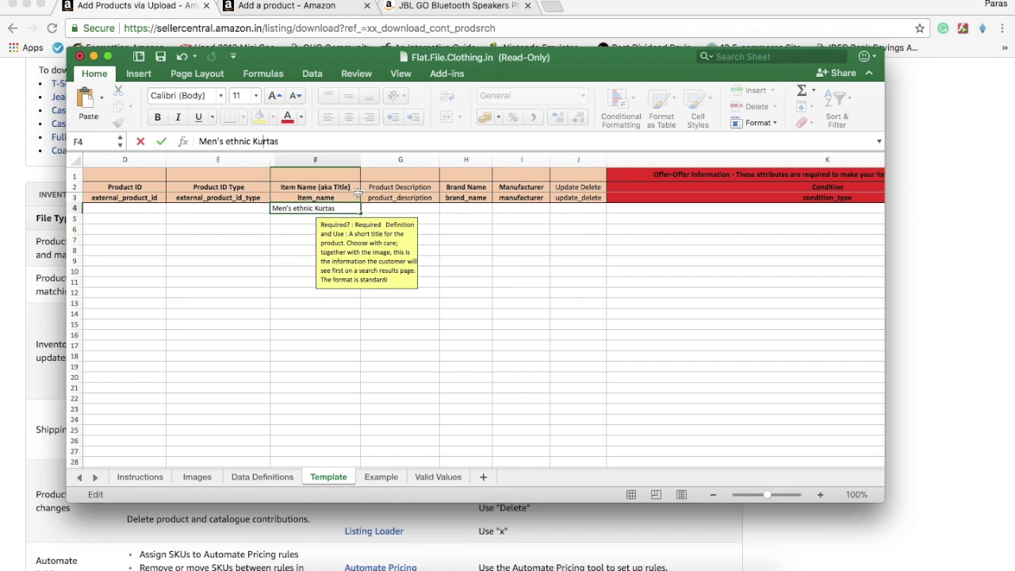
left_click(384, 210)
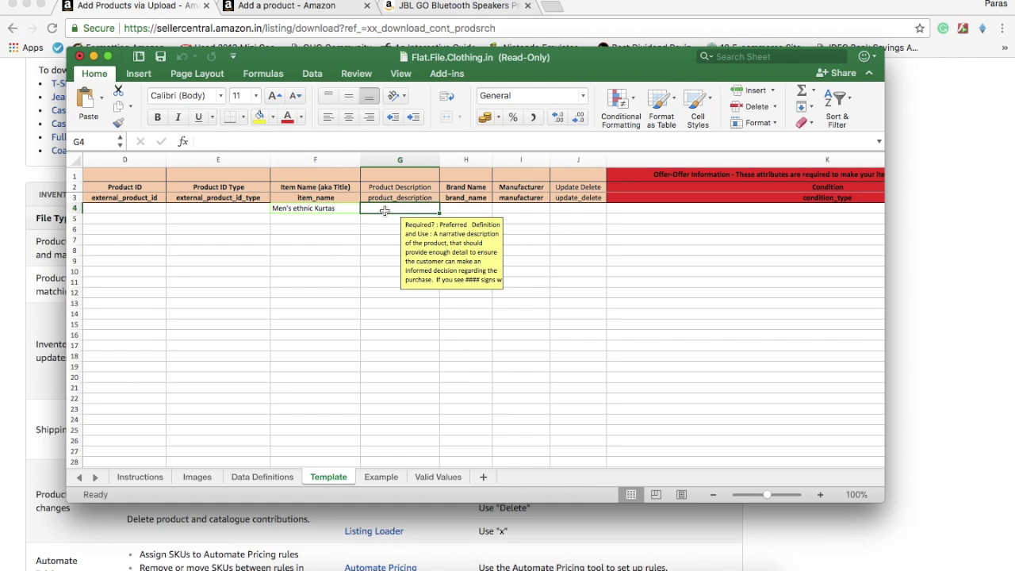
Fill description "speical", brand name and manufacturer "seller" in G4–I4
type("speical")
key("Tab")
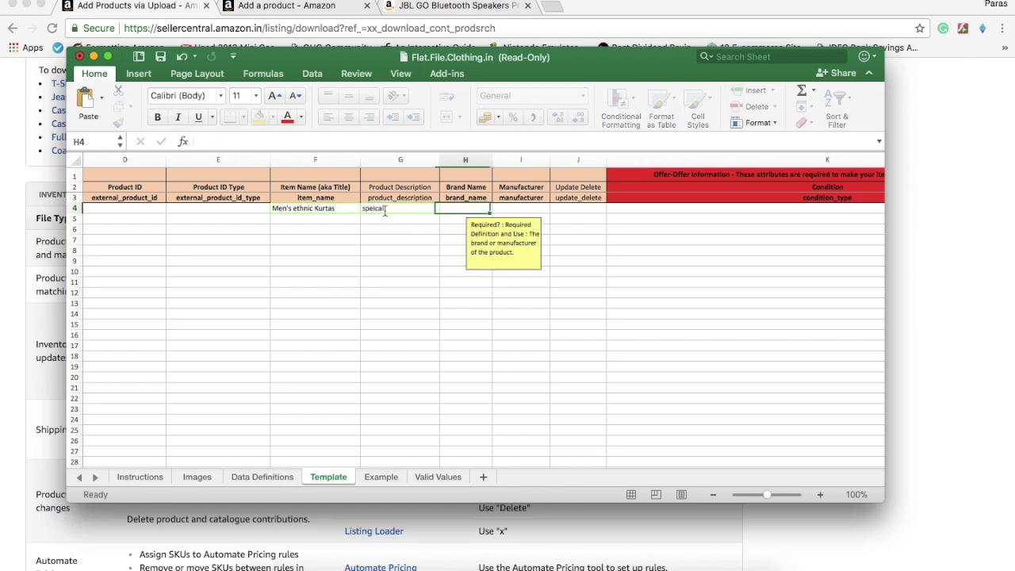
type("Brand")
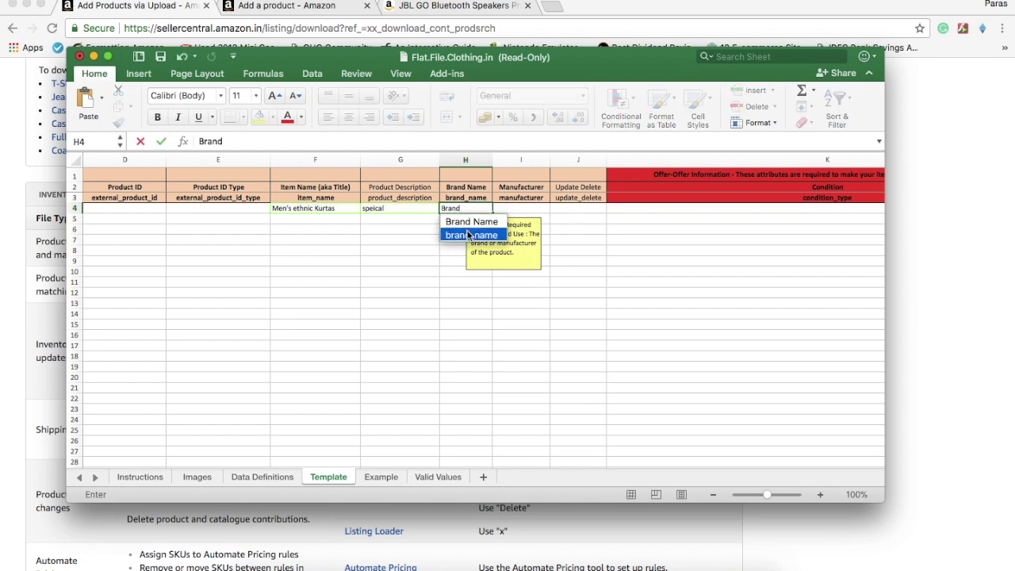
left_click(472, 222)
left_click(527, 212)
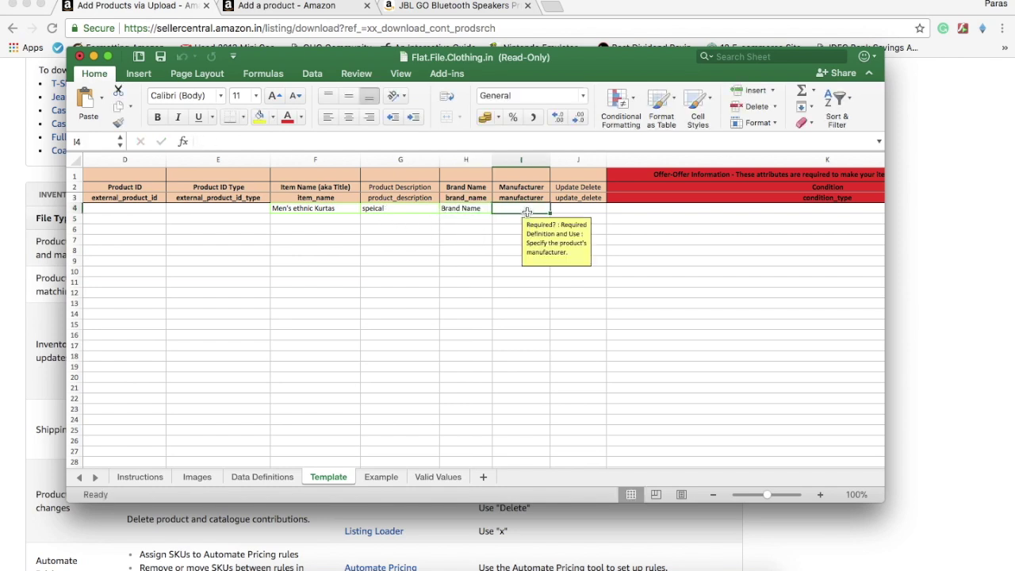
type("selller")
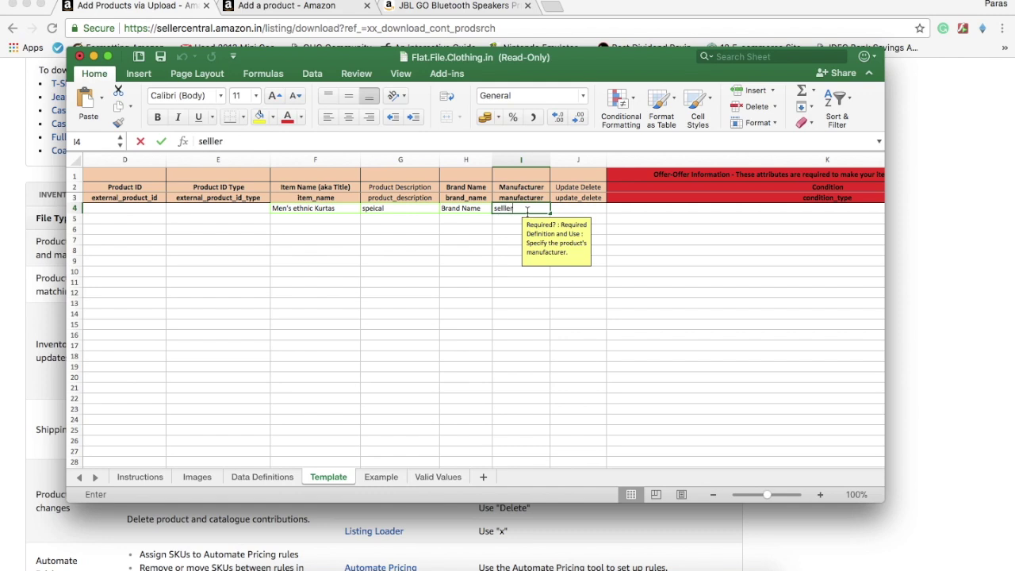
key("Tab")
Set the J4 operation to Update and begin the condition entry in K4
scroll(429, 212, "right", 5)
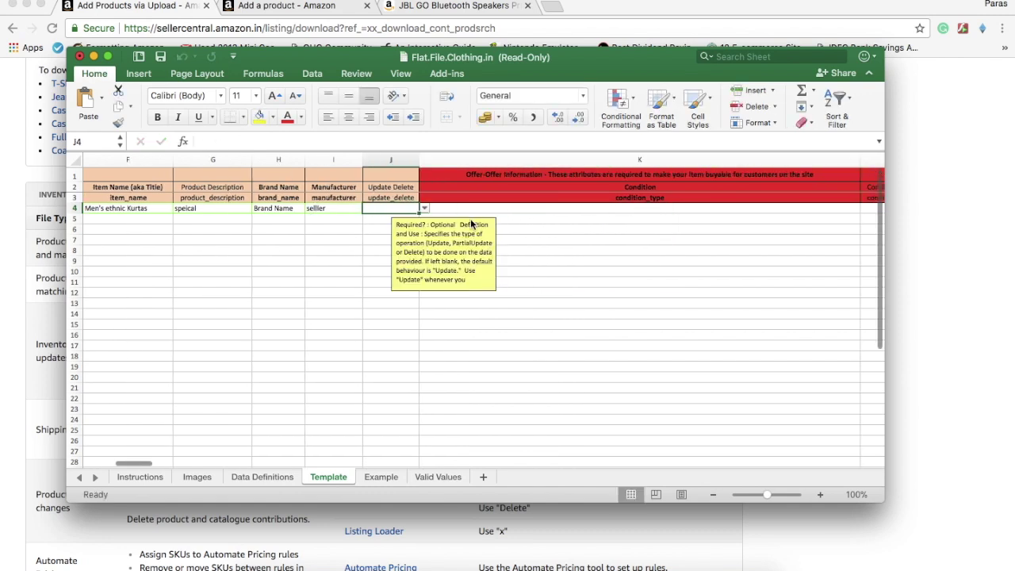
left_click(428, 209)
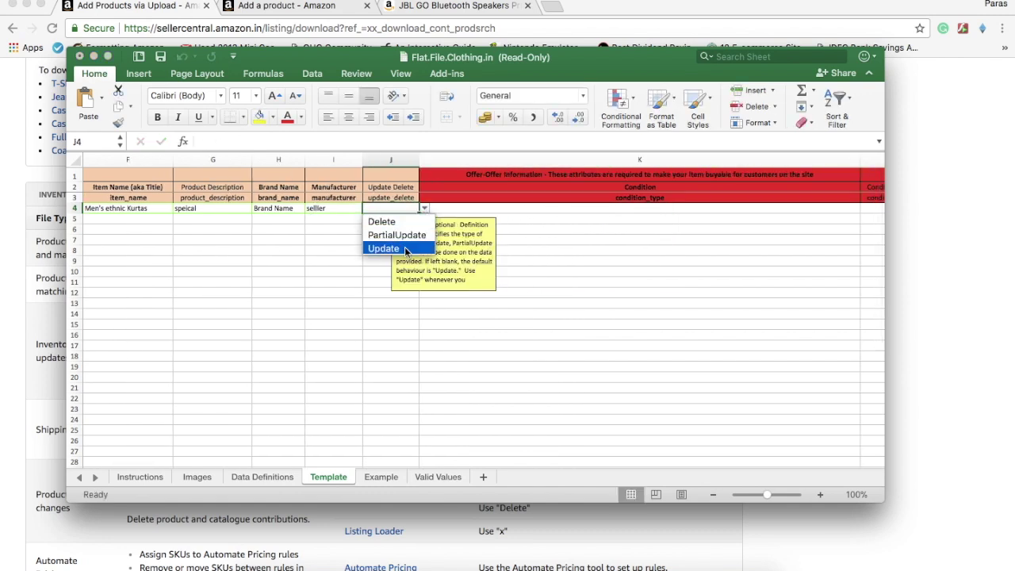
left_click(405, 250)
left_click(425, 209)
left_click(410, 236)
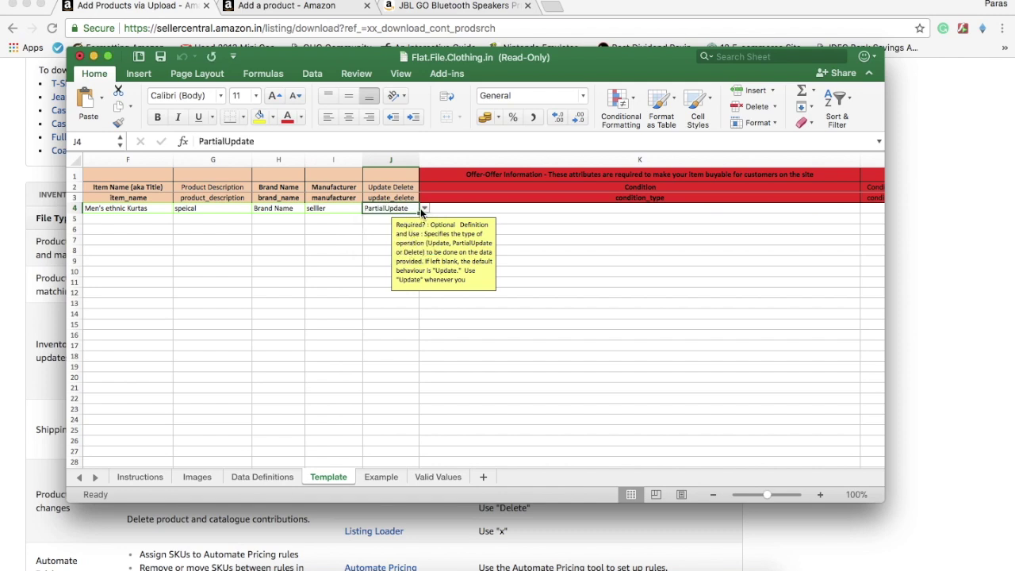
left_click(425, 209)
left_click(406, 247)
left_click(516, 210)
type("Nw")
key("BackSpace")
key("BackSpace")
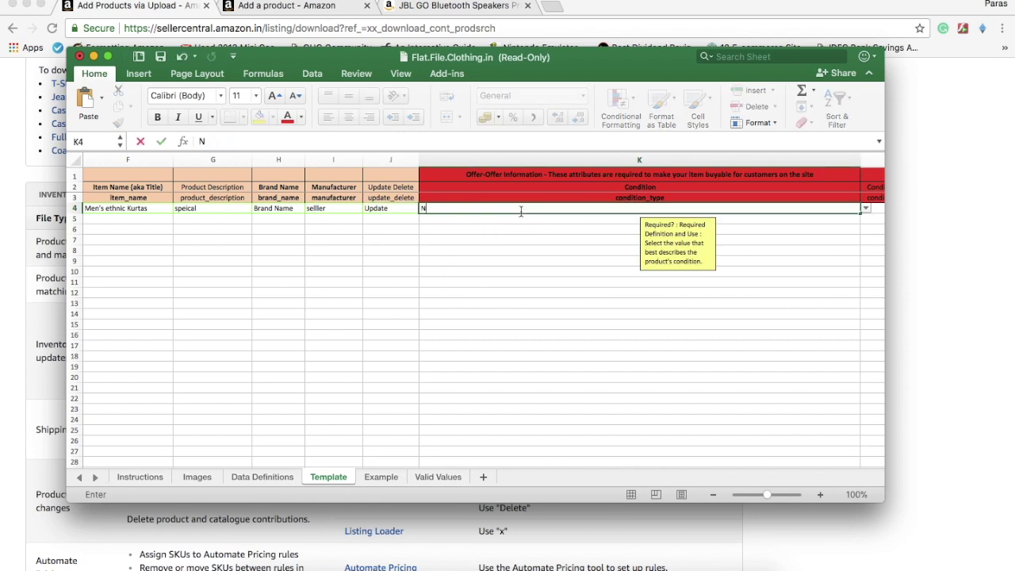
Set the condition in K4 to New
type("ew")
key("Tab")
key("Tab")
key("Tab")
key("Tab")
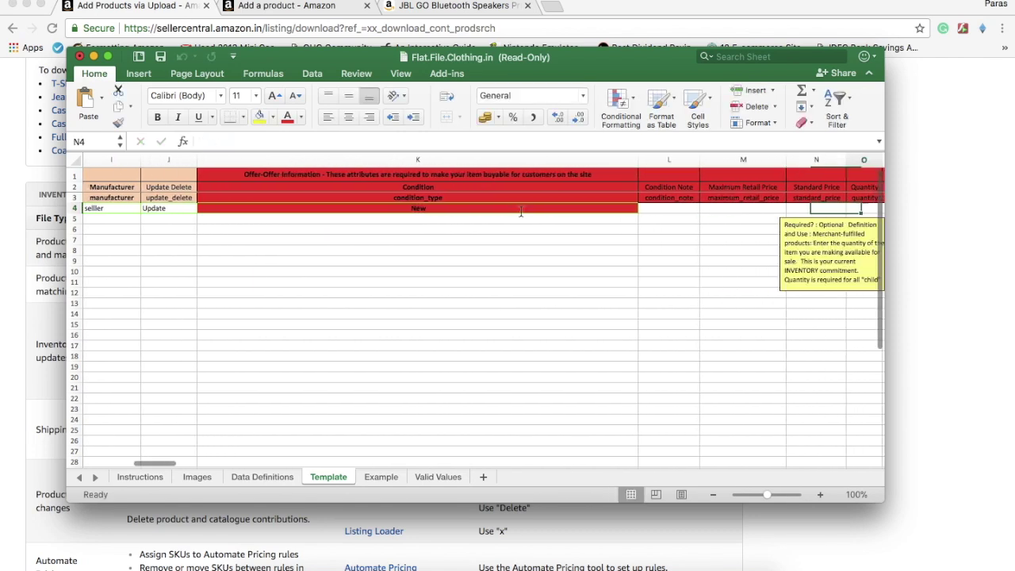
key("shift+Tab")
key("shift+Tab")
key("shift+Tab")
key("shift+Tab")
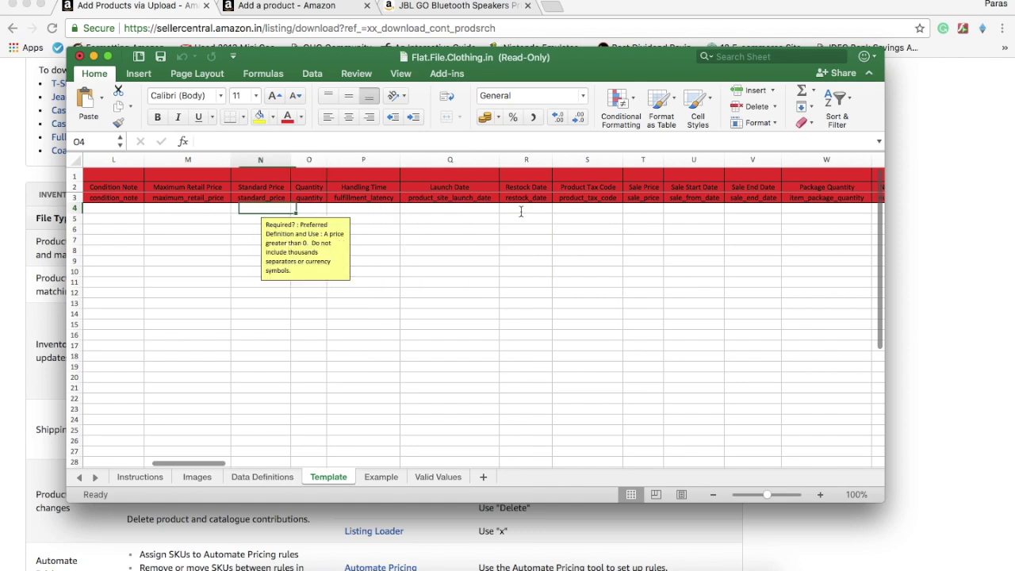
key("Tab")
key("Tab")
key("Tab")
key("Tab")
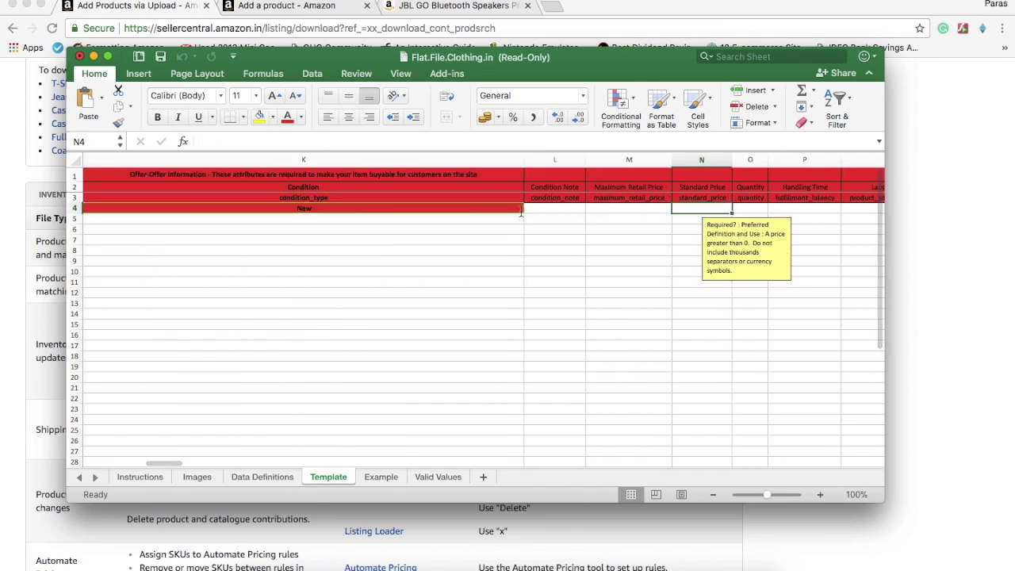
Review the price, shipping and weight columns up to Key Product Features
key("shift+Tab")
key("Tab")
key("Tab")
key("Tab")
key("Tab")
key("Tab")
key("Tab")
key("Tab")
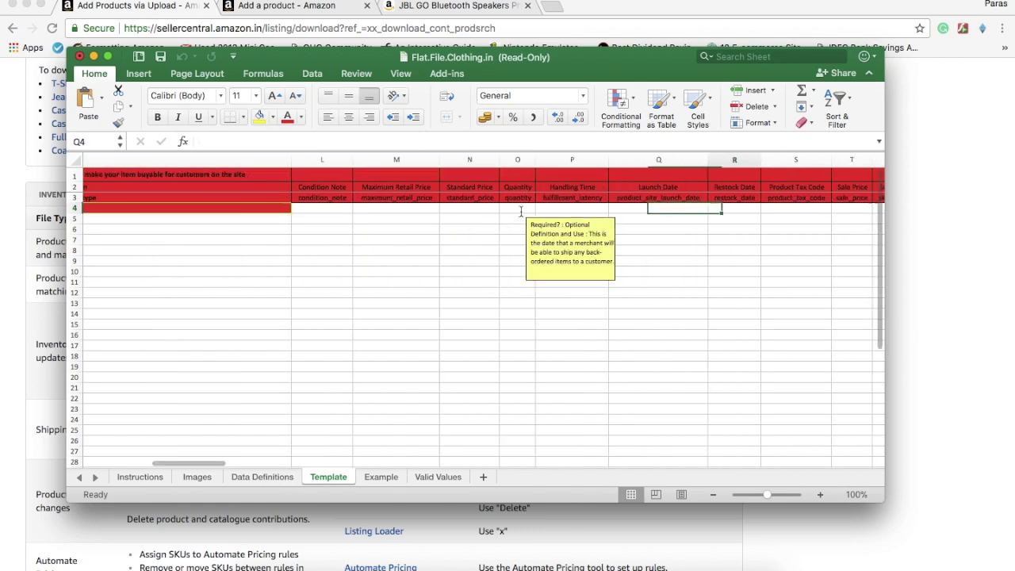
key("Tab")
key("Tab")
key("Tab")
key("Tab")
key("Tab")
key("Tab")
key("Tab")
key("Tab")
key("Tab")
key("shift+Tab")
key("shift+Tab")
key("shift+Tab")
key("Tab")
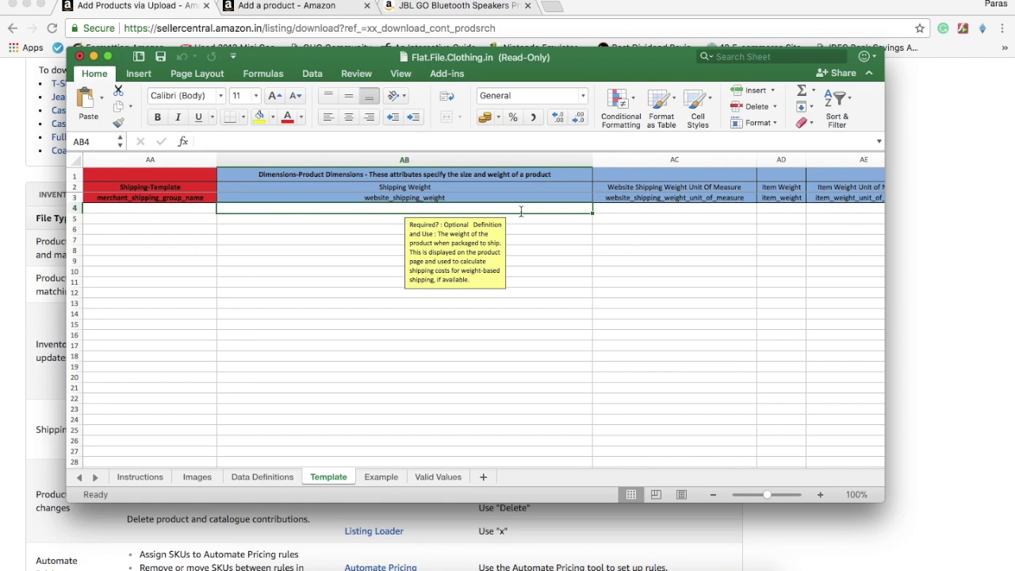
key("Tab")
key("Tab")
key("Tab")
key("Tab")
key("Tab")
key("Tab")
key("Left")
key("Left")
key("Left")
key("Right")
key("Right")
key("Left")
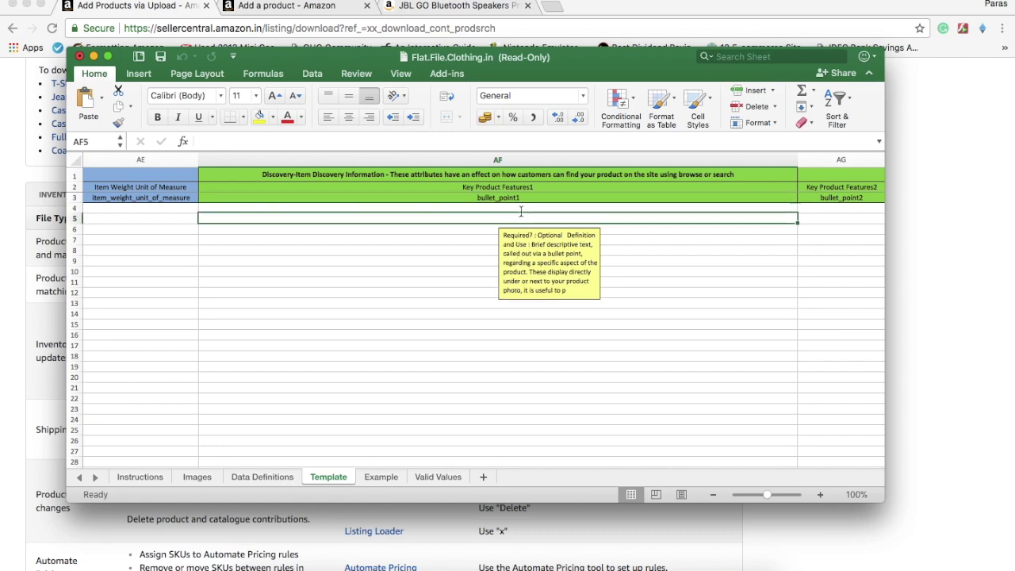
key("Right")
key("Right")
key("Right")
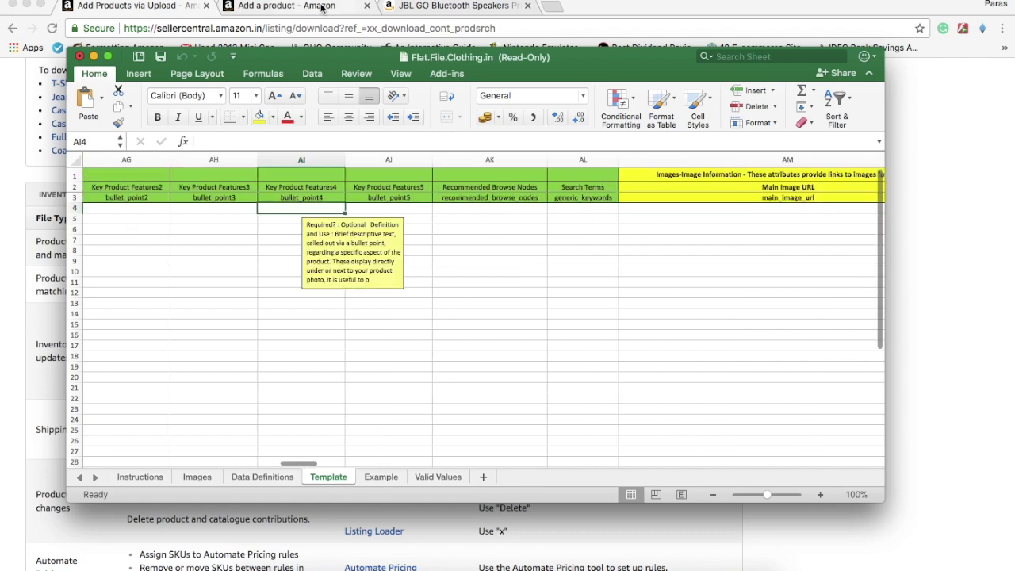
left_click(441, 5)
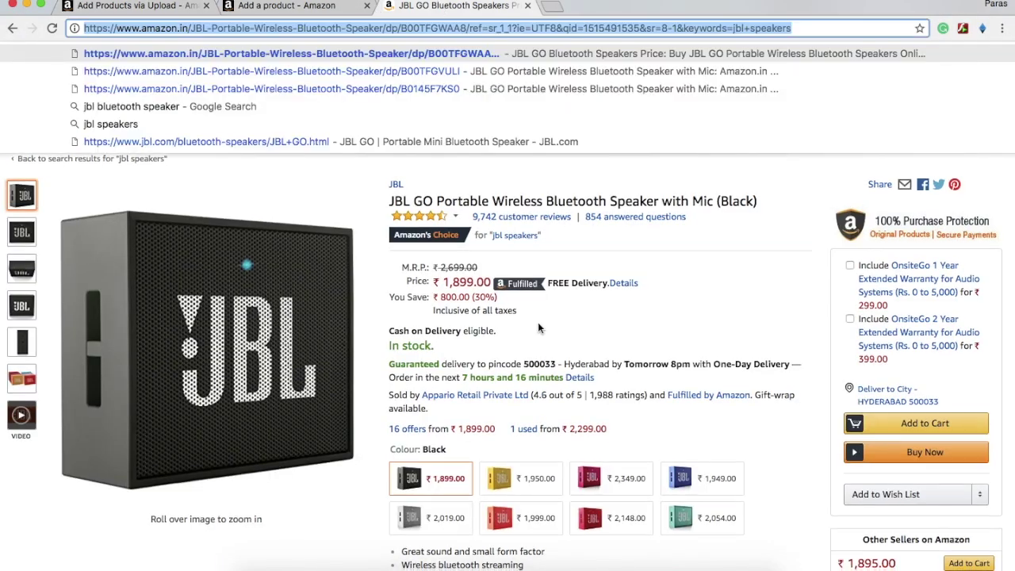
scroll(537, 322, "down", 5)
left_click(440, 231)
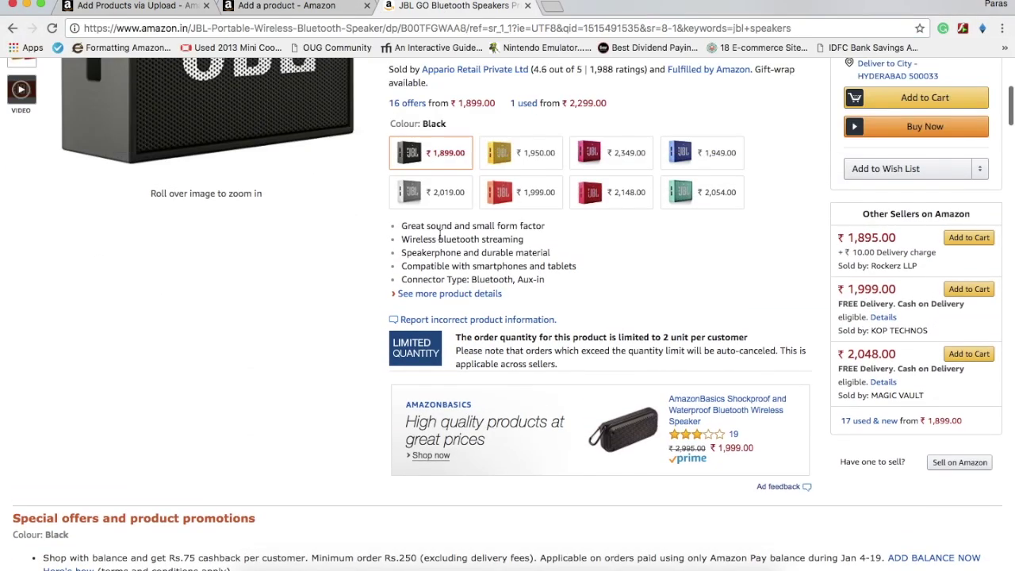
left_click_drag(403, 227, 500, 285)
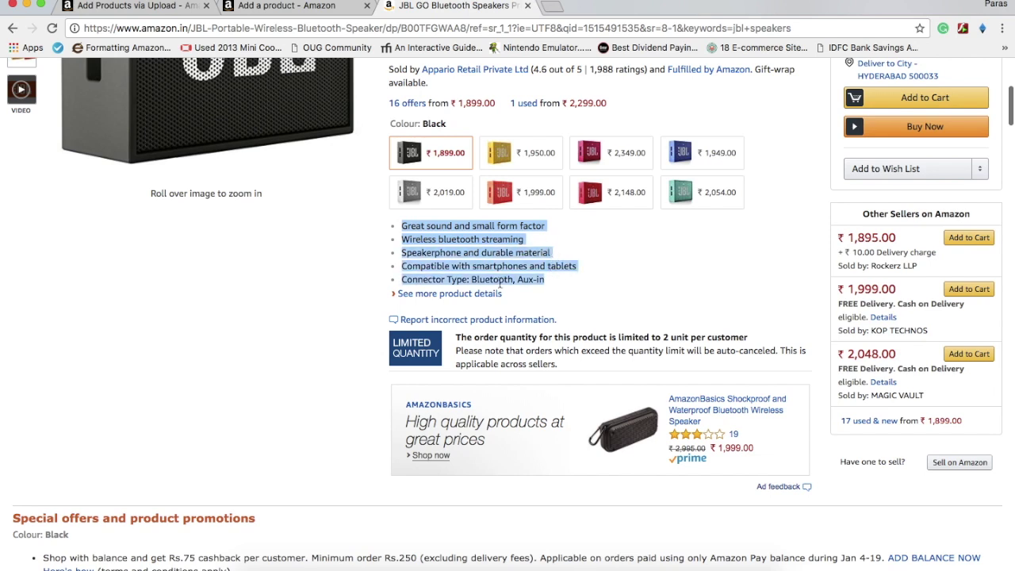
left_click(264, 7)
key("super+Tab")
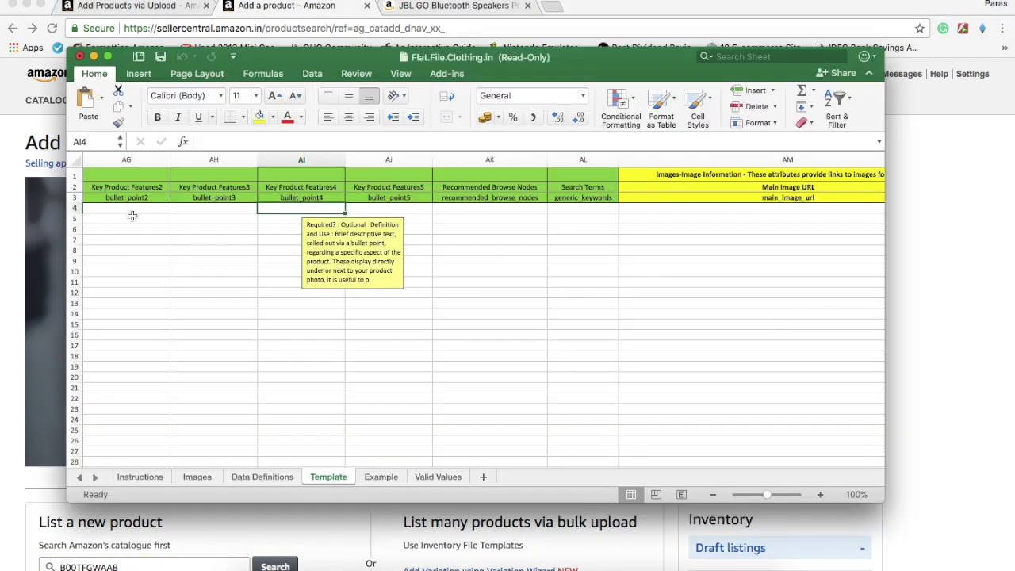
left_click(129, 209)
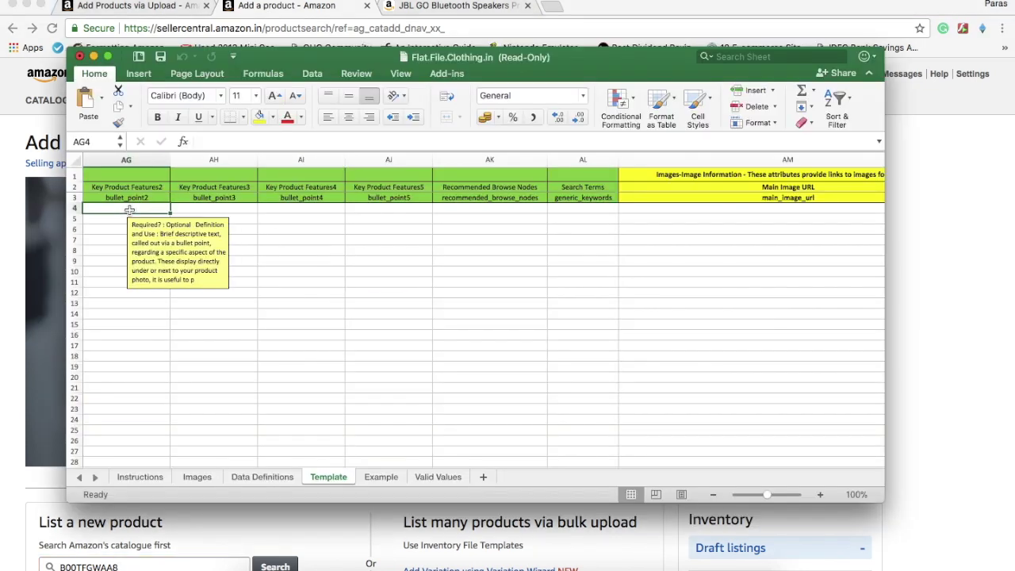
key("Right")
key("Right")
key("Right")
key("Right")
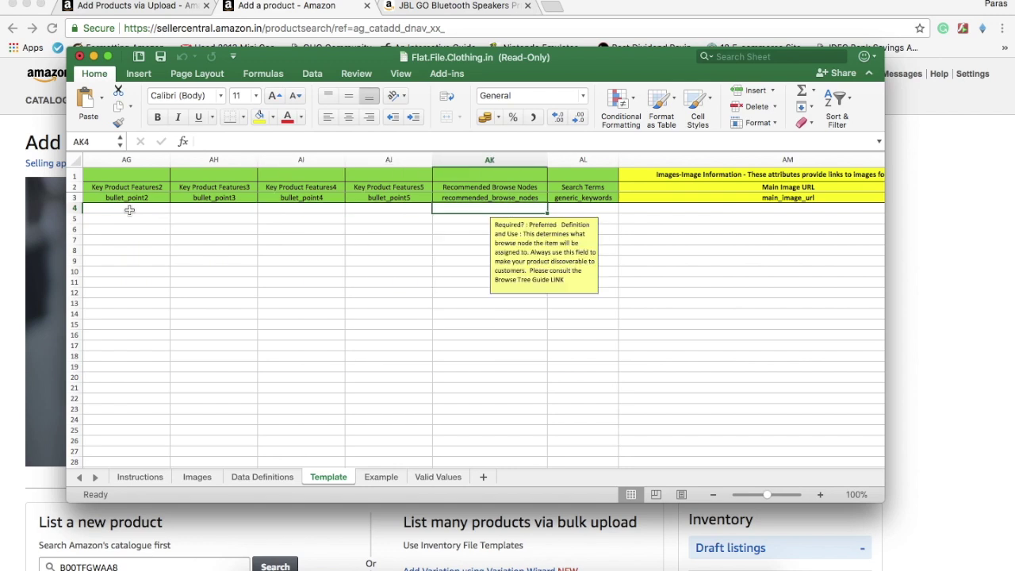
key("Right")
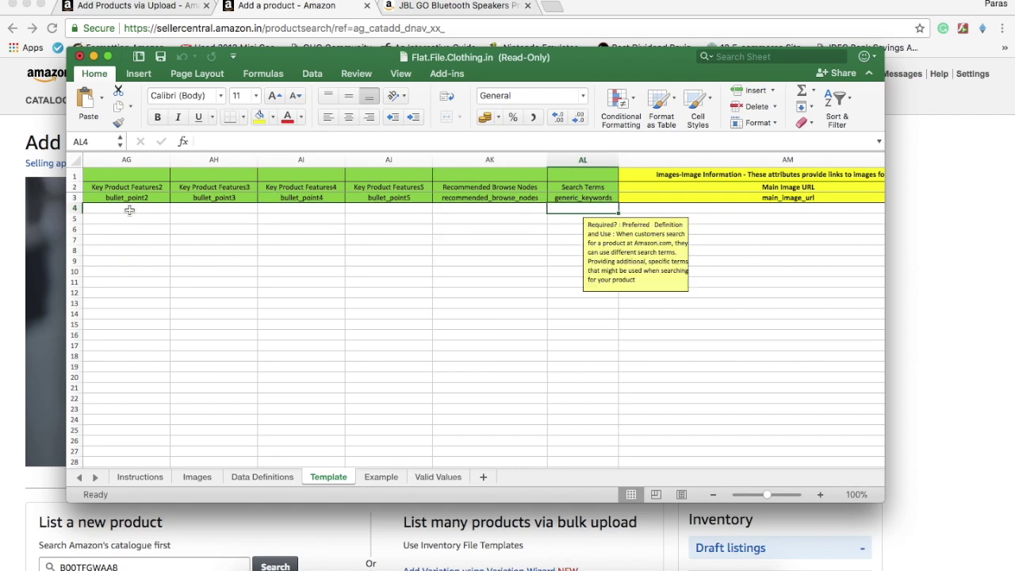
key("Left")
left_click(135, 4)
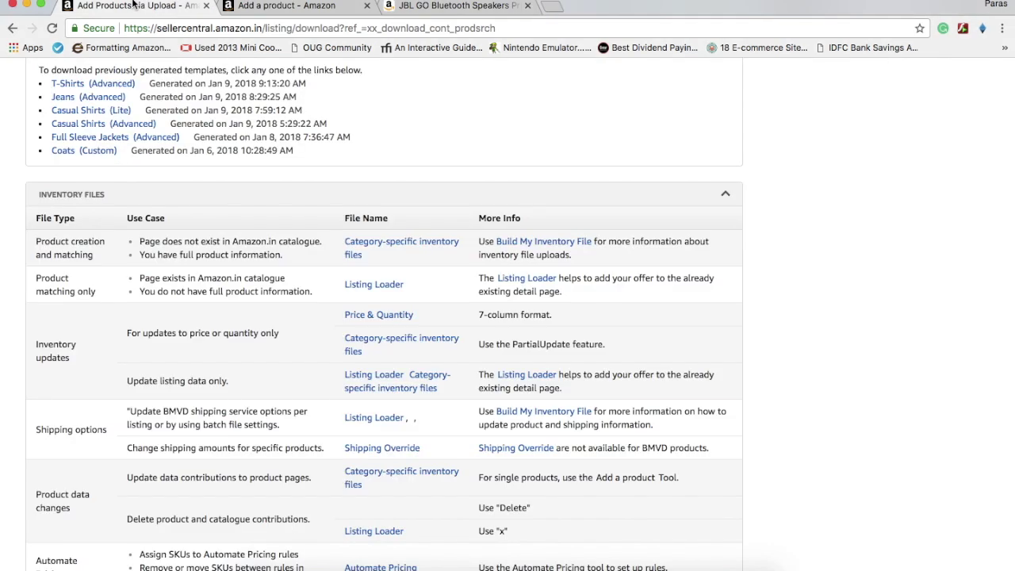
scroll(273, 240, "up", 6)
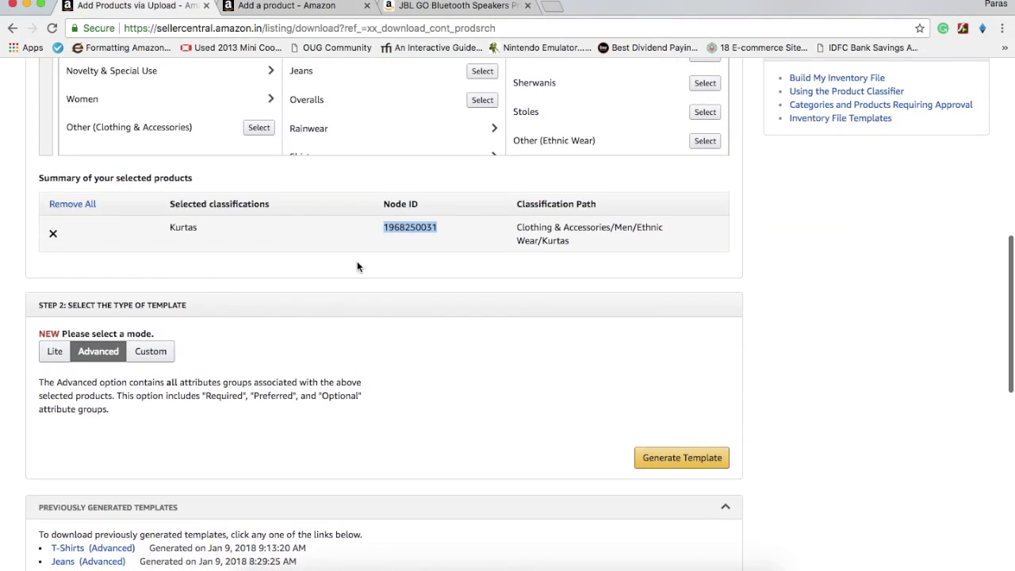
right_click(413, 229)
left_click(435, 256)
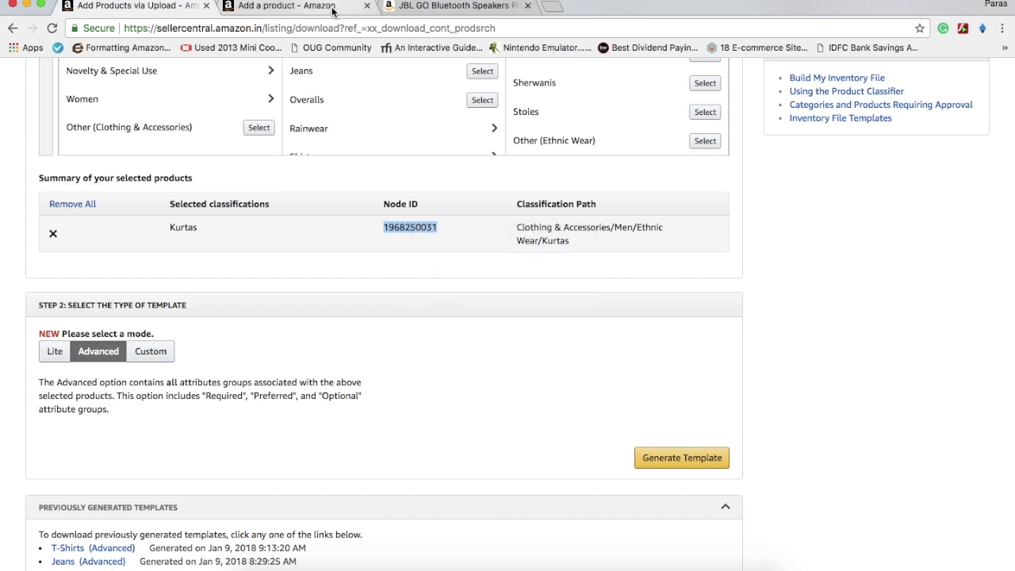
key("super+Tab")
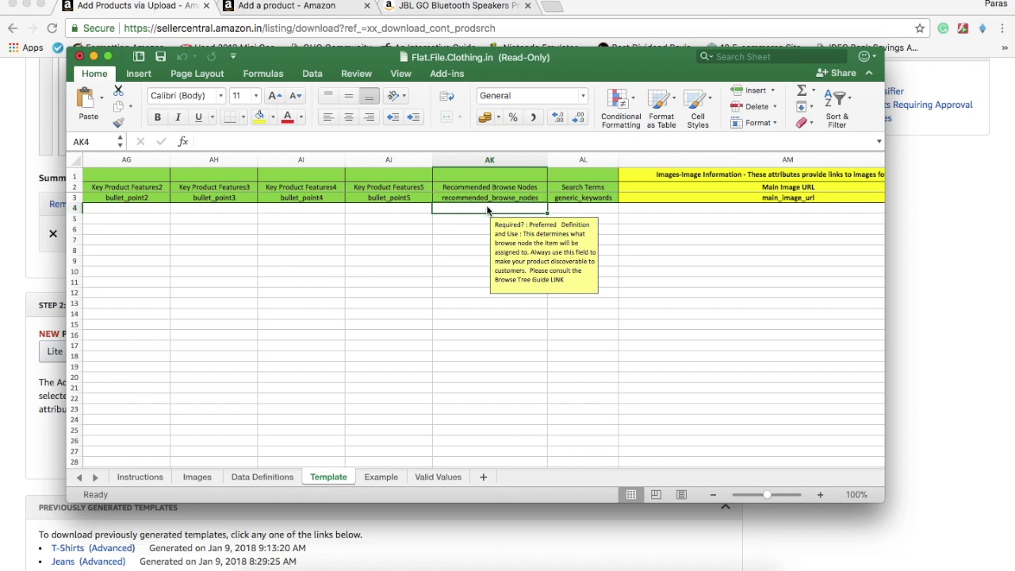
key("super+v")
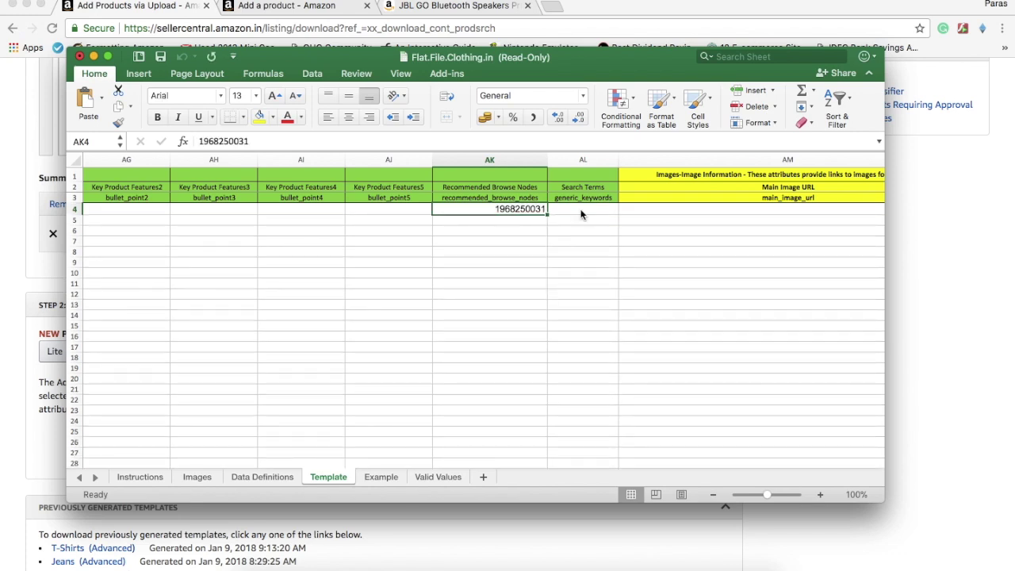
key("Right")
key("Right")
key("Left")
key("Left")
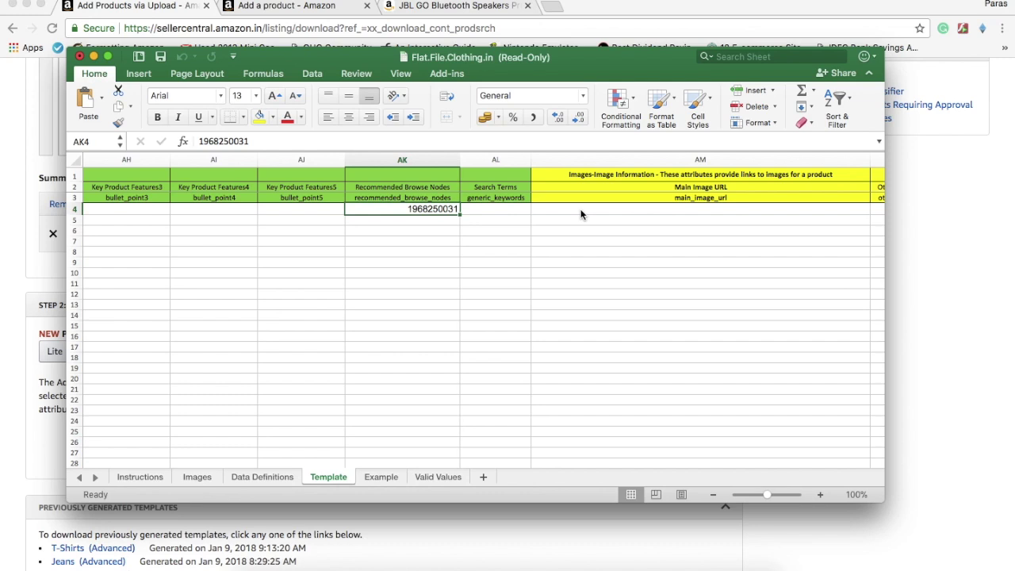
key("Right")
key("Right")
key("Left")
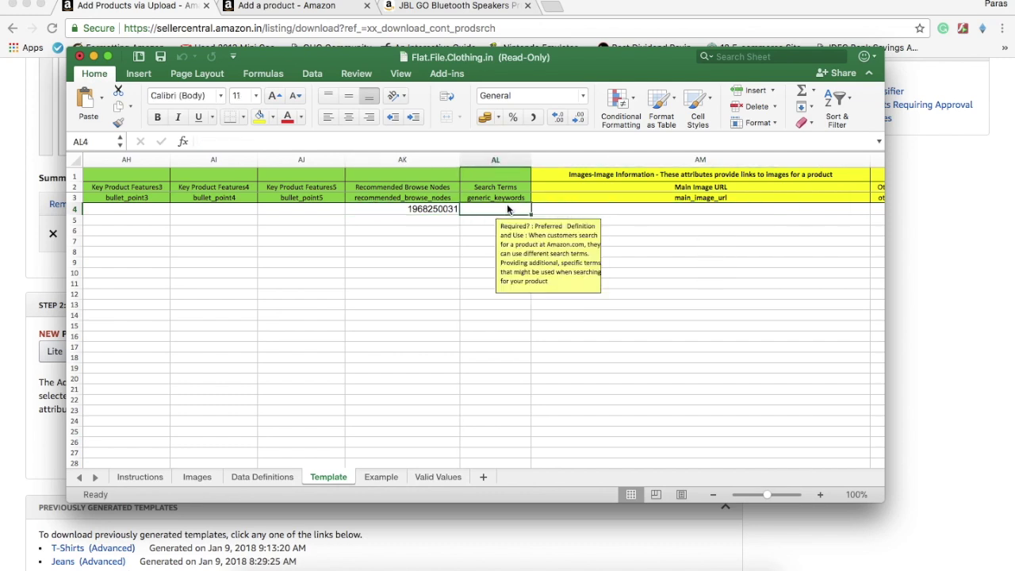
Enter "ethnic wear," as the search terms in AL4
double_click(508, 208)
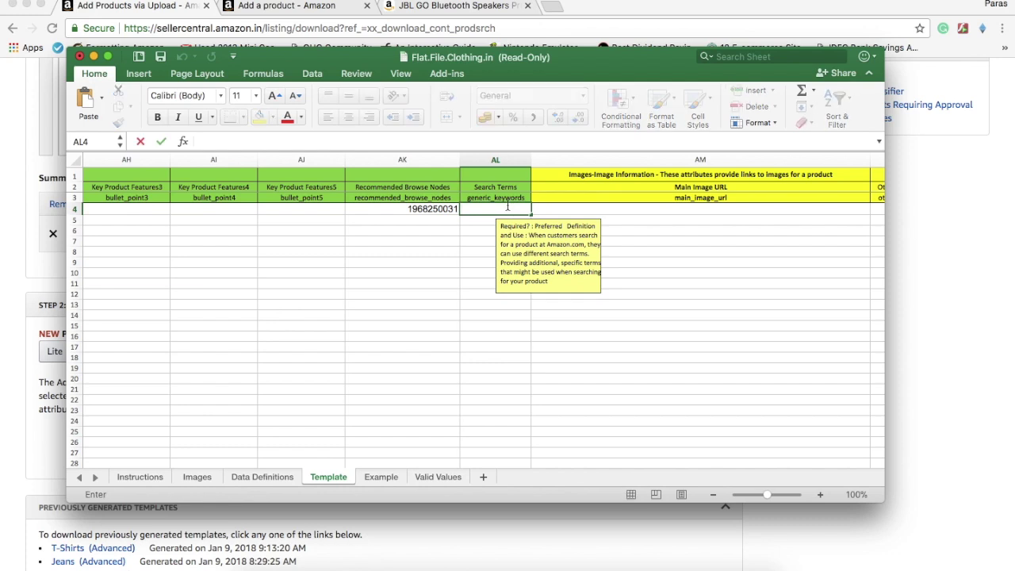
type("eh")
key("BackSpace")
key("BackSpace")
key("BackSpace")
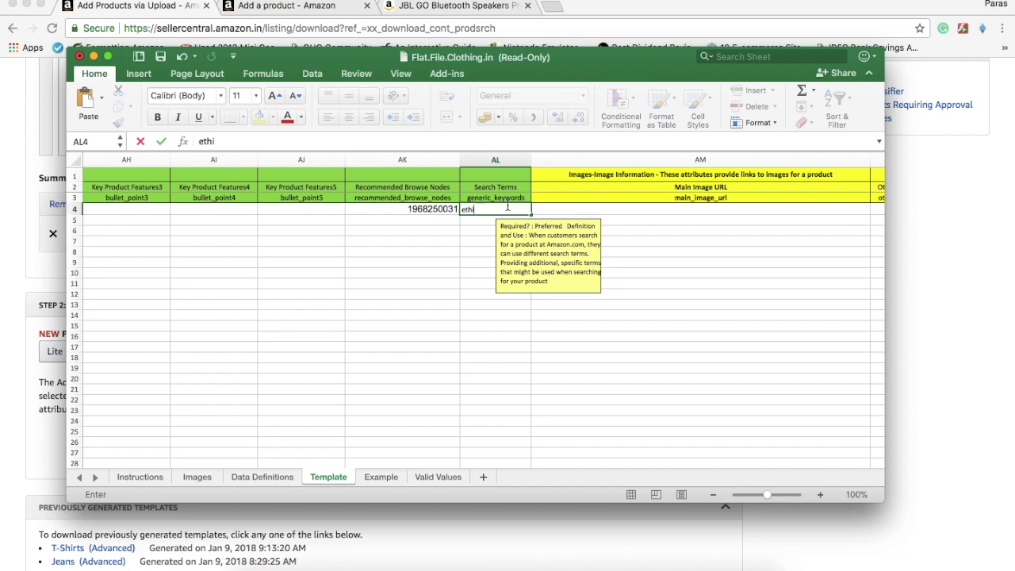
type("thnic wear")
key("Right")
key("Left")
key("Left")
key("Left")
key("Left")
key("Left")
key("Left")
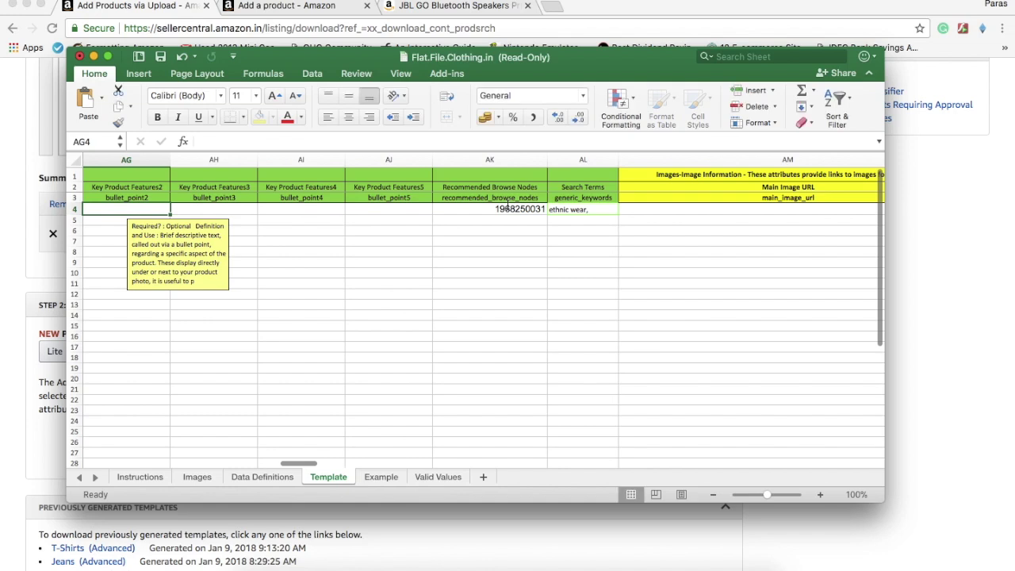
key("Left")
key("shift+Right")
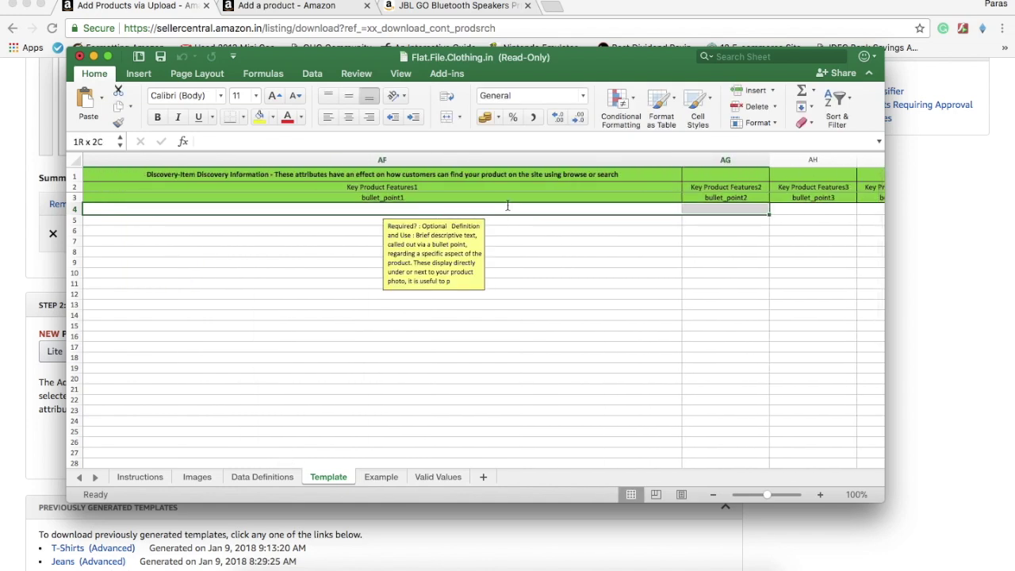
Move across to the Parentage column and set BA4 to Parent
key("Right")
key("Right")
key("Right")
key("Right")
key("Right")
key("Right")
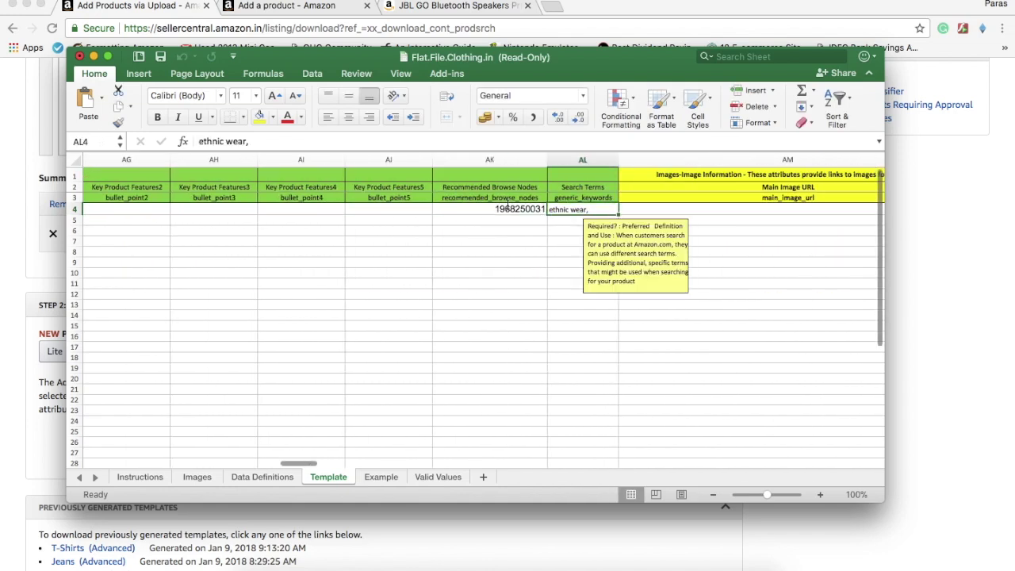
key("Right")
key("Right")
key("Left")
key("Right")
key("Left")
key("Right")
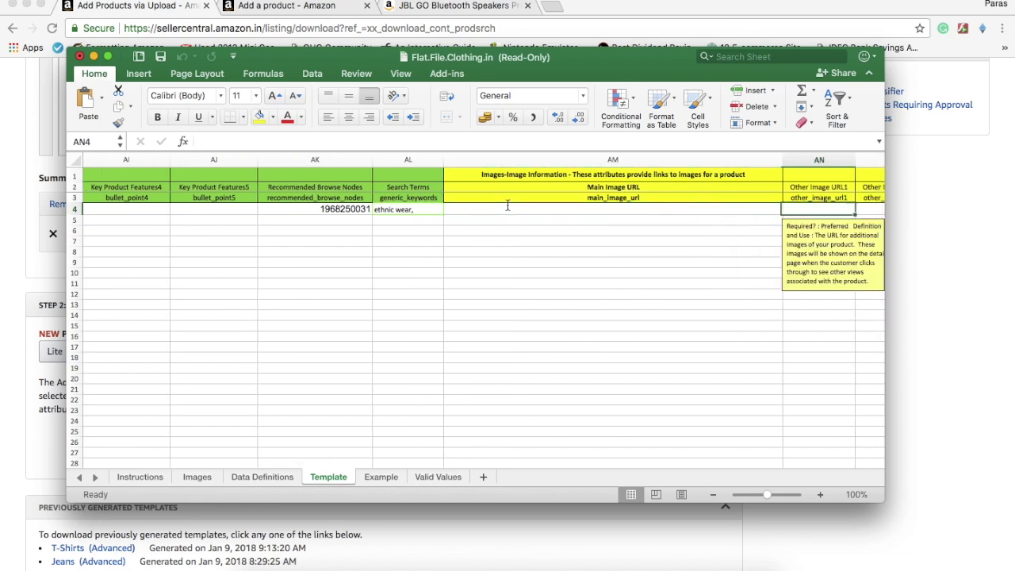
key("Left")
key("Right")
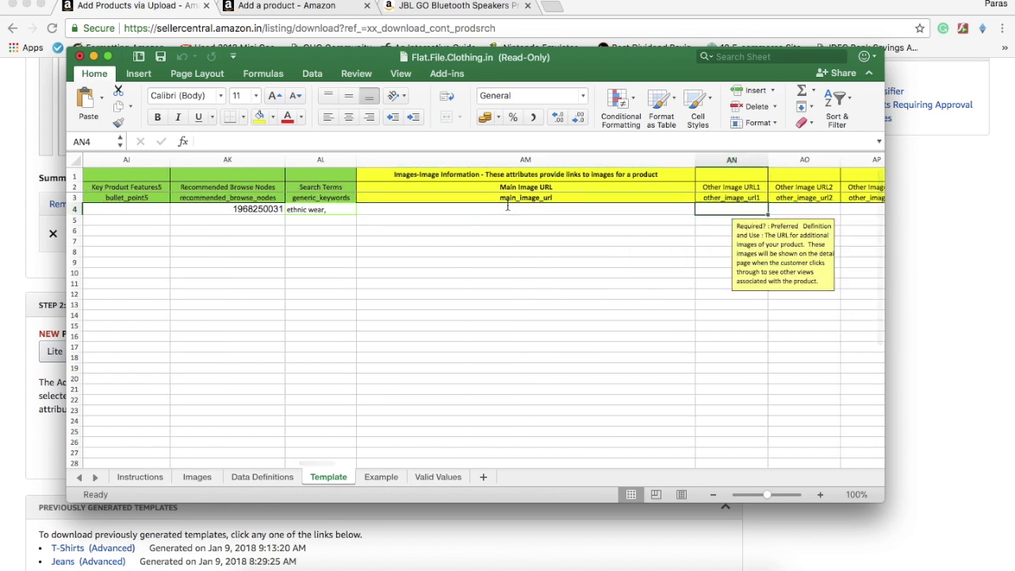
key("Left")
key("Right")
key("Right")
key("Right")
key("Right")
key("Right")
key("Right")
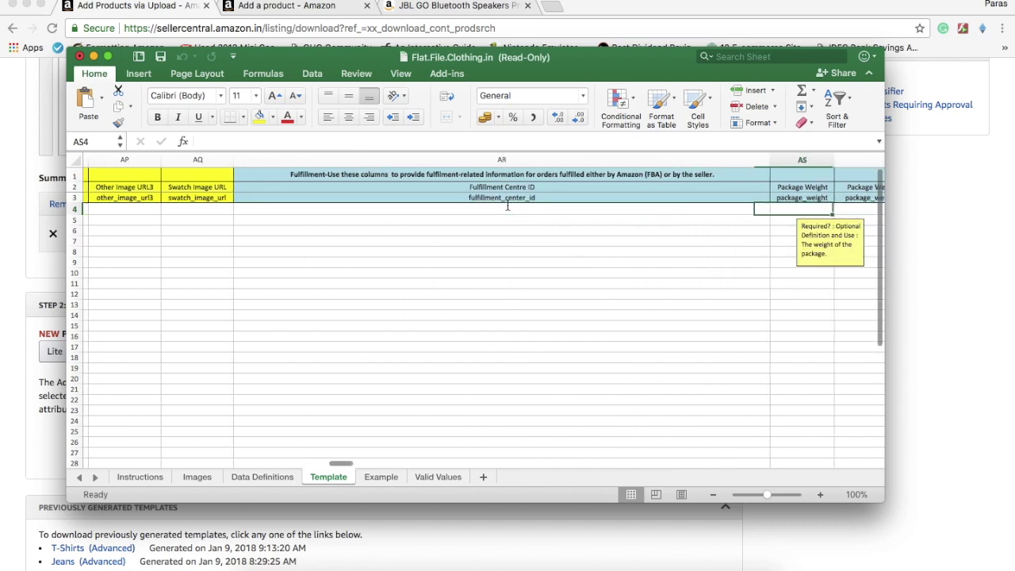
key("Right")
key("Left")
key("Right")
key("Right")
key("Right")
key("Right")
key("Right")
key("Right")
key("Right")
key("Right")
key("Right")
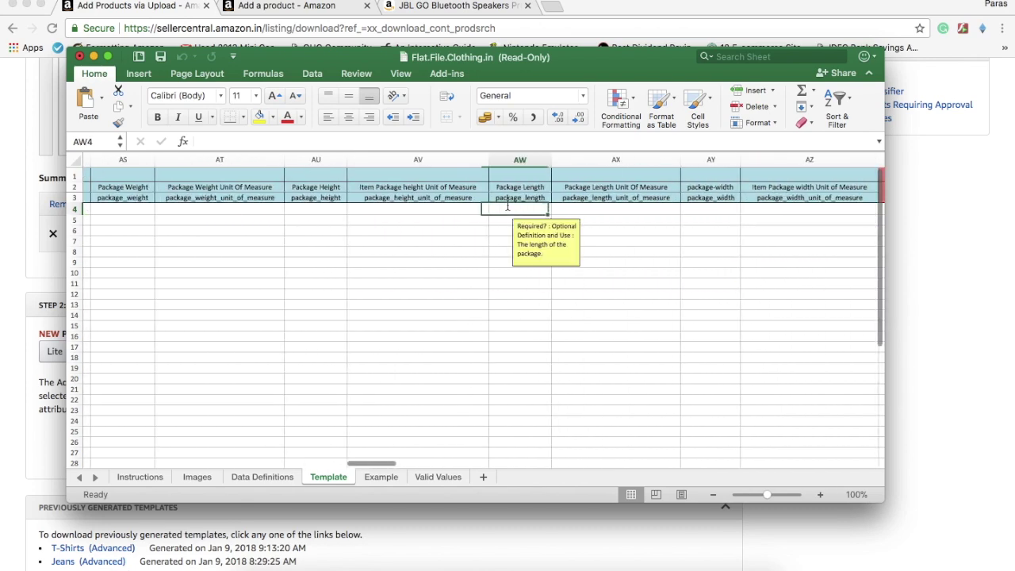
key("Left")
key("Right")
key("Left")
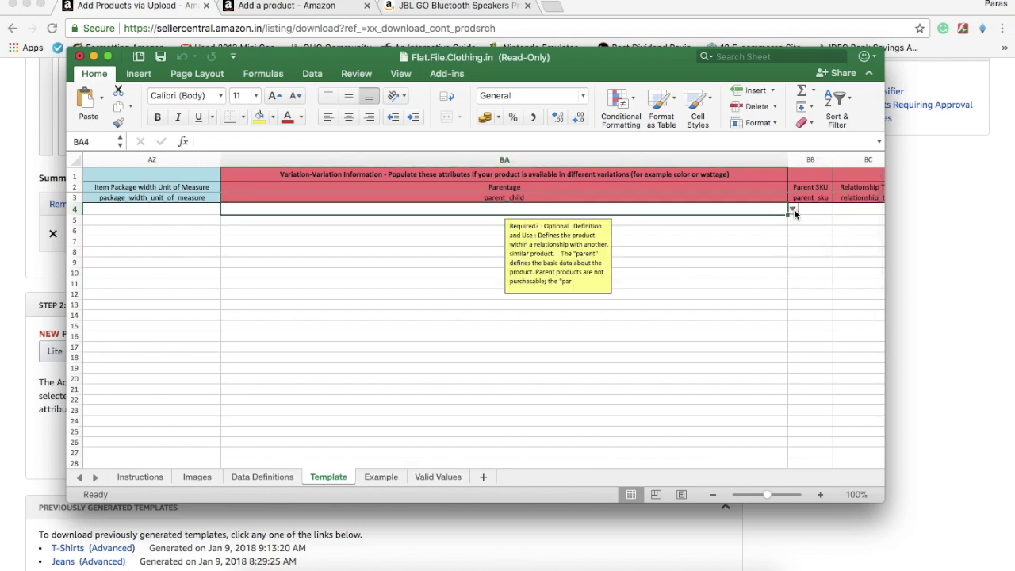
left_click(793, 209)
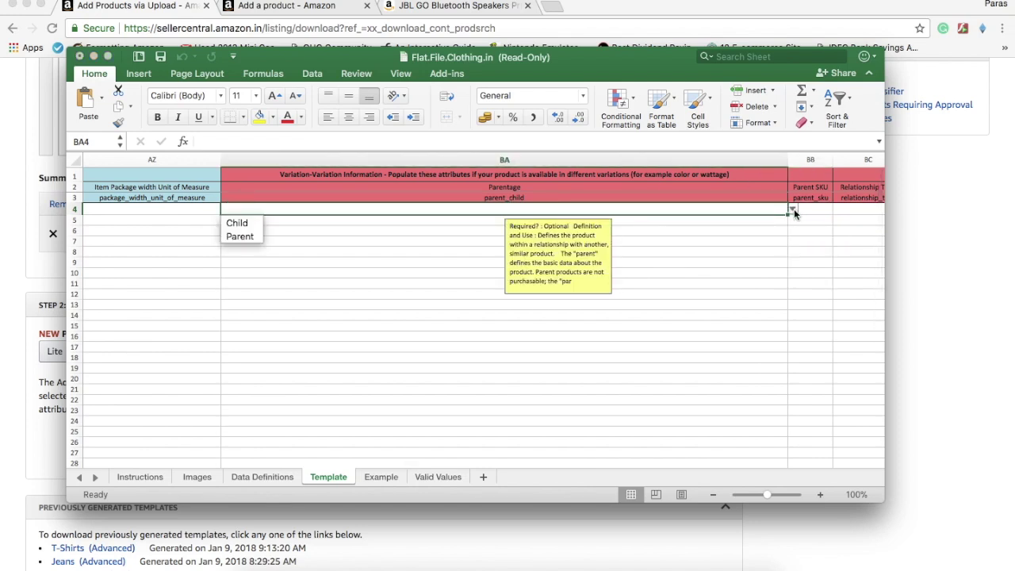
left_click(241, 237)
Set Parentage to Child for rows 5, 6 and 7 (BA5–BA7)
left_click(383, 226)
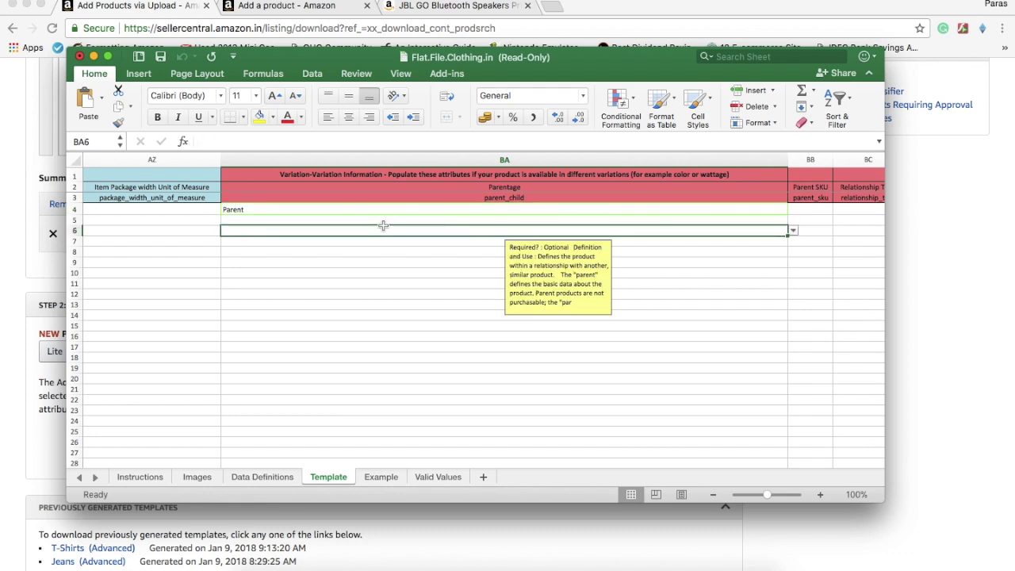
left_click(624, 221)
left_click(793, 221)
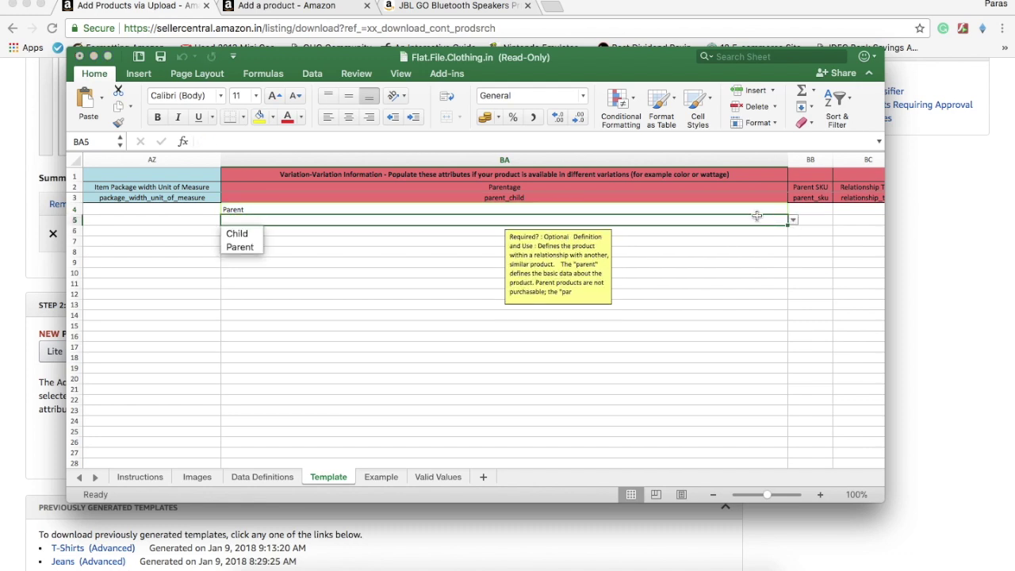
left_click(242, 231)
left_click(258, 231)
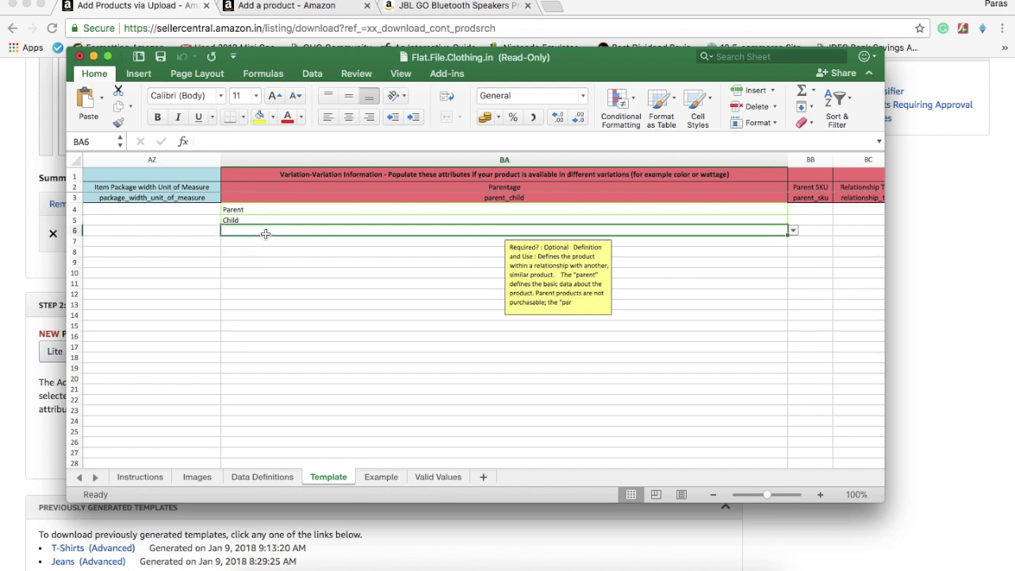
left_click(793, 231)
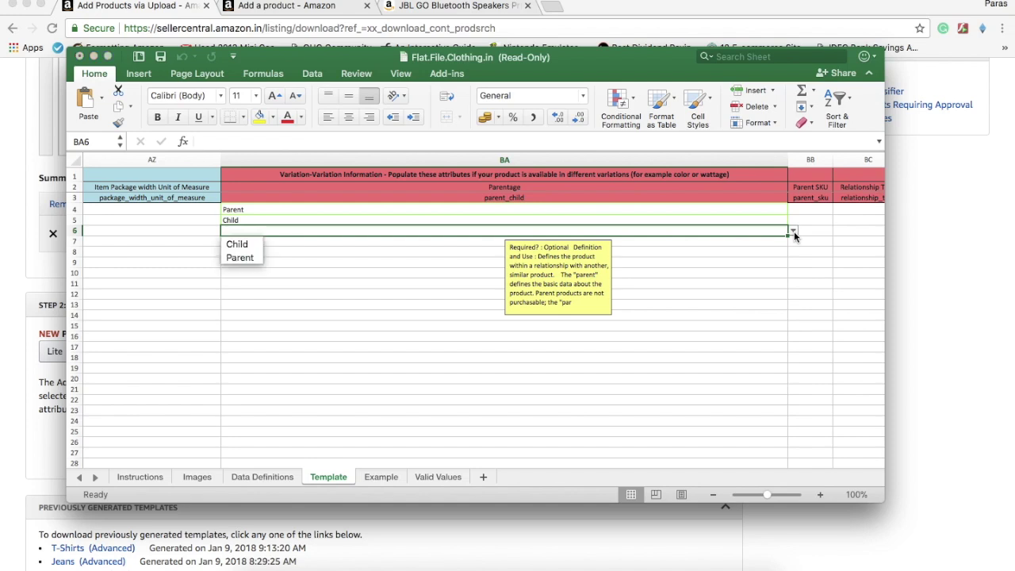
left_click(258, 248)
left_click(256, 241)
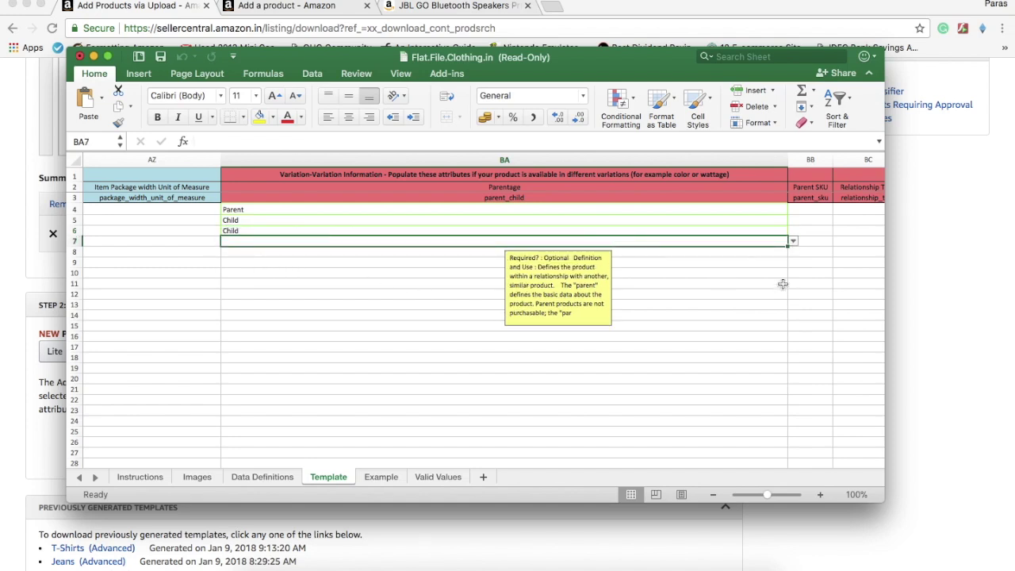
left_click(793, 246)
left_click(254, 256)
Enter Parent SKU 1 in cells BB4 through BB7
key("Right")
key("Up")
key("Up")
key("Up")
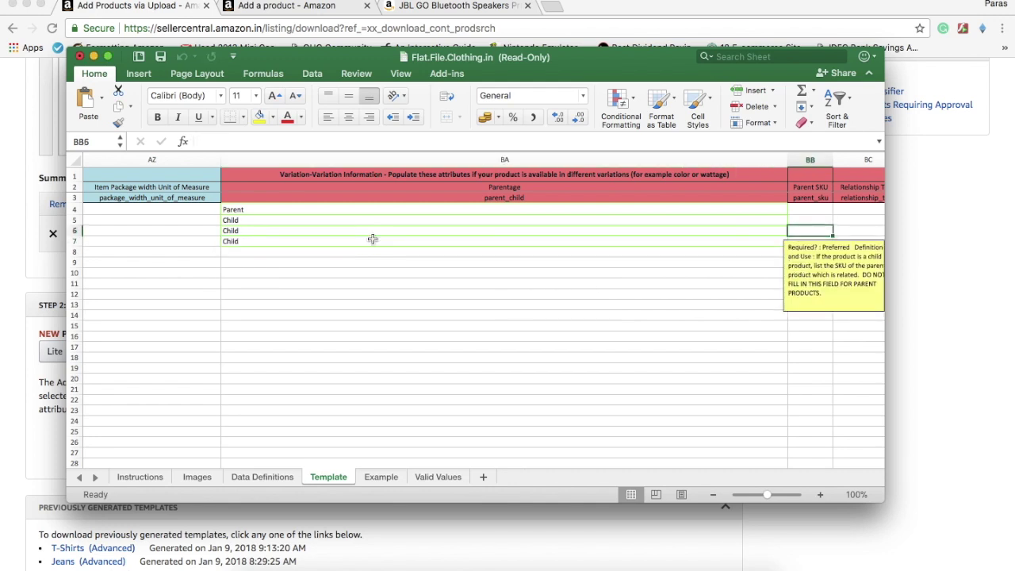
scroll(373, 239, "right", 3)
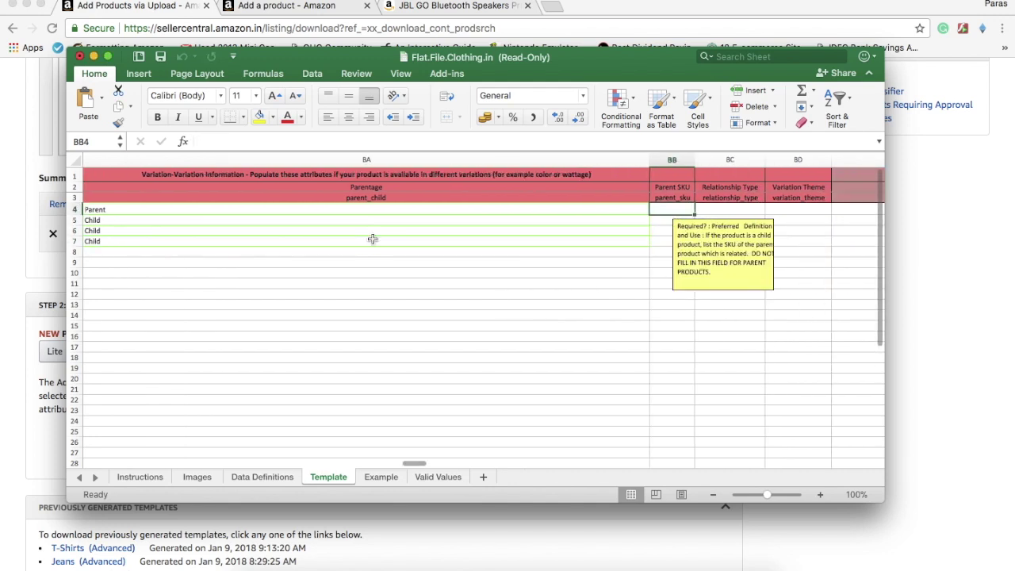
type("1")
key("Return")
type("1")
key("Return")
type("1")
key("Return")
type("1")
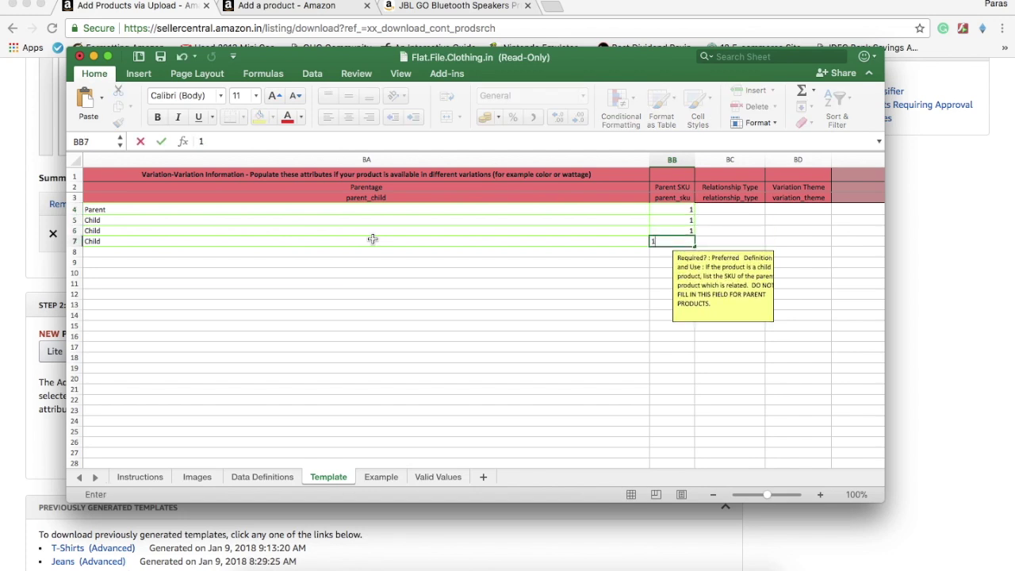
key("Tab")
key("Up")
key("Up")
key("Up")
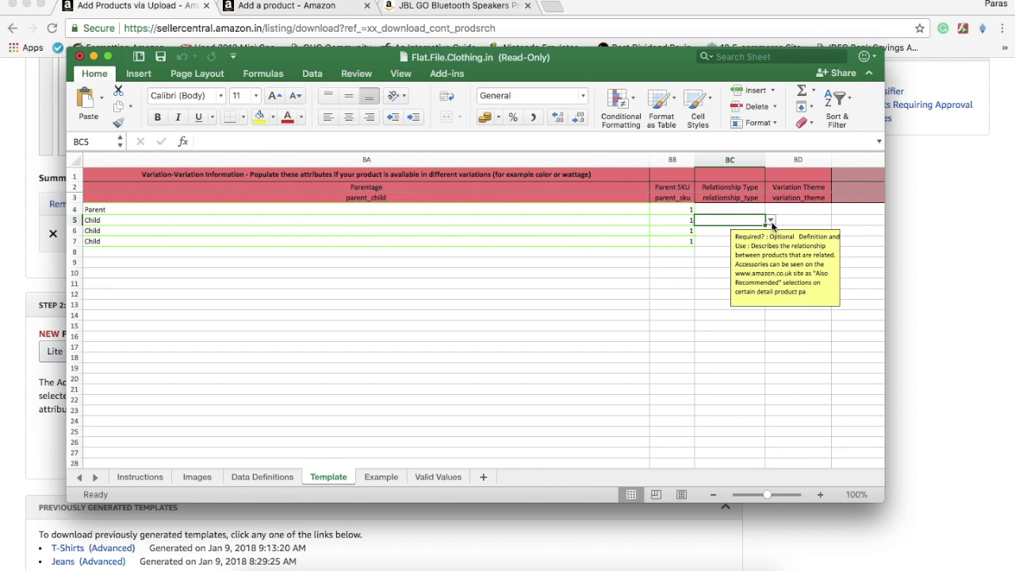
Set Relationship Type to Variation for child rows 5–7
left_click(772, 227)
left_click(733, 245)
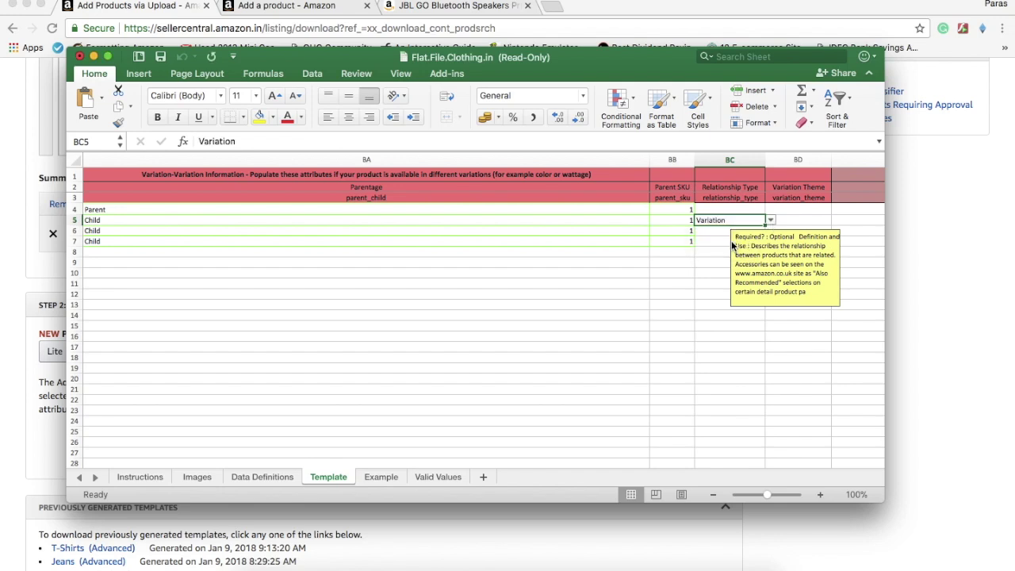
left_click_drag(765, 225, 766, 243)
Choose SizeName as BD4's Variation Theme and fill it down to row 7
left_click(798, 222)
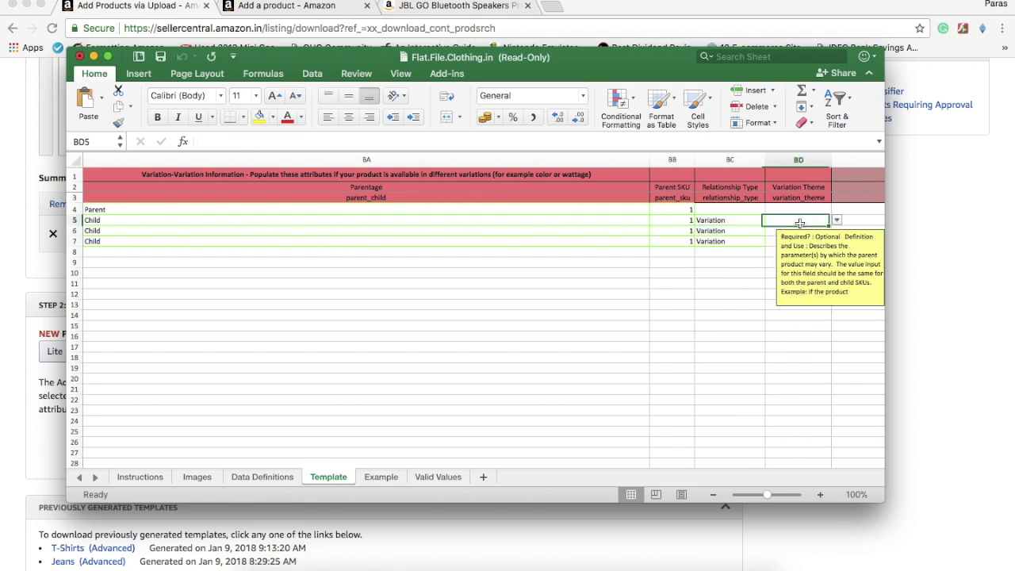
scroll(799, 224, "right", 3)
key("Left")
key("Right")
key("Right")
key("Left")
key("Up")
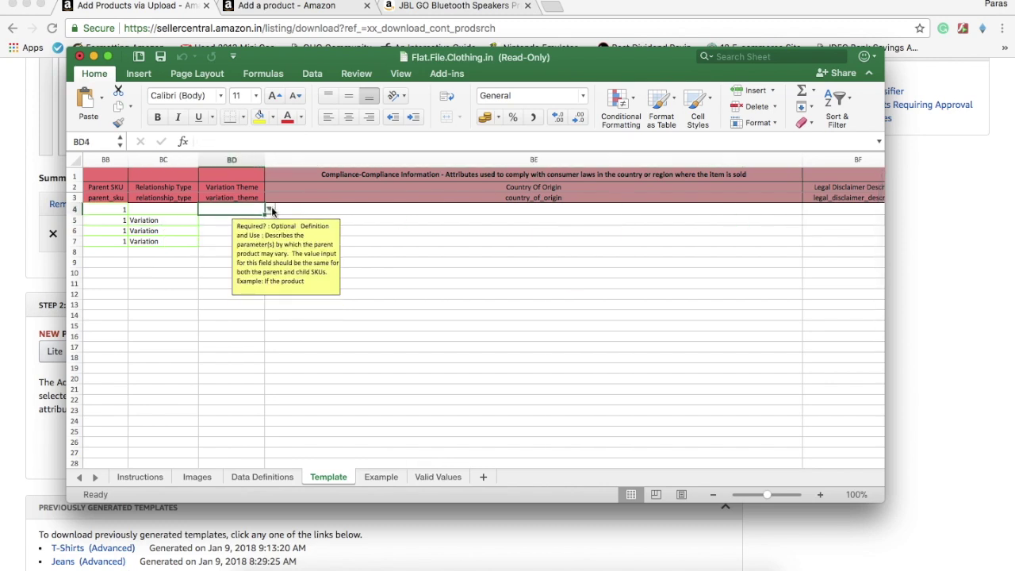
left_click(271, 210)
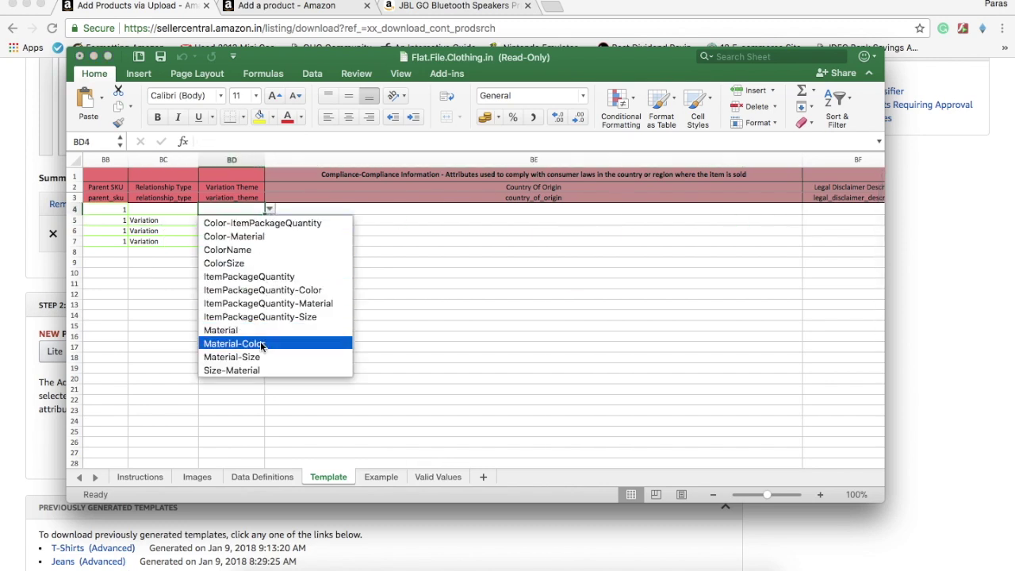
scroll(260, 343, "down", 2)
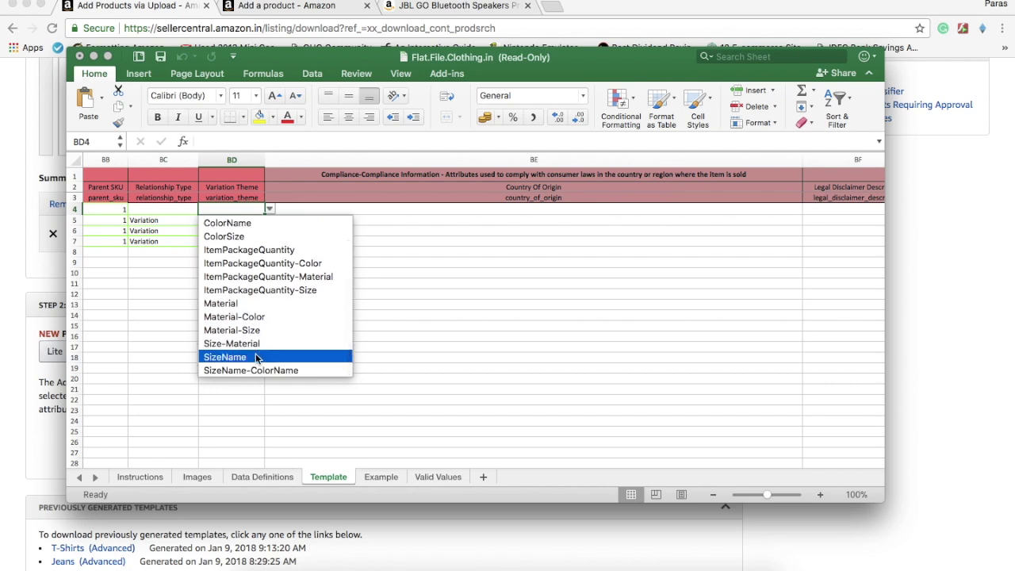
left_click(256, 358)
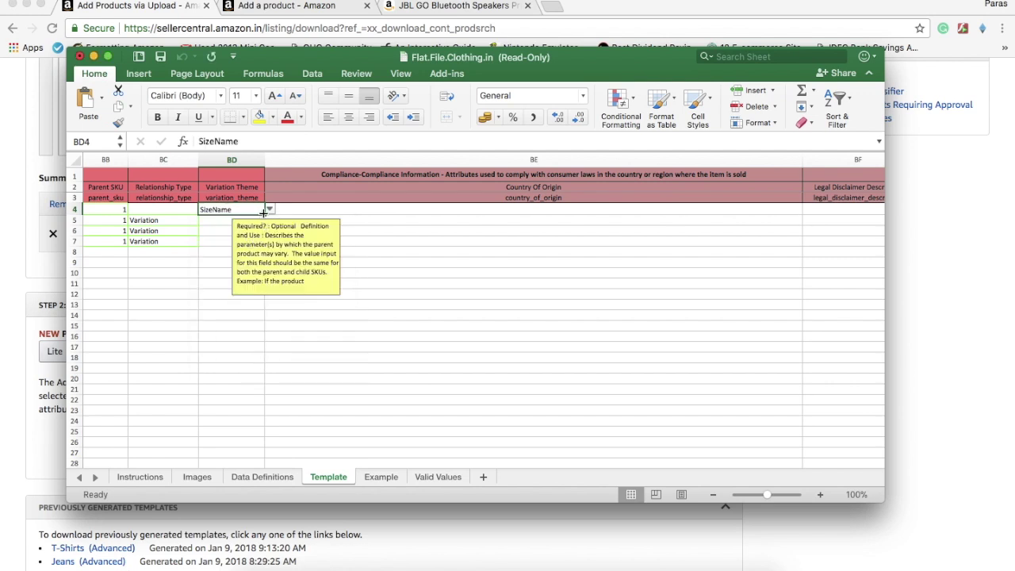
left_click_drag(262, 213, 264, 243)
Reconfirm SizeName in BD4's Variation Theme list
left_click(269, 210)
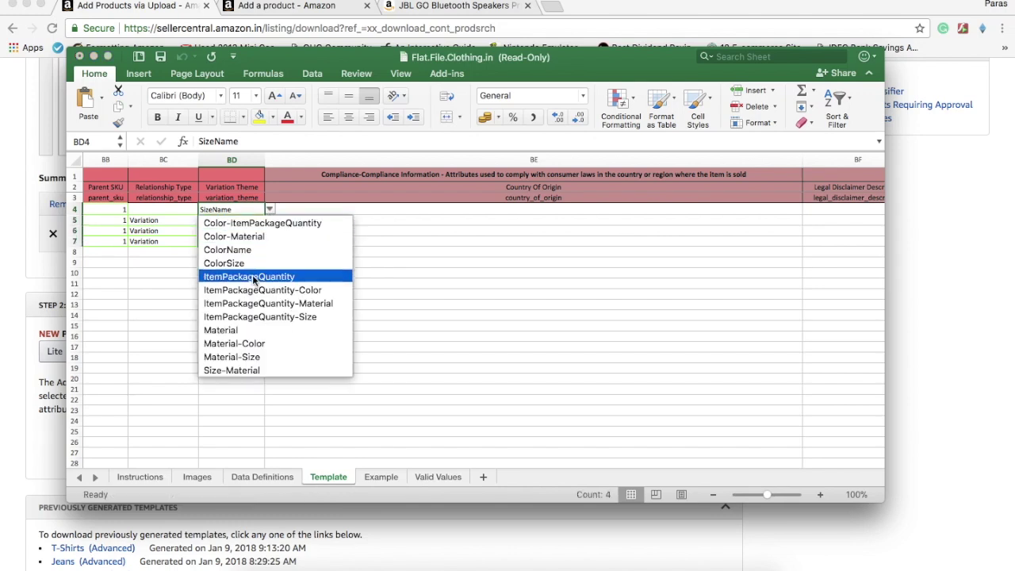
scroll(242, 357, "down", 1)
left_click(238, 357)
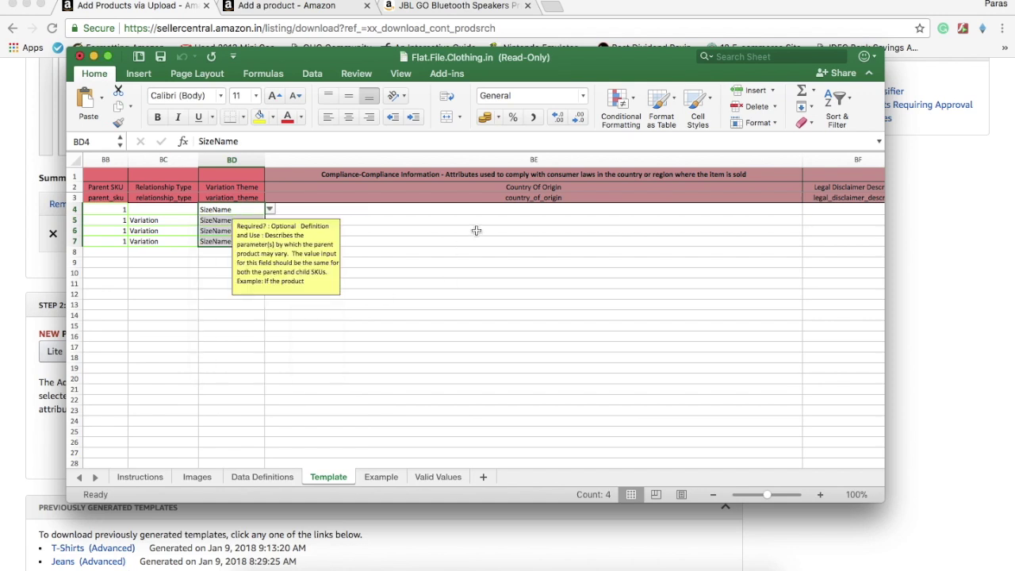
left_click(491, 210)
scroll(491, 209, "right", 2)
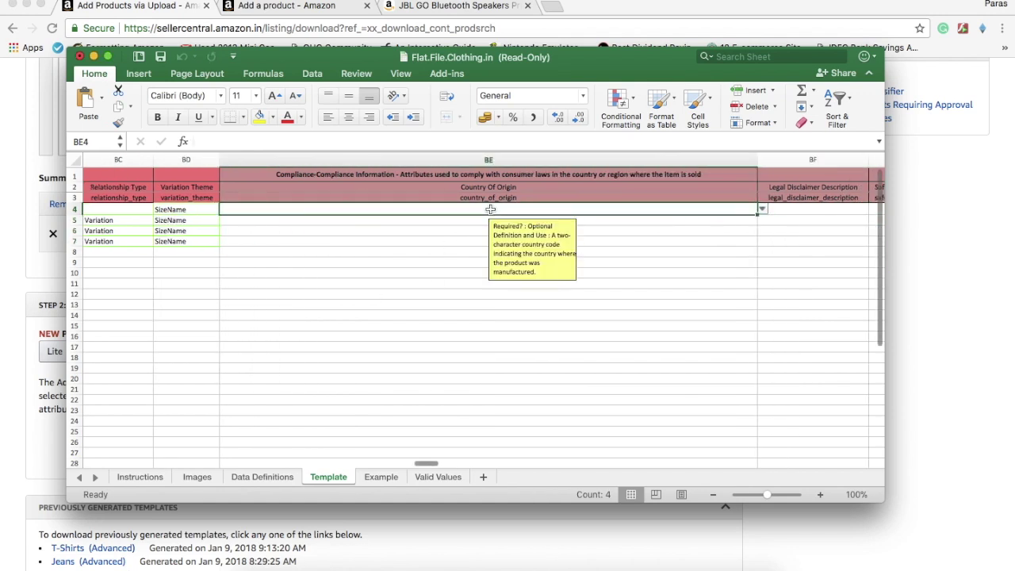
key("Right")
key("Right")
key("Right")
key("Right")
key("Right")
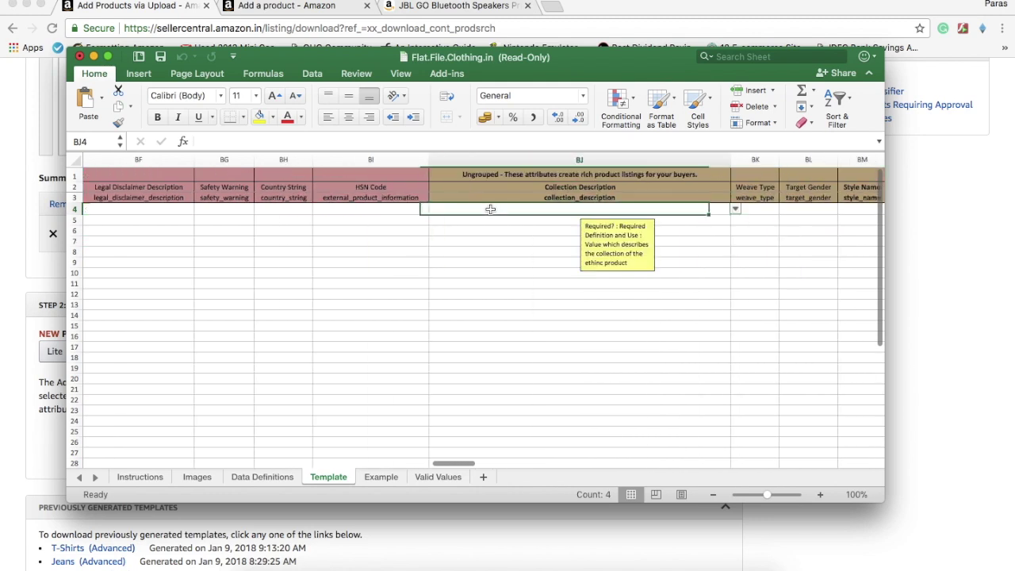
Set the parent row's Target Gender in BL4 to male
key("Left")
key("Right")
key("Left")
key("Left")
key("Right")
key("Right")
key("Right")
key("Right")
key("Right")
key("Right")
key("Left")
key("Left")
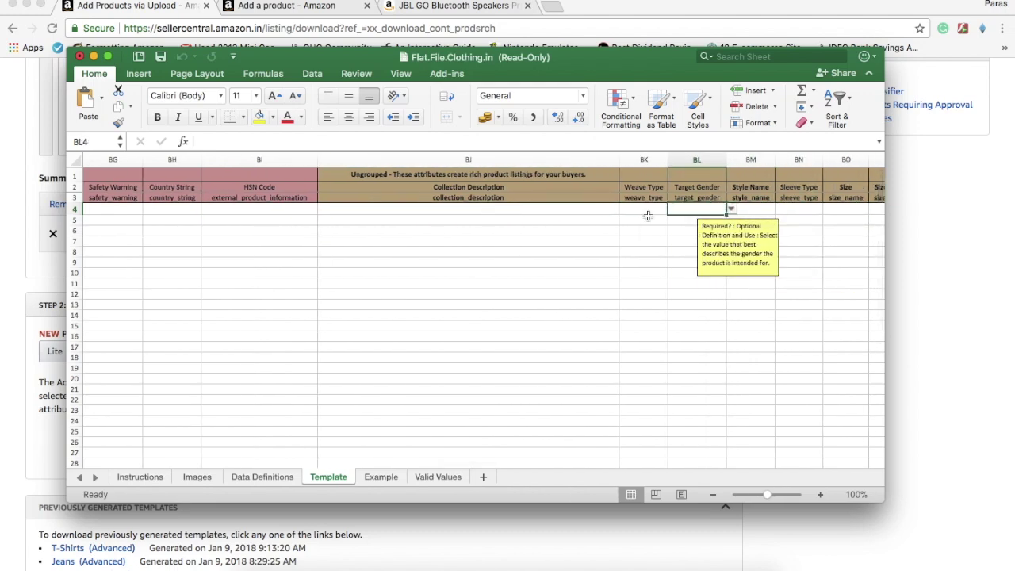
left_click(732, 210)
left_click(692, 234)
key("Right")
key("Right")
key("Right")
key("Right")
key("Left")
key("Left")
Pick size 30 for the first child row in BO5
key("Right")
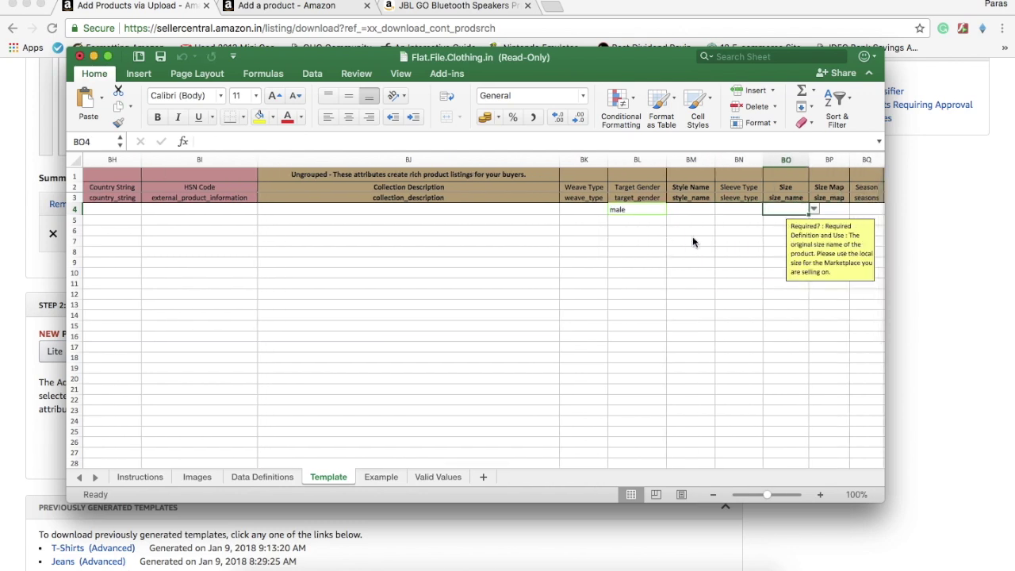
key("Right")
key("Left")
key("Right")
key("Left")
left_click(813, 209)
left_click(776, 221)
left_click(815, 221)
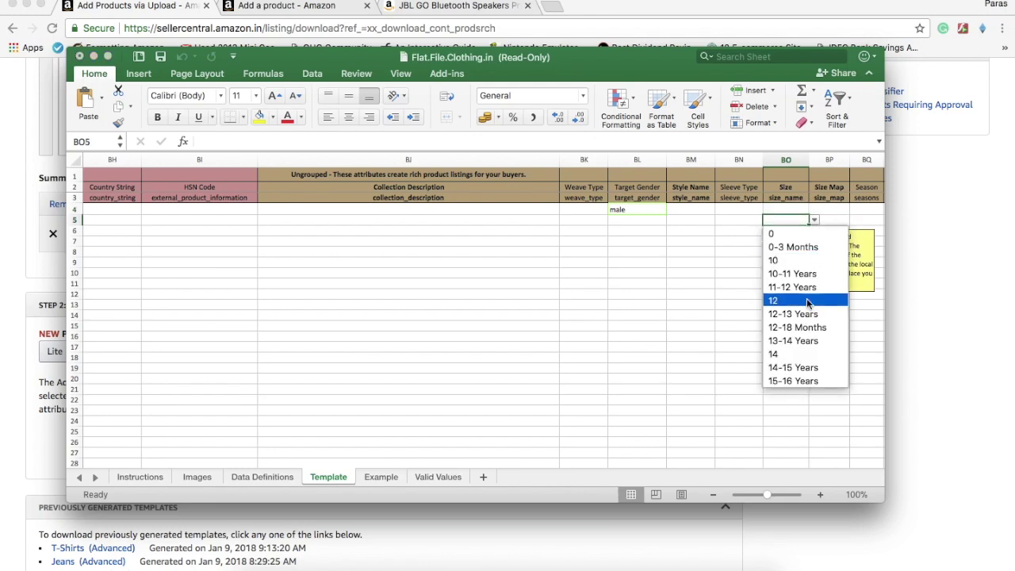
scroll(803, 317, "down", 3)
scroll(803, 319, "down", 8)
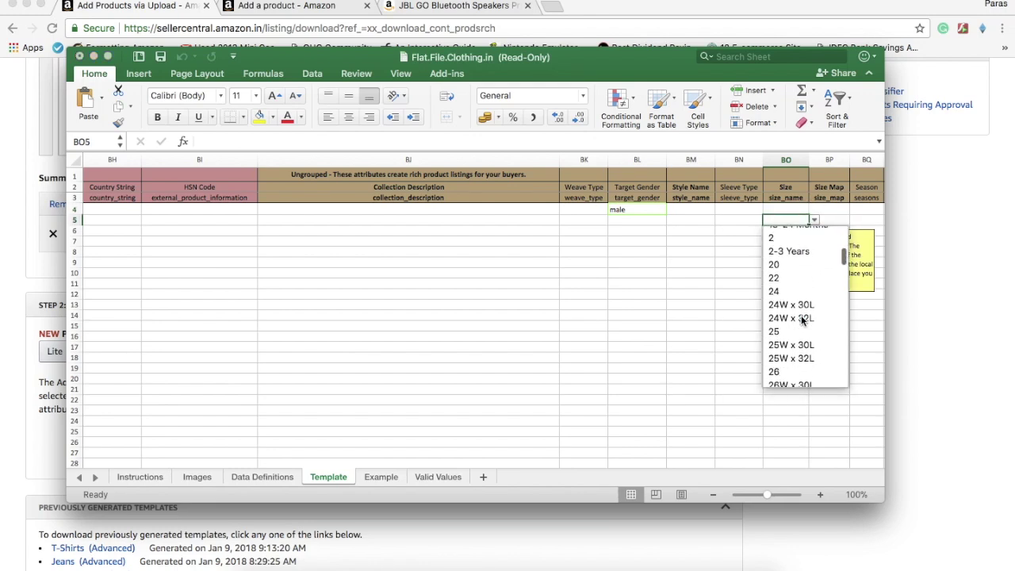
scroll(802, 318, "down", 5)
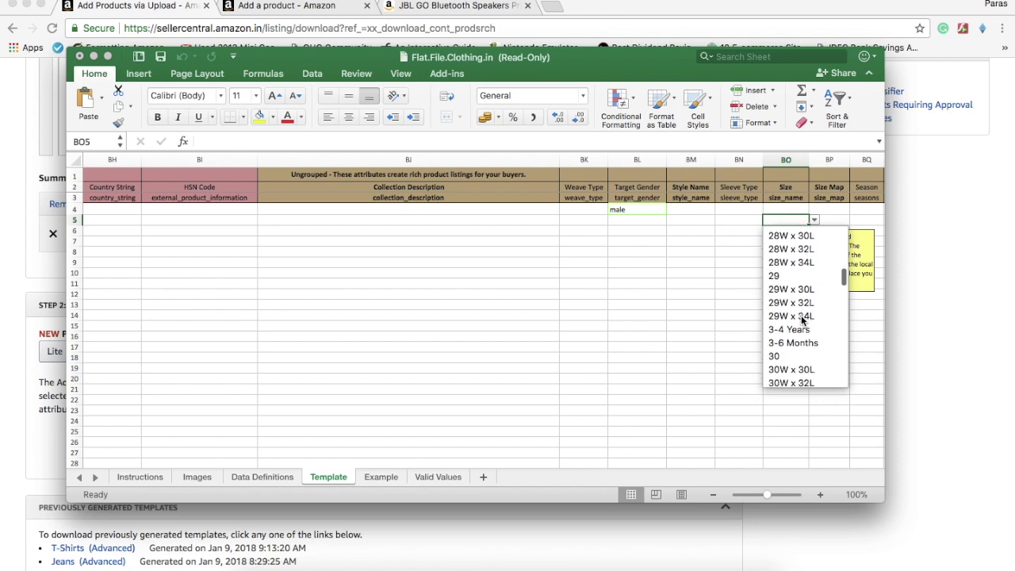
left_click(794, 310)
Pick size 32 for the second child row in BO6
key("Tab")
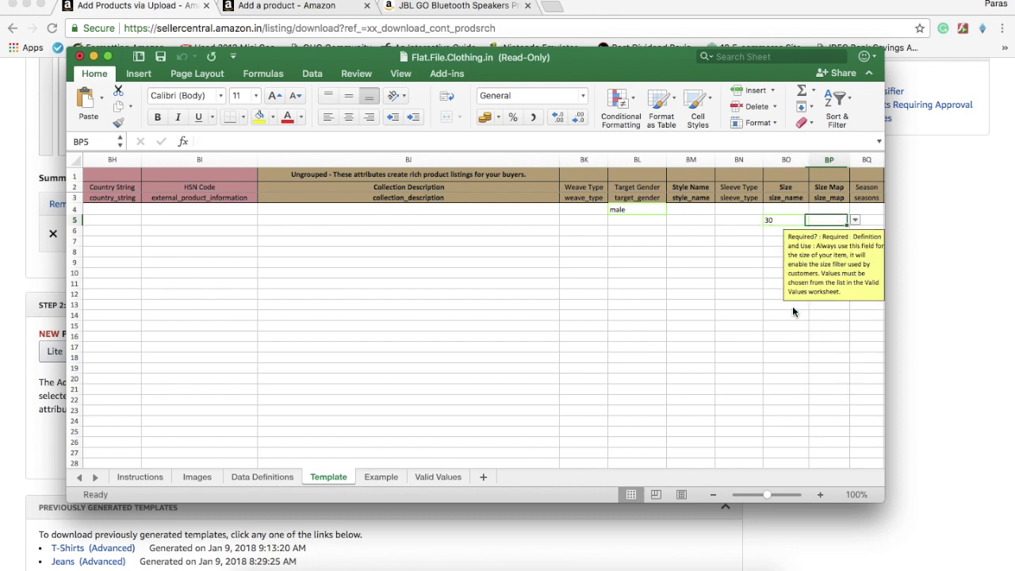
left_click(797, 229)
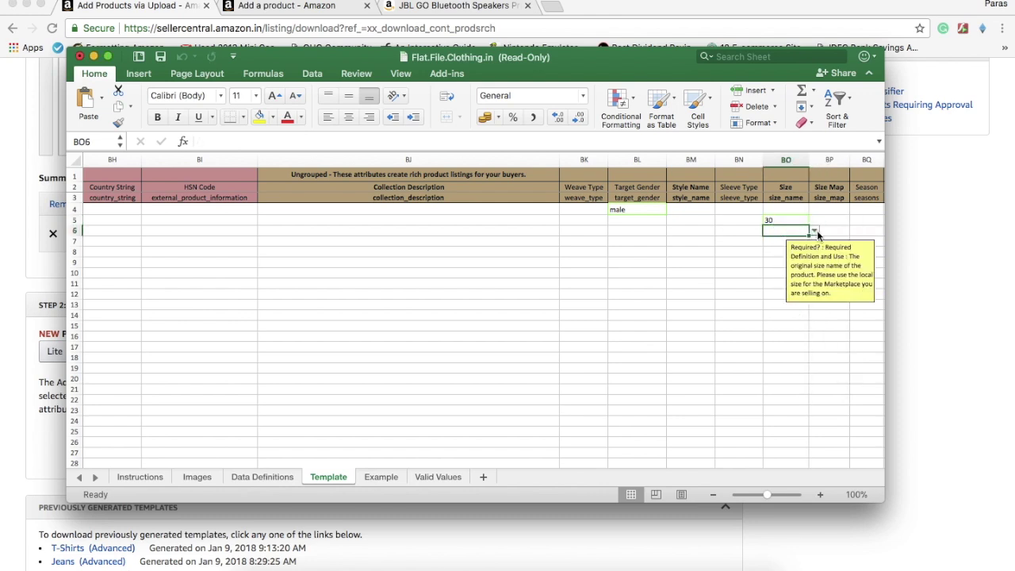
left_click(814, 231)
scroll(793, 341, "down", 10)
scroll(790, 359, "down", 5)
scroll(790, 329, "down", 1)
left_click(785, 329)
Copy sizes 30 and 32 from BO5:BO6 into Size Map cells BP5:BP6
key("Up")
key("Right")
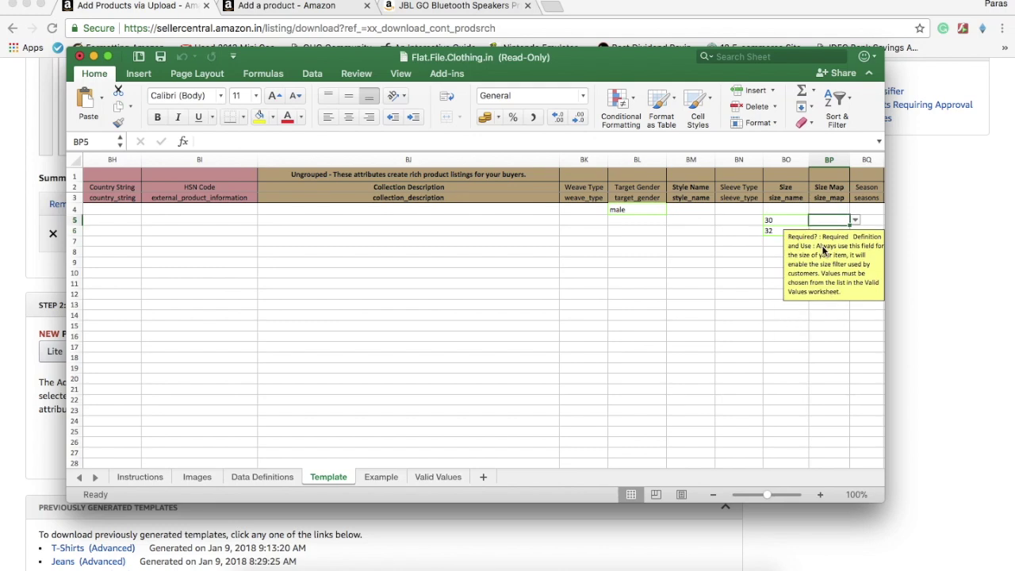
key("Left")
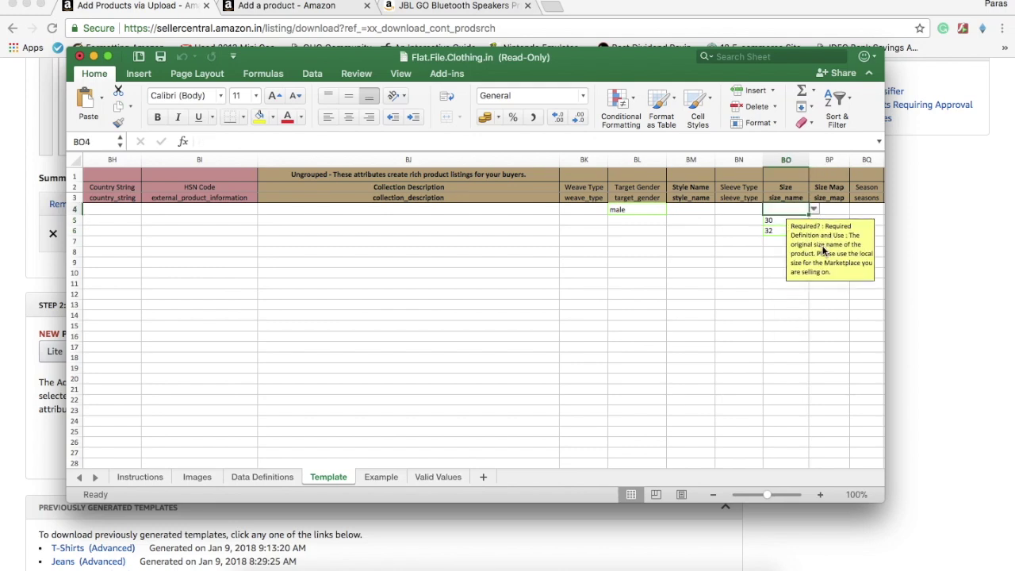
key("shift+Down")
key("shift+Right")
key("shift+Down")
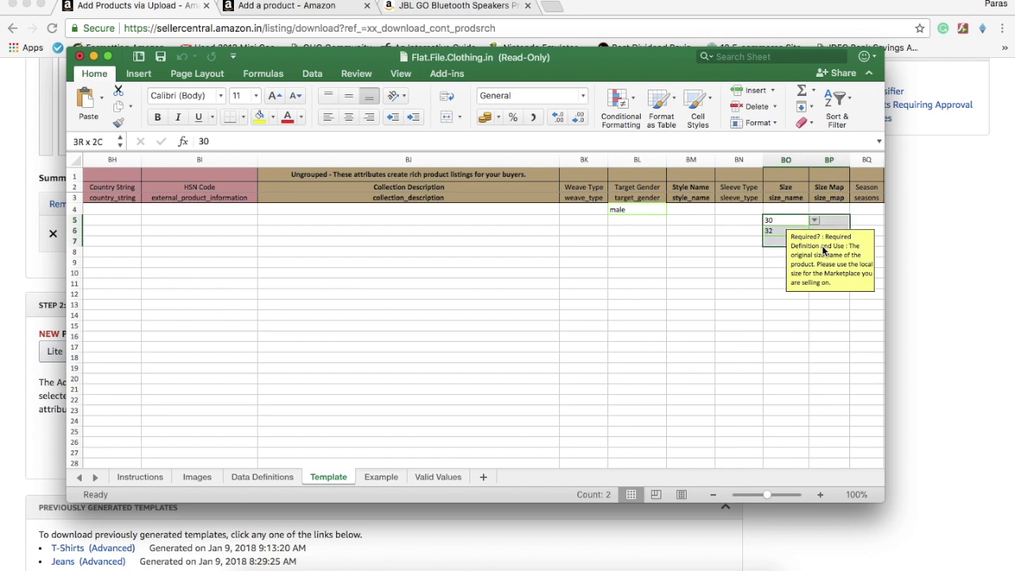
key("Left")
key("Right")
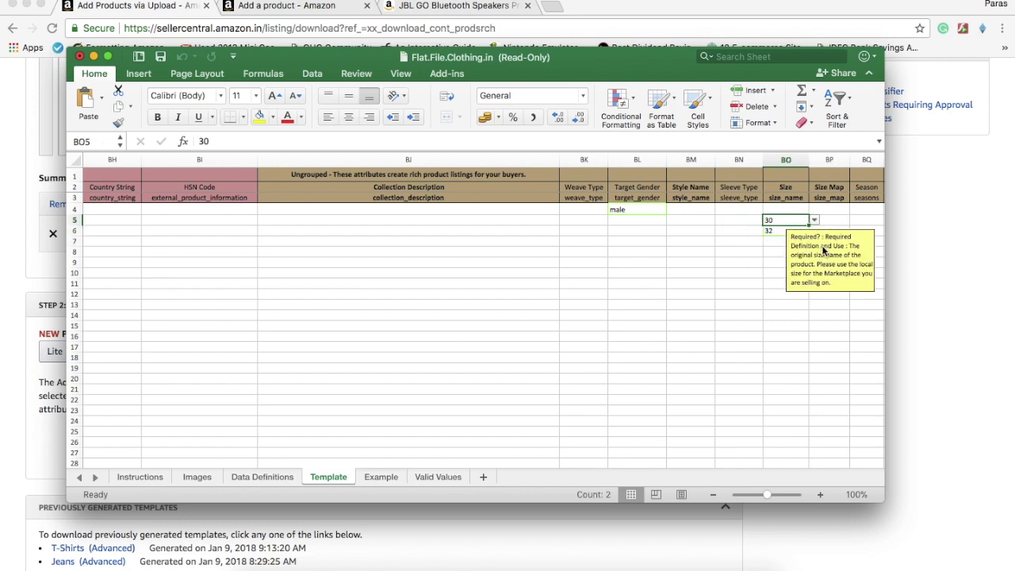
key("super+c")
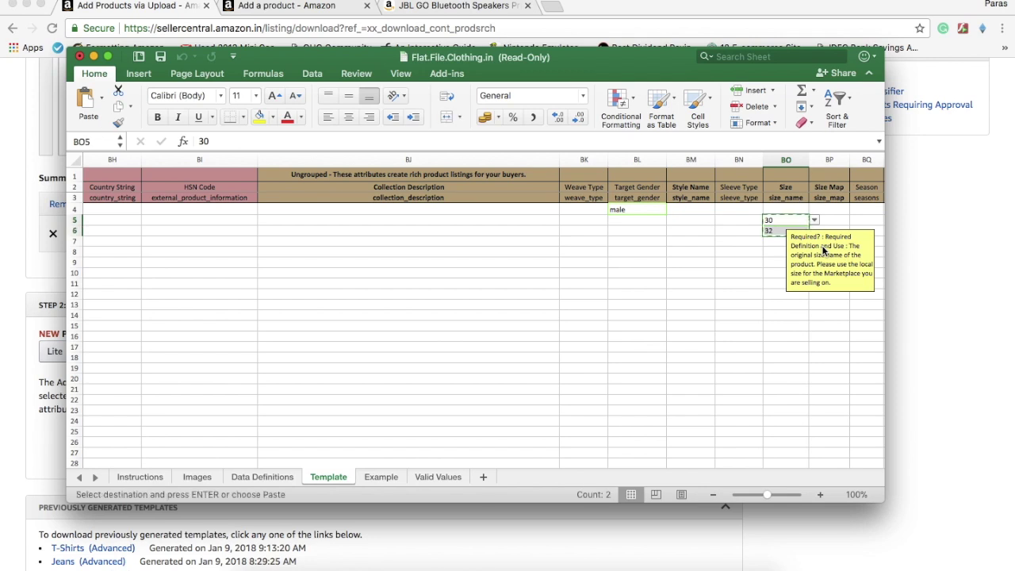
key("Right")
key("Return")
Navigate right to the parent row's Material type cell BX4
key("Right")
key("Right")
key("Right")
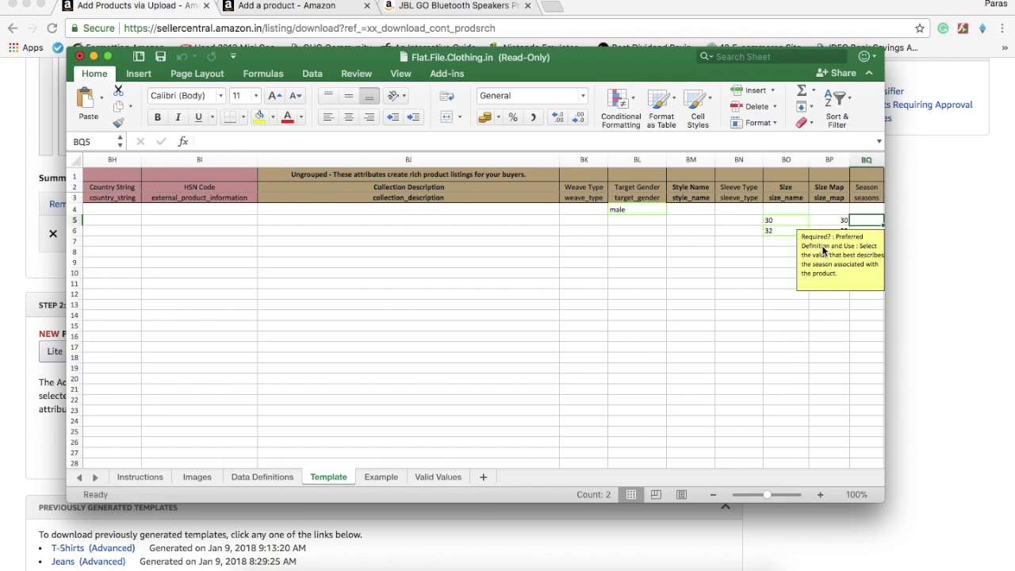
key("Right")
key("Right")
key("Right")
key("Right")
key("Right")
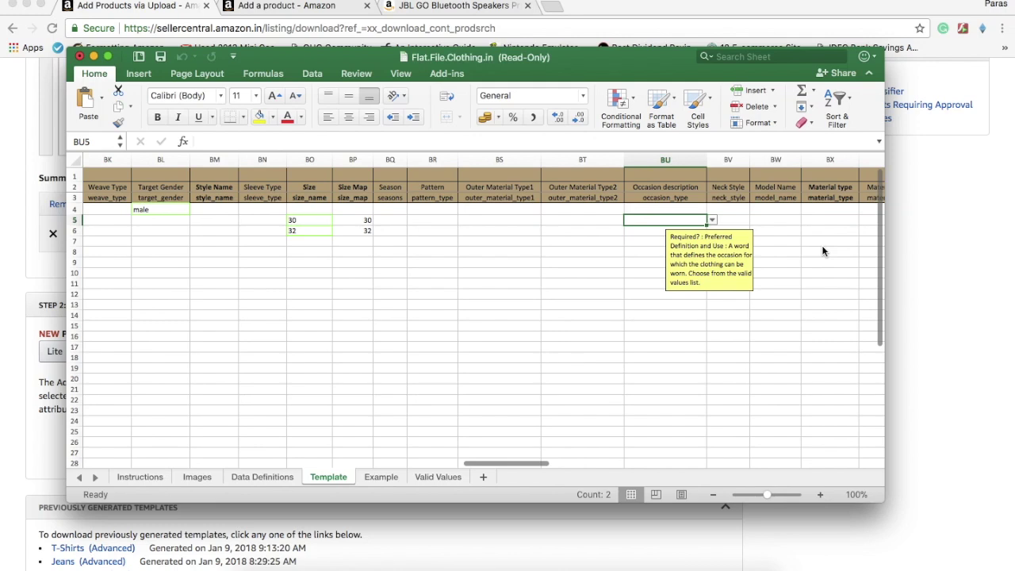
key("Left")
key("Right")
key("Right")
key("Left")
key("Up")
key("Up")
key("Down")
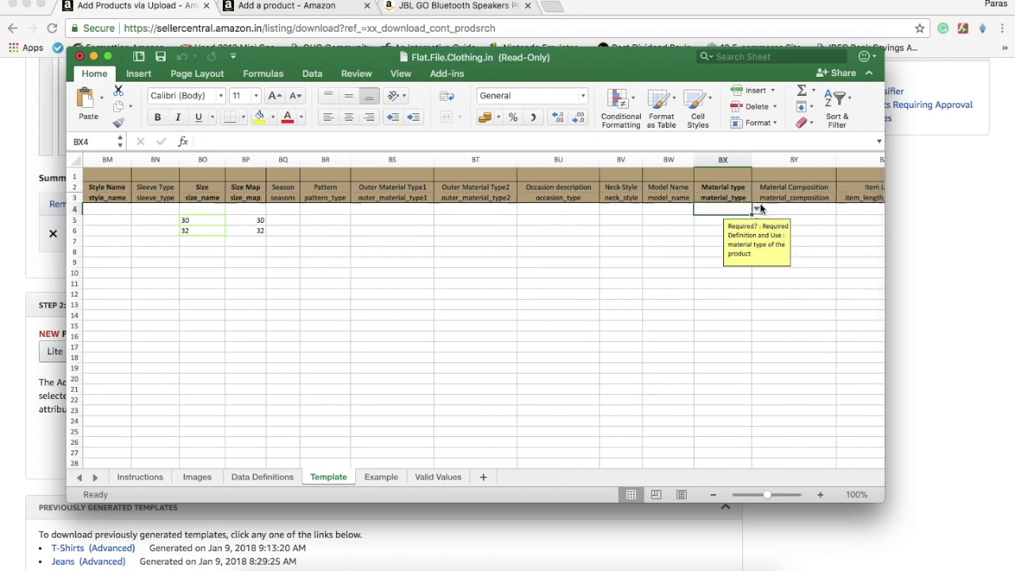
left_click(757, 208)
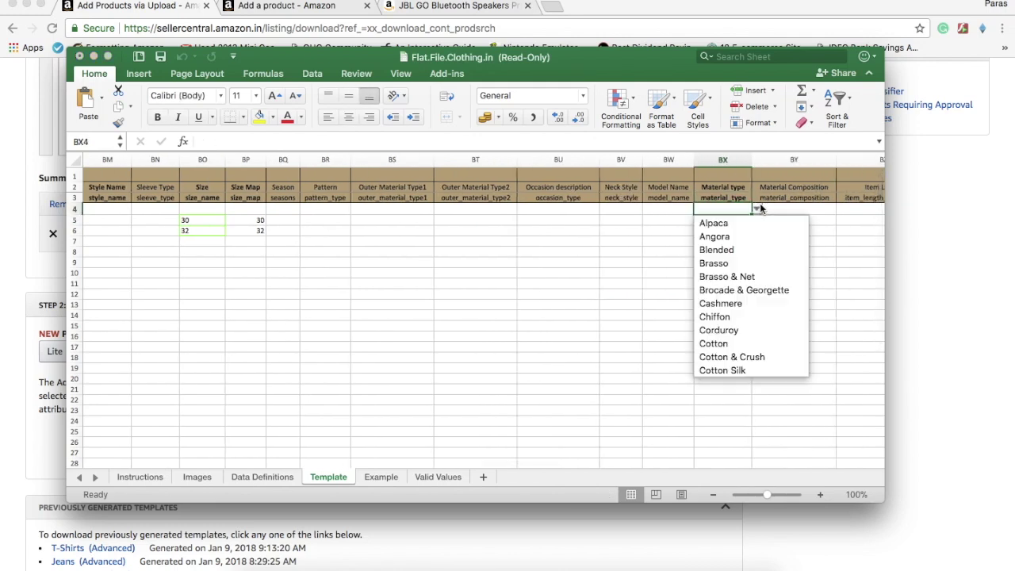
Set Material type to Cotton in BX4 and fill it down to BX6
left_click(724, 344)
left_click_drag(751, 214, 750, 236)
left_click(801, 207)
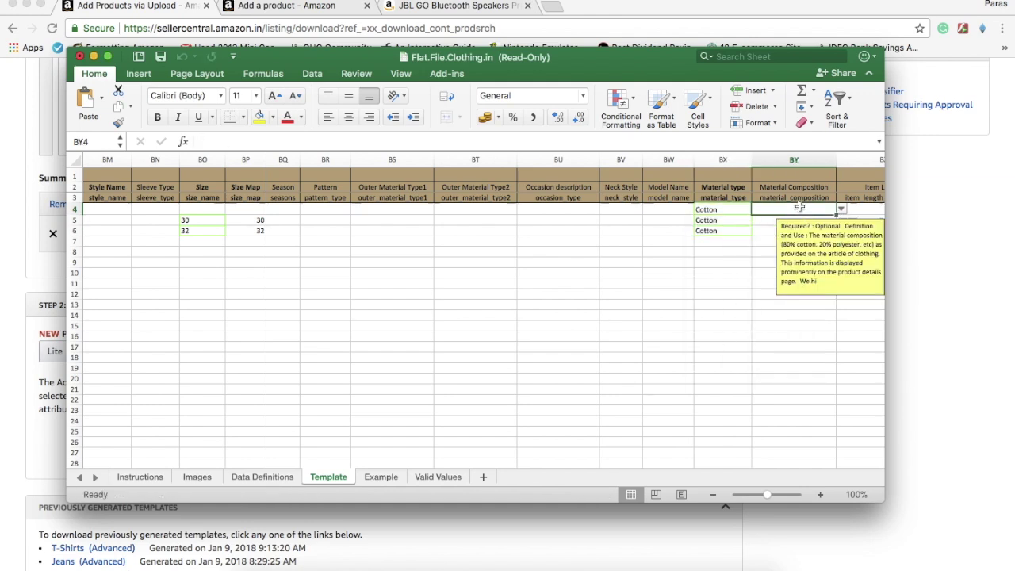
key("Tab")
key("Tab")
key("Tab")
key("Tab")
key("Tab")
key("Tab")
key("Left")
key("Left")
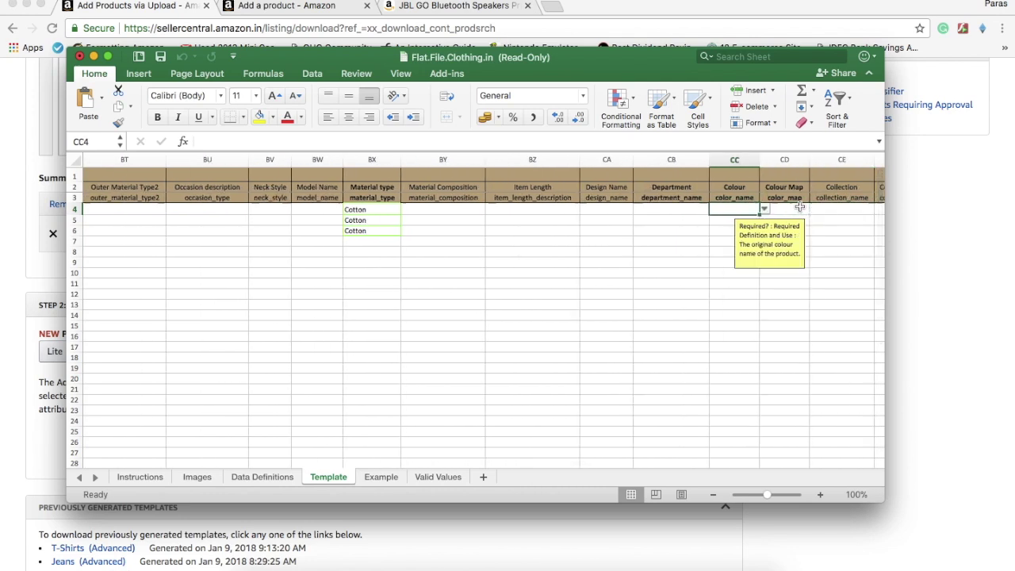
key("Tab")
key("Left")
left_click(764, 210)
Set Colour Map to Black in CD4 and fill it down to CD6
left_click(797, 214)
left_click(814, 209)
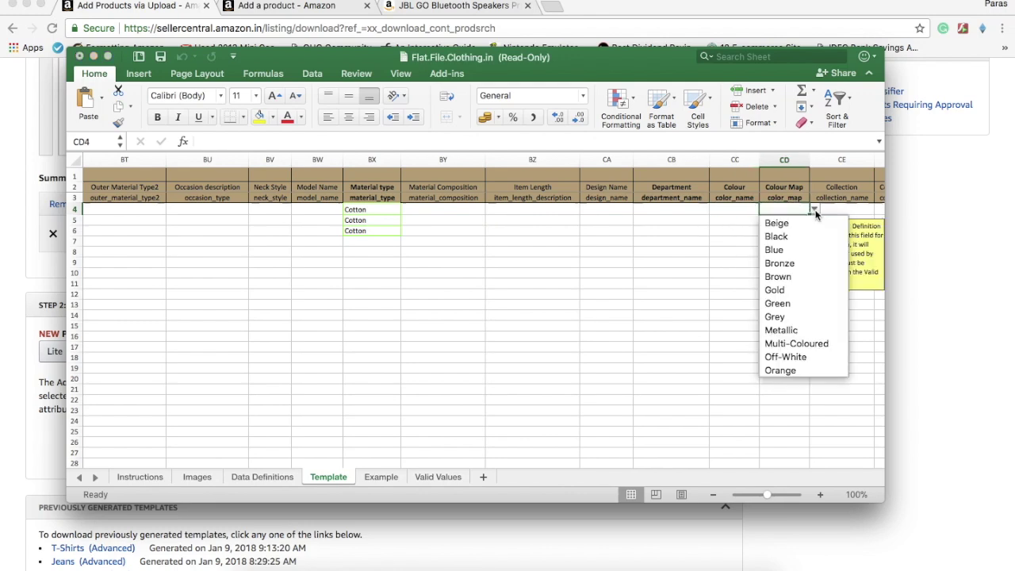
left_click(794, 237)
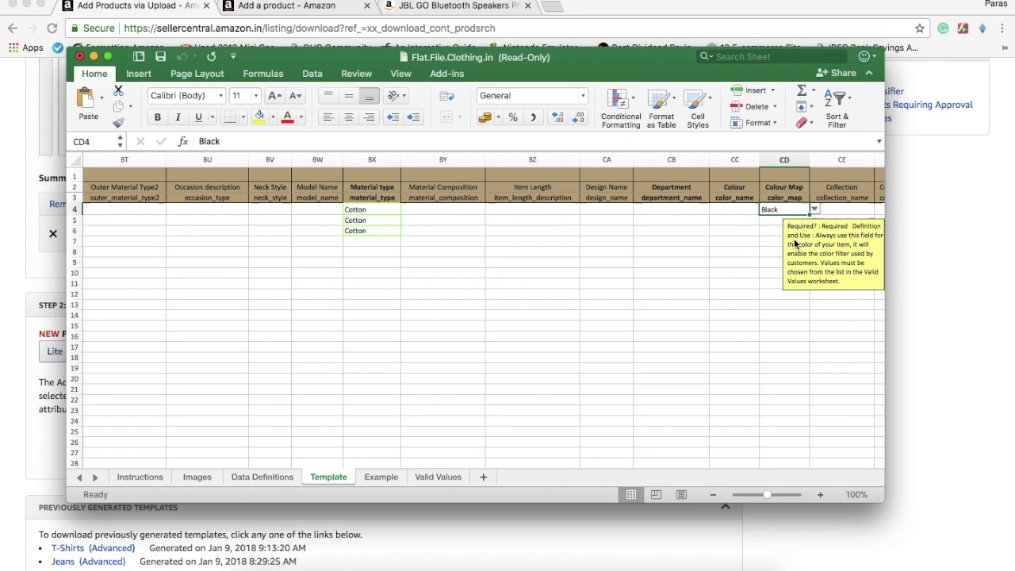
left_click(814, 210)
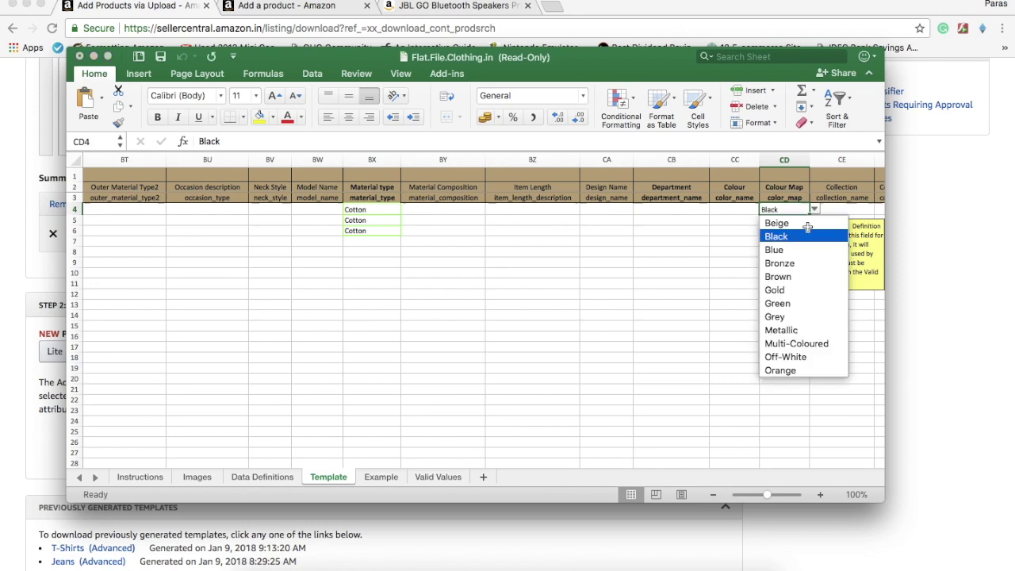
left_click(735, 245)
left_click_drag(810, 215, 810, 236)
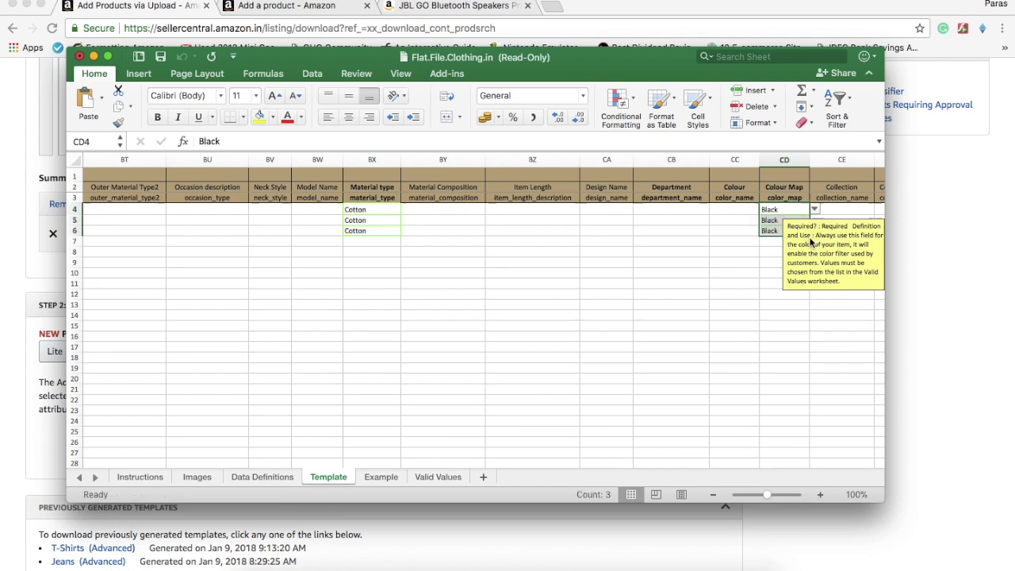
Copy the Black values into the Colour cells CC4:CC6
key("super+c")
key("Left")
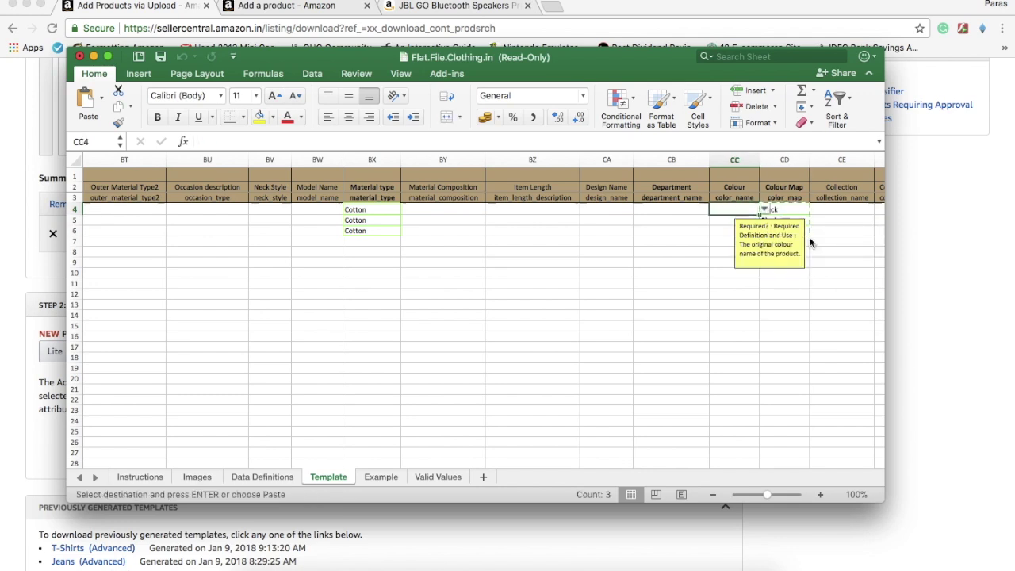
key("super+v")
key("Right")
key("Right")
key("Right")
key("Right")
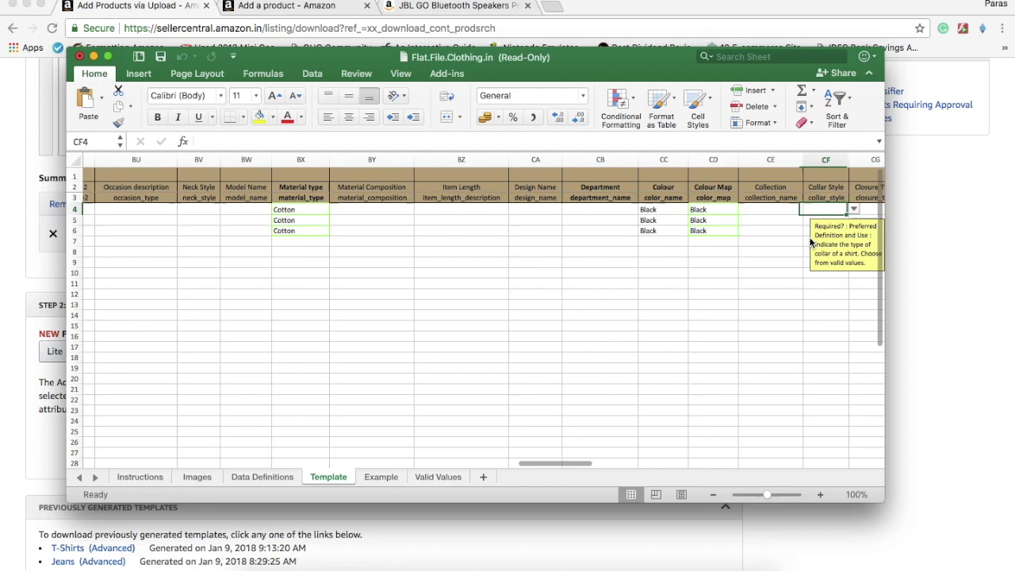
Choose Regular Fit in Fitting type cell DB4 and fill it down to DB6
key("Right")
key("Right")
key("Right")
key("Right")
key("Right")
key("Right")
key("Right")
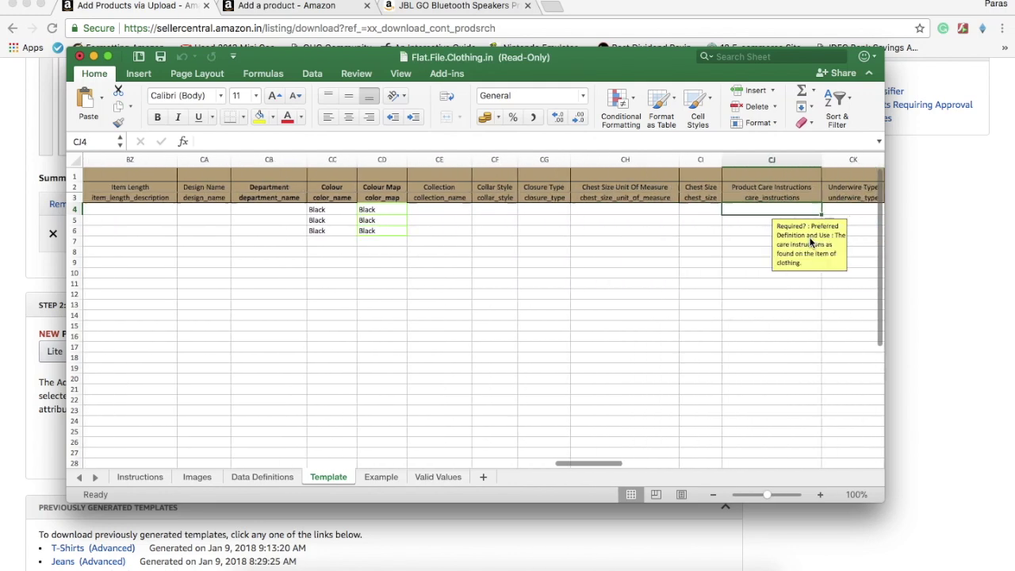
key("Right")
key("Right")
key("Right")
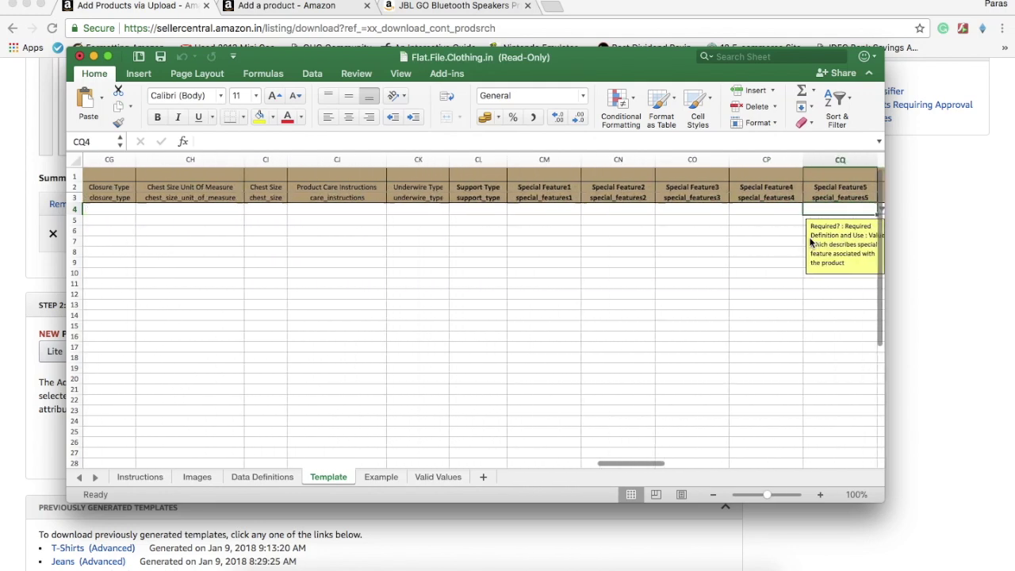
key("Right")
key("Right")
key("Right")
key("Right")
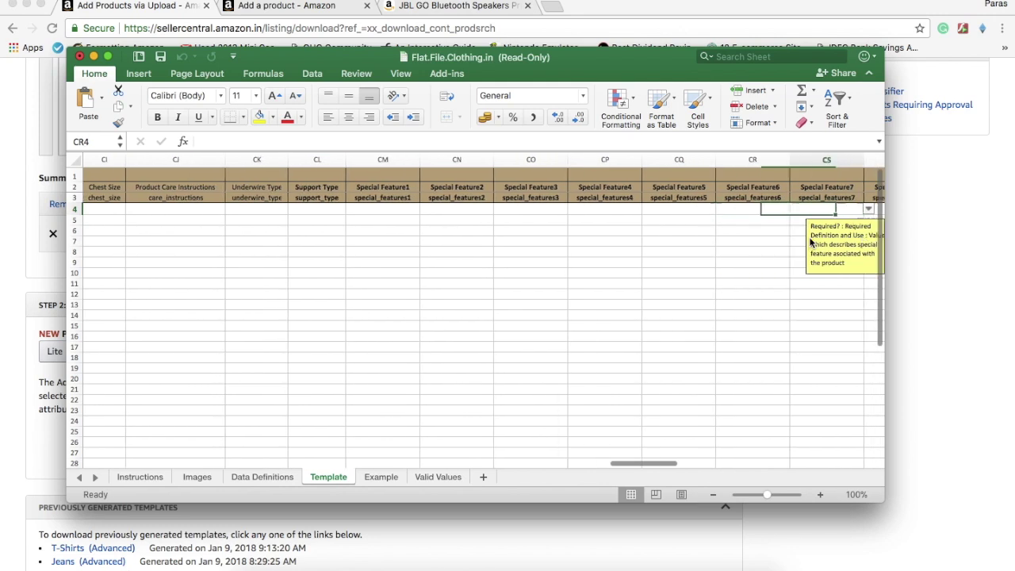
key("Right")
key("Right")
key("Right")
key("Right")
key("Right")
key("Right")
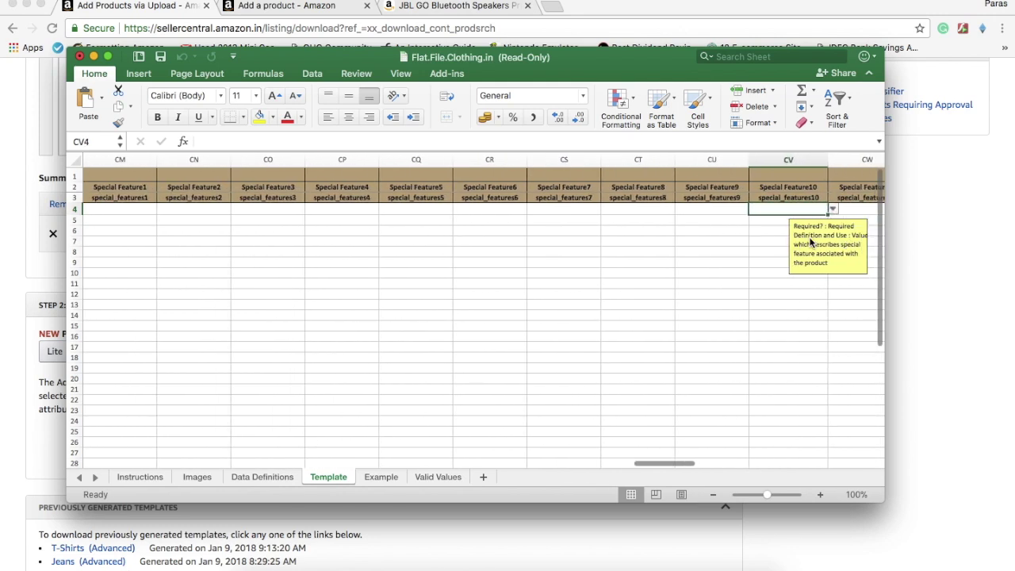
key("Right")
key("Right")
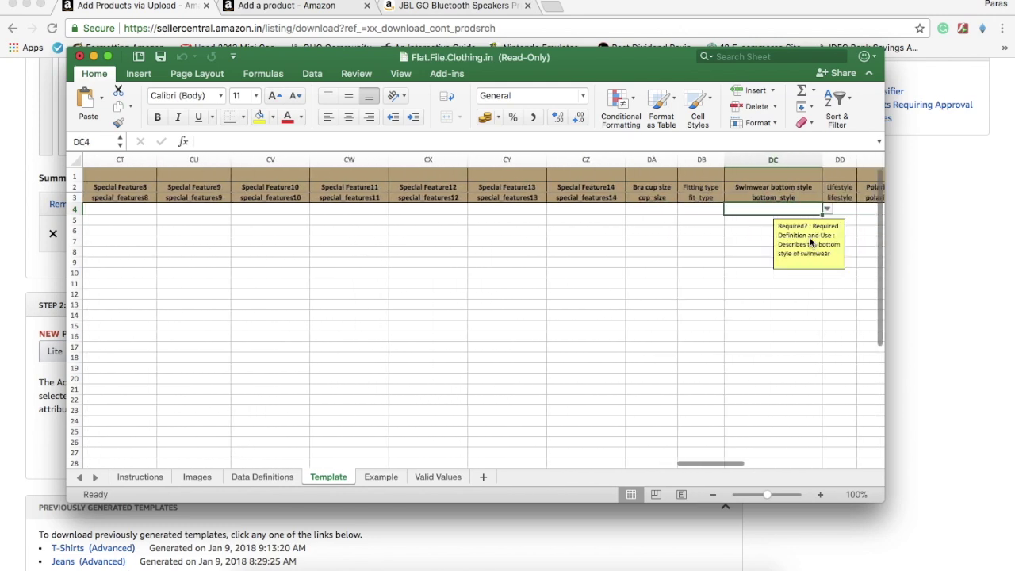
key("Right")
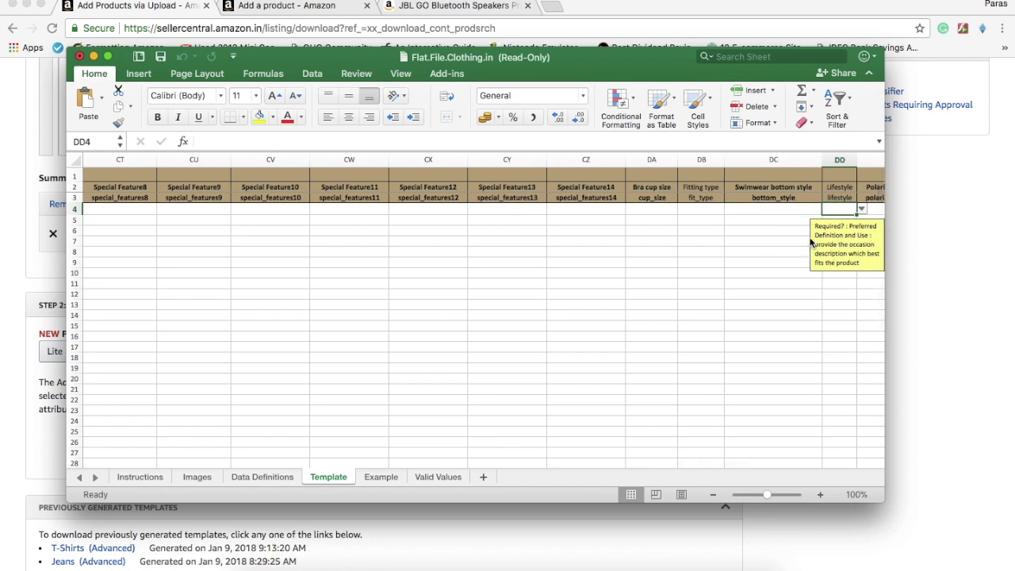
key("Left")
key("Left")
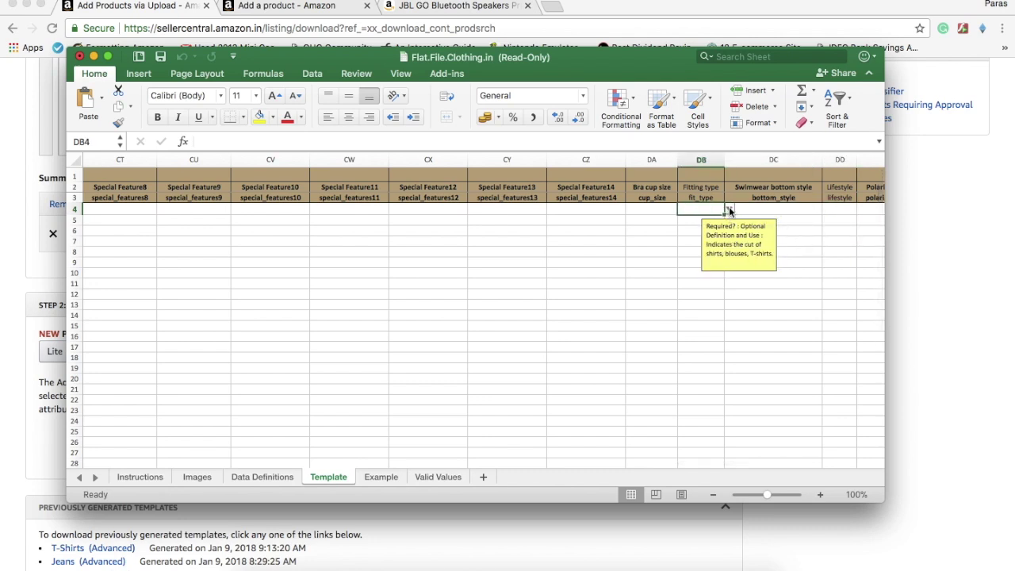
left_click(729, 208)
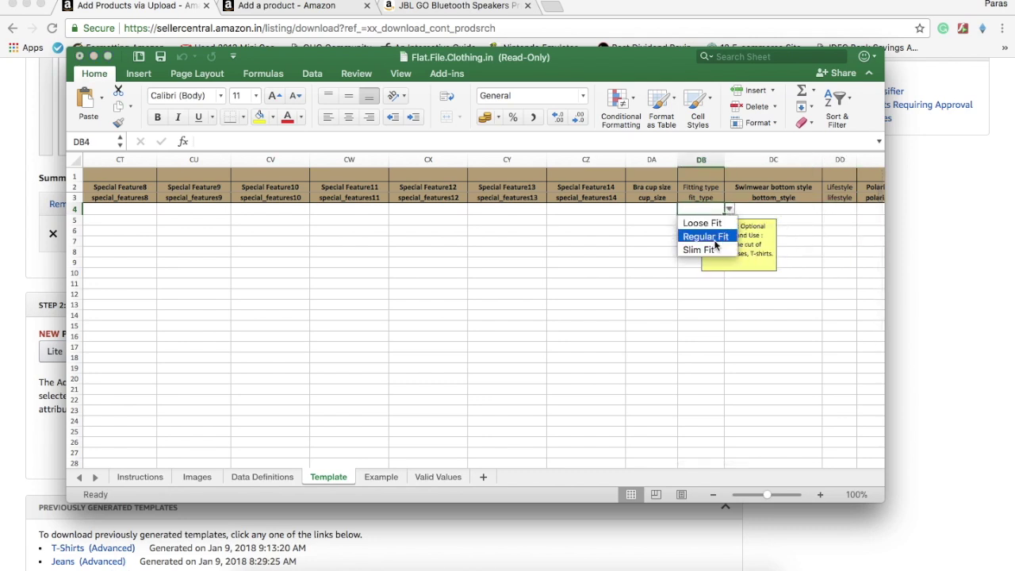
left_click(712, 237)
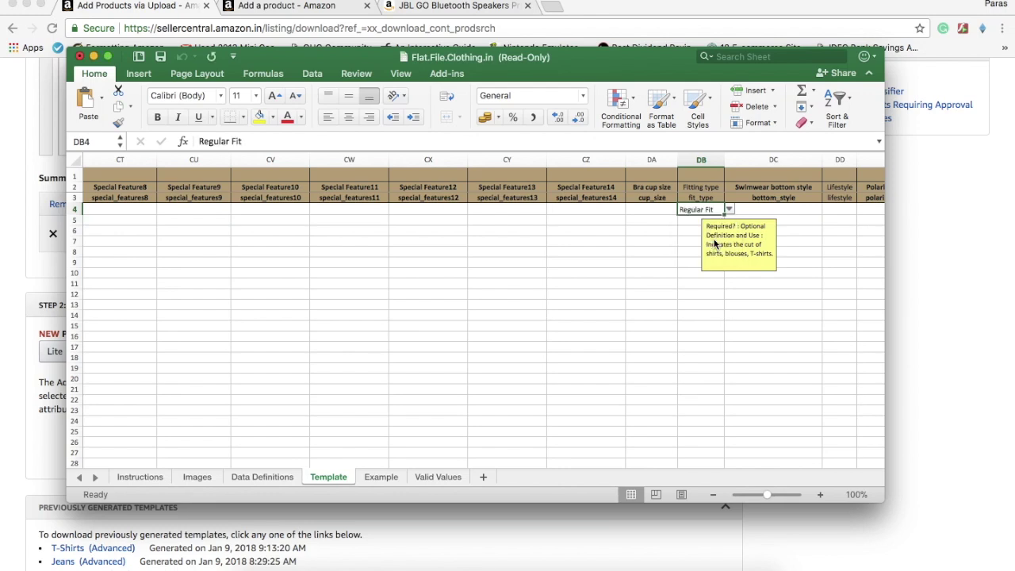
left_click(723, 213)
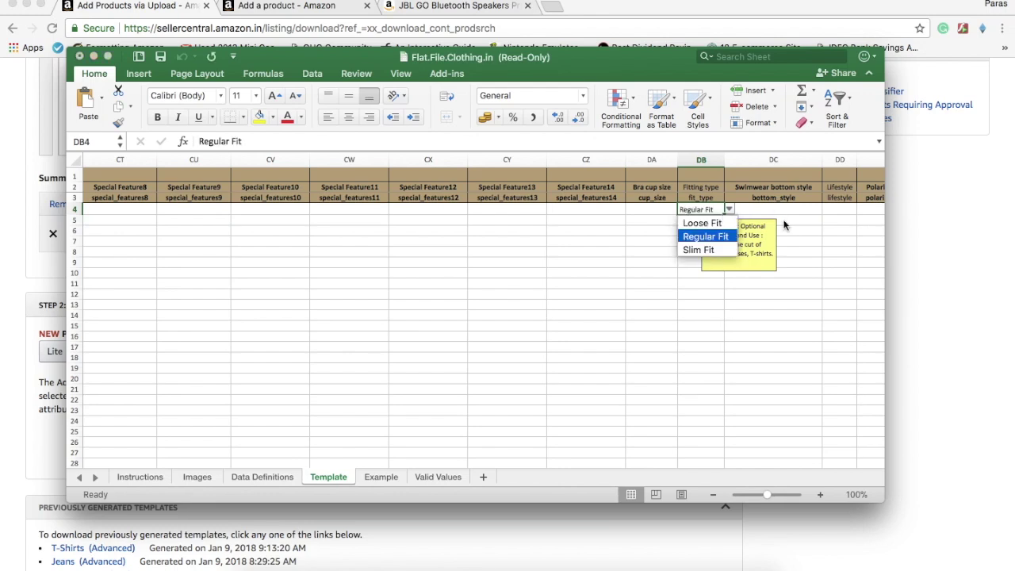
left_click(733, 210)
left_click_drag(723, 214, 723, 232)
left_click(784, 210)
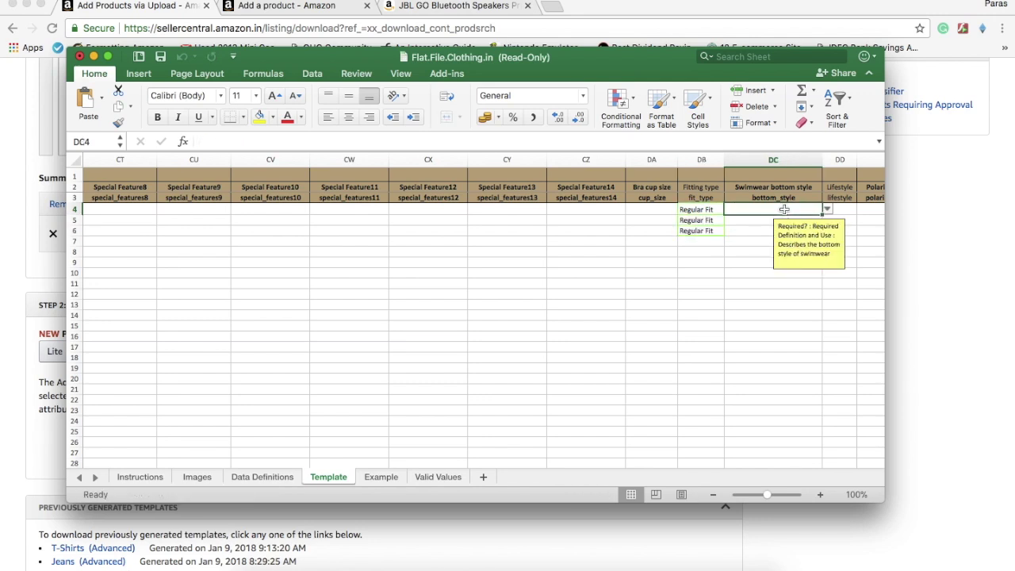
Review the eyewear columns from Lens Material Type to Fitting type, returning to Product Sub-type
key("Right")
key("Right")
key("Right")
key("Right")
key("Right")
key("Right")
key("Right")
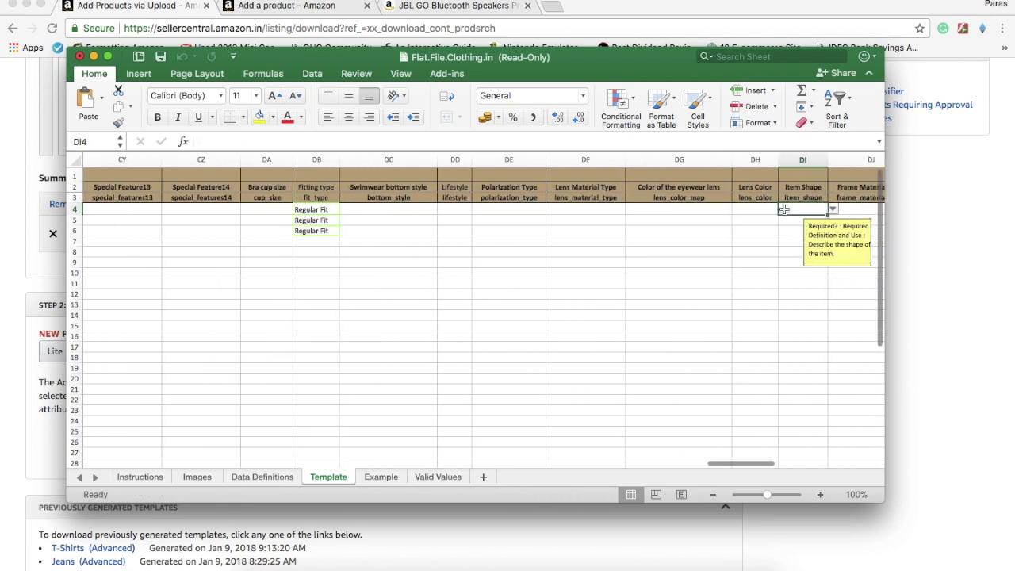
key("Right")
key("Right")
key("Right")
key("Right")
key("Right")
key("Right")
key("Right")
key("Right")
key("Right")
key("Right")
key("Right")
key("Right")
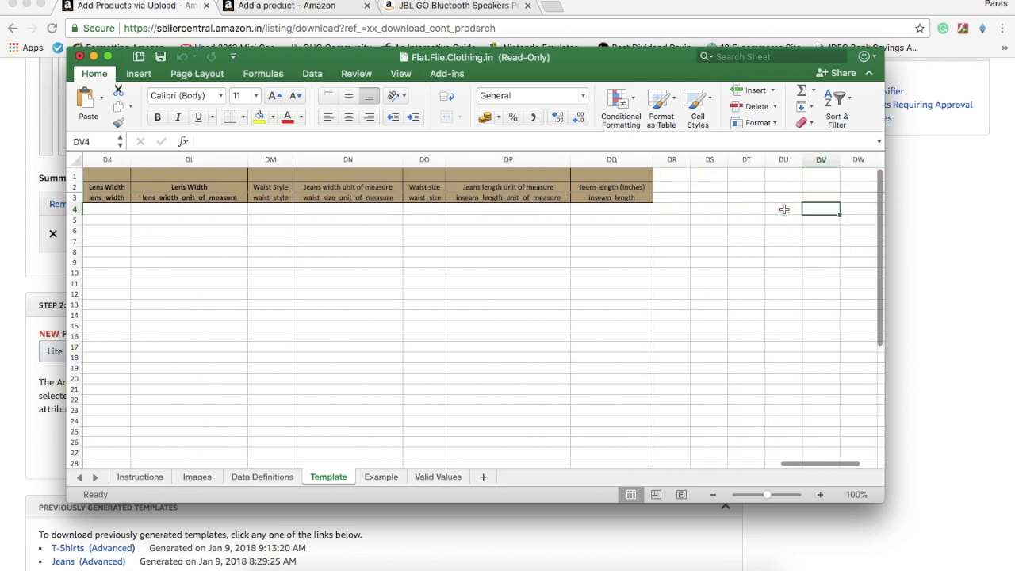
key("Left")
key("Left")
key("Left")
key("Left")
key("Left")
key("Left")
key("Left")
key("Left")
key("Left")
key("Left")
key("Left")
key("Left")
key("Left")
key("Left")
key("Left")
key("Left")
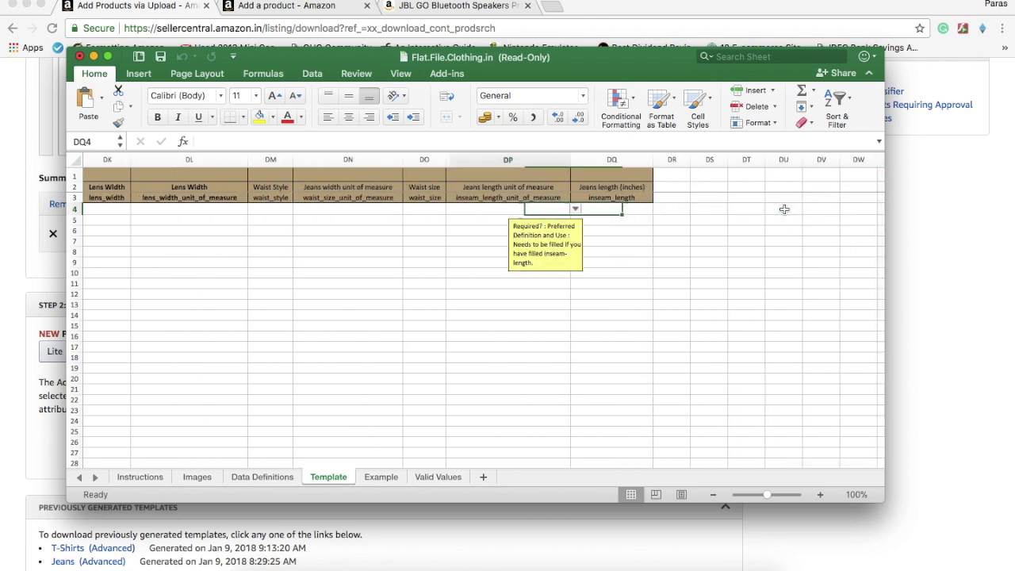
key("Right")
key("Left")
key("Left")
key("Left")
key("Left")
key("Left")
key("Left")
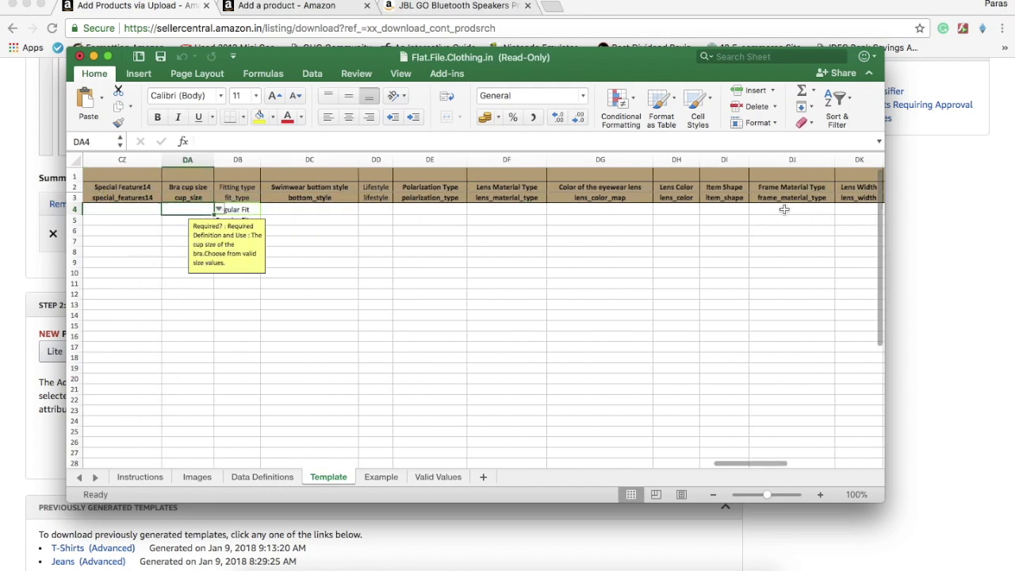
key("Right")
key("Left")
key("Left")
key("Left")
key("Left")
key("Left")
key("Left")
key("Left")
key("Left")
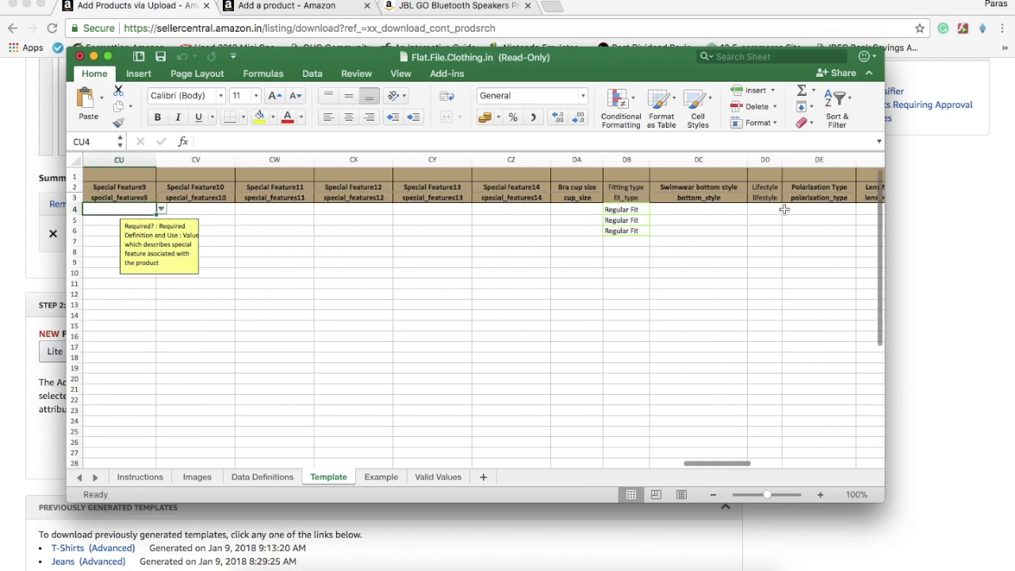
key("Left")
key("Left")
key("Left")
key("Left")
key("Left")
key("Left")
key("Left")
key("Left")
key("Left")
key("Left")
key("Left")
key("Left")
key("Left")
key("Left")
key("Left")
key("Left")
key("Left")
key("Left")
key("Left")
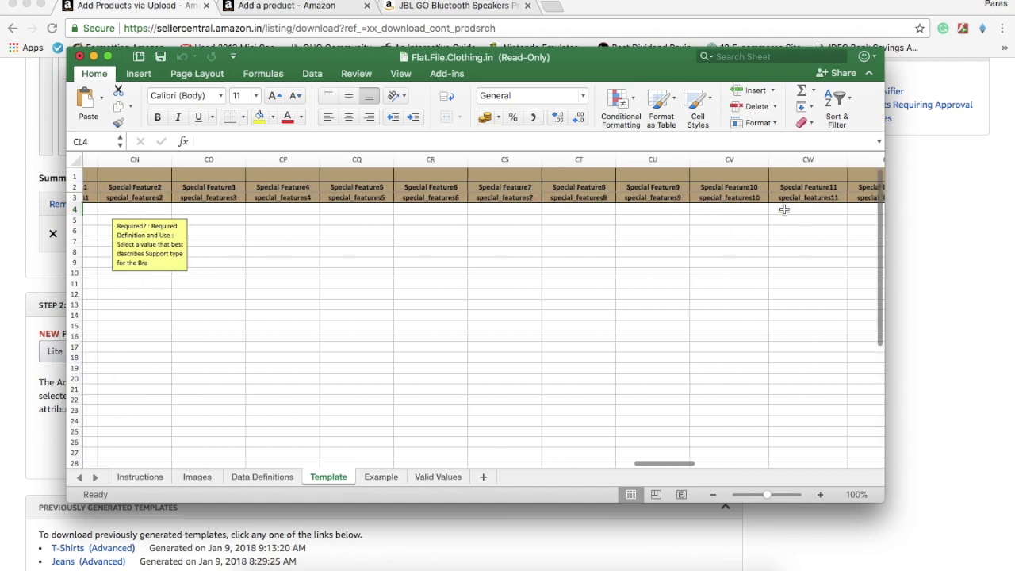
key("Left")
key("Left")
key("Left")
key("Left")
key("Left")
key("Left")
key("Left")
key("Left")
key("Left")
key("Left")
key("Left")
key("Left")
key("Left")
key("Left")
key("Left")
key("Left")
key("Left")
key("Left")
key("Left")
key("Left")
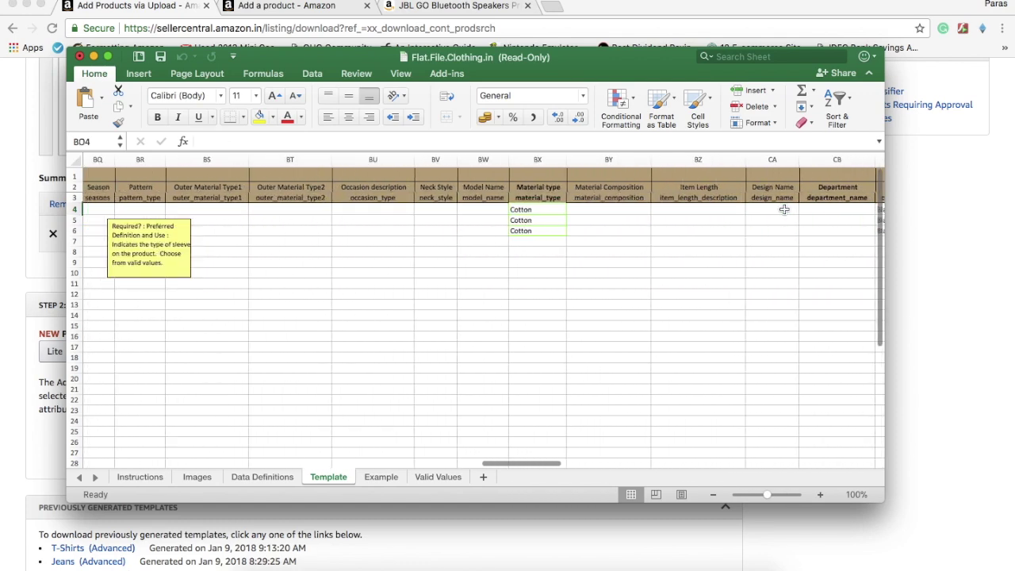
key("Left")
key("Left")
key("Left")
key("Left")
key("Left")
key("Left")
key("Left")
key("Left")
key("Left")
key("Left")
key("Left")
key("Left")
key("Left")
key("Left")
key("Left")
key("Left")
key("Left")
key("Left")
key("Left")
key("Left")
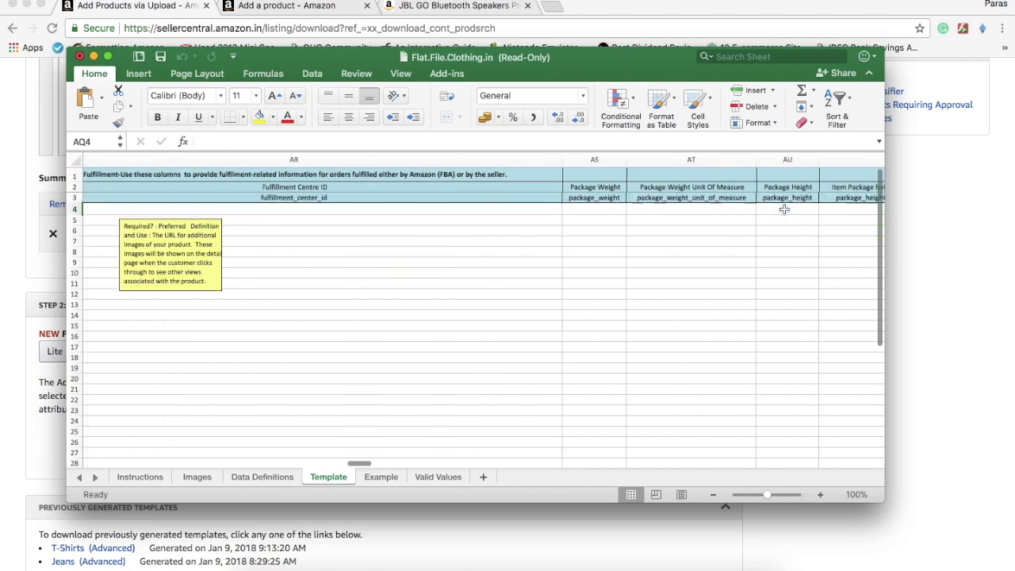
key("Left")
key("Left")
key("Left")
key("Left")
key("Left")
key("Left")
key("Left")
key("Left")
key("Left")
key("Left")
key("Left")
key("Left")
key("Left")
key("Left")
key("Left")
key("Left")
key("Left")
key("Left")
key("Left")
key("Left")
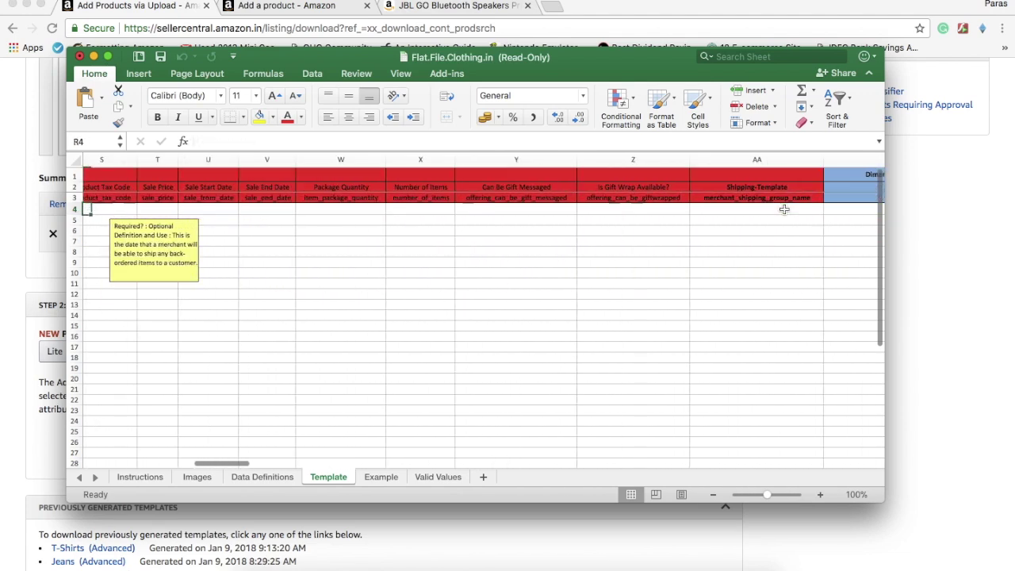
key("Left")
key("Left")
key("Left")
key("Left")
key("Left")
key("Left")
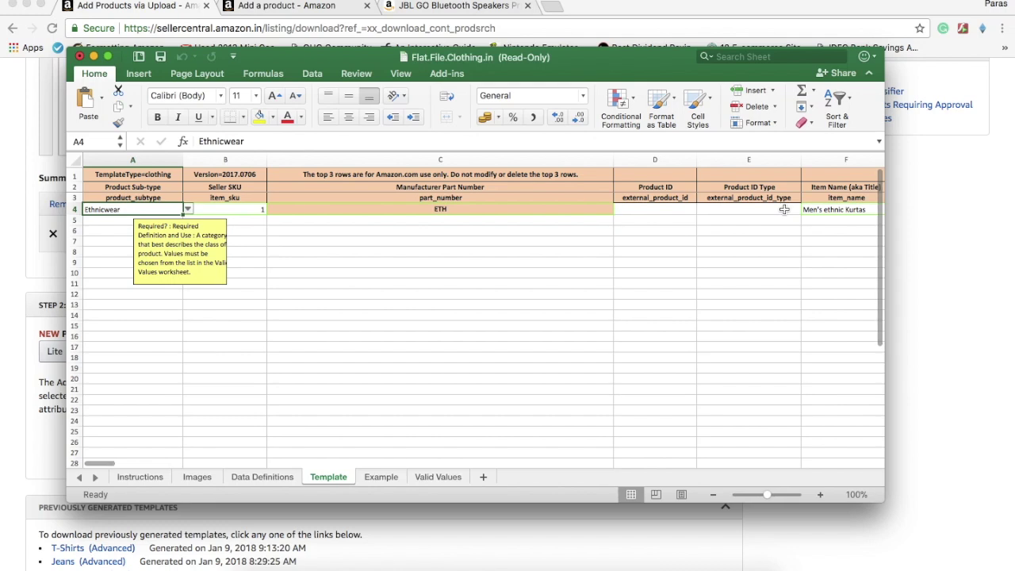
Check the Seller SKU through package weight columns, then minimize the Excel workbook
key("Right")
key("Left")
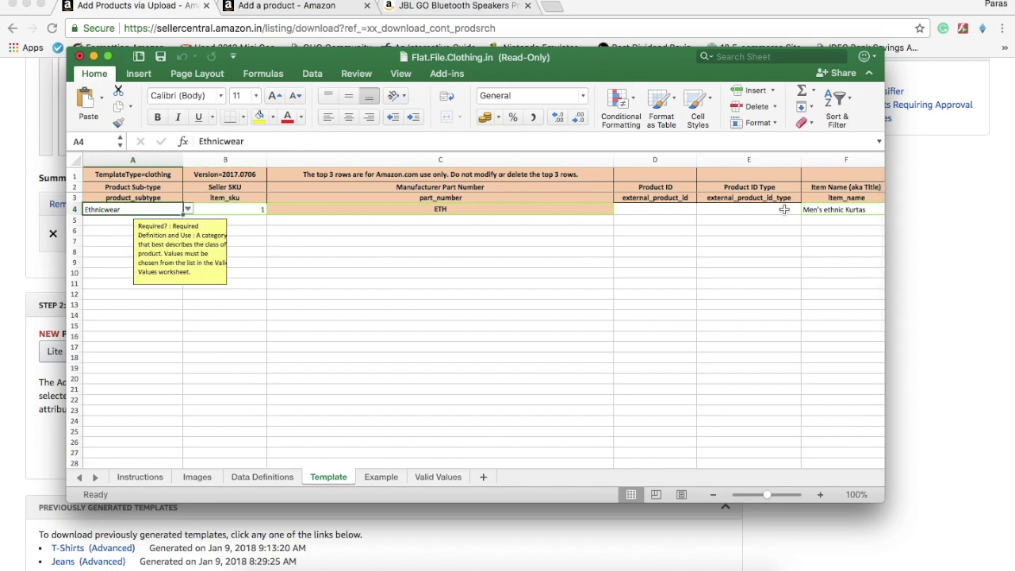
key("Right")
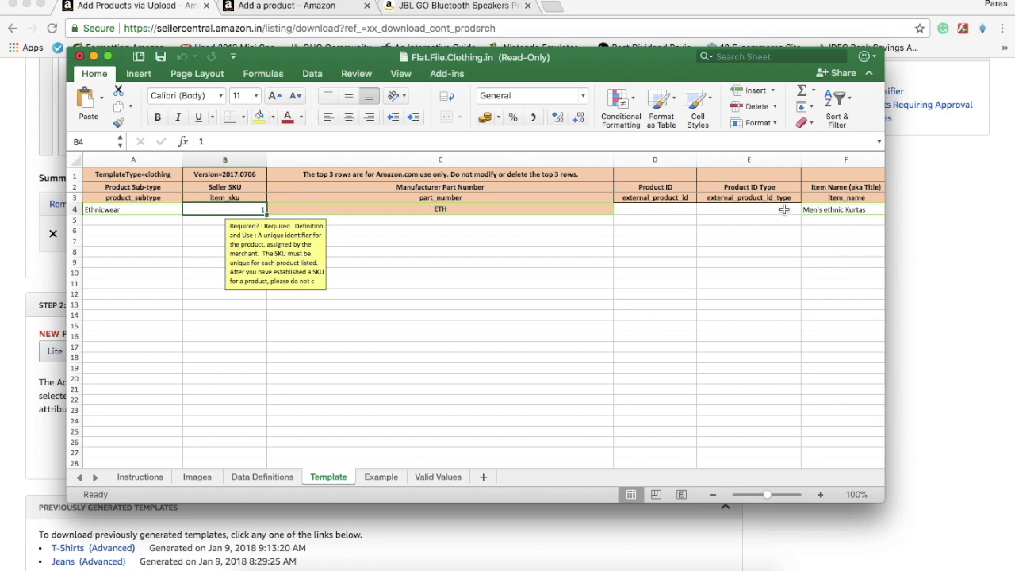
key("Right")
key("Right")
key("Right")
key("Right")
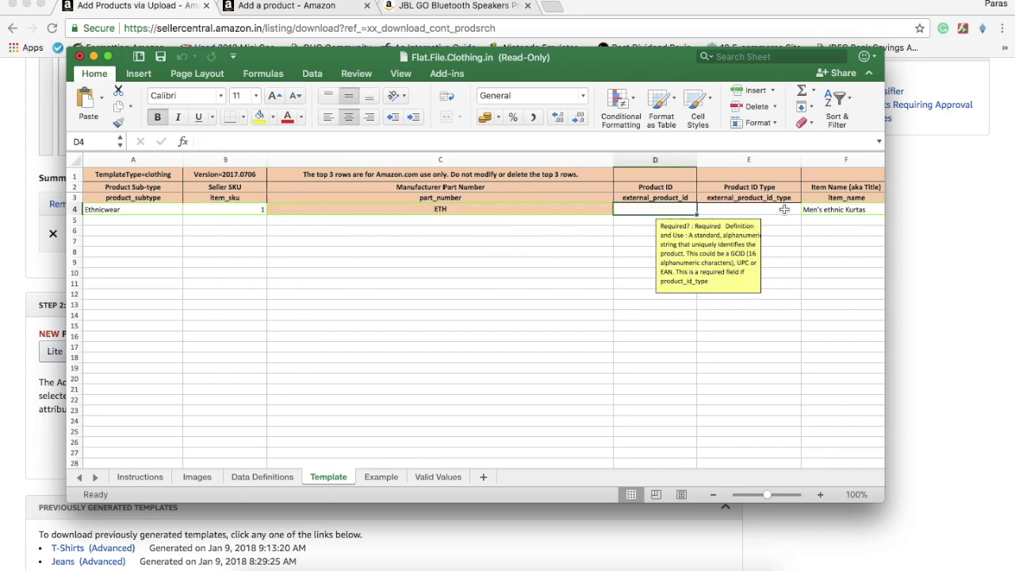
key("Right")
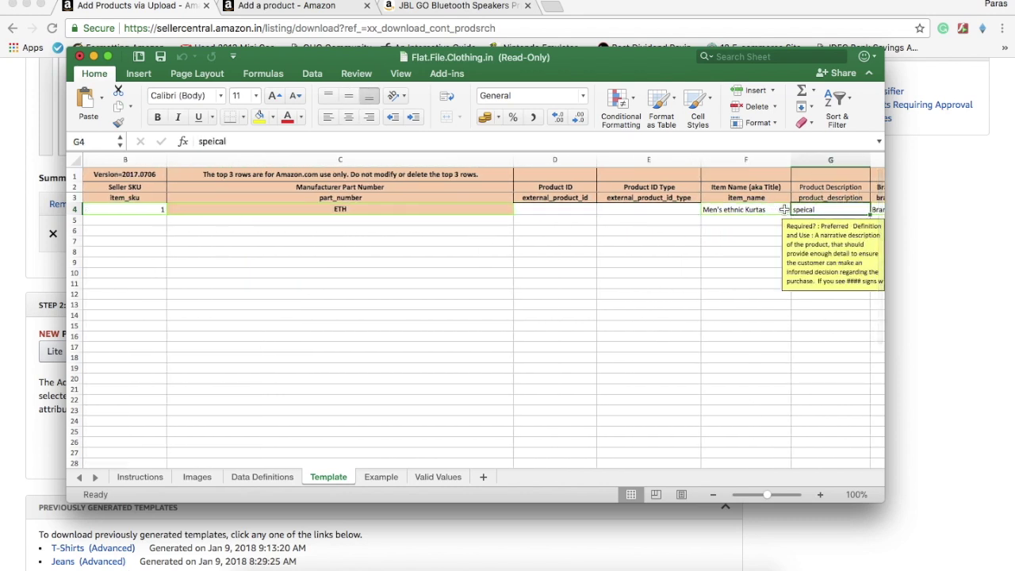
key("Right")
key("Right")
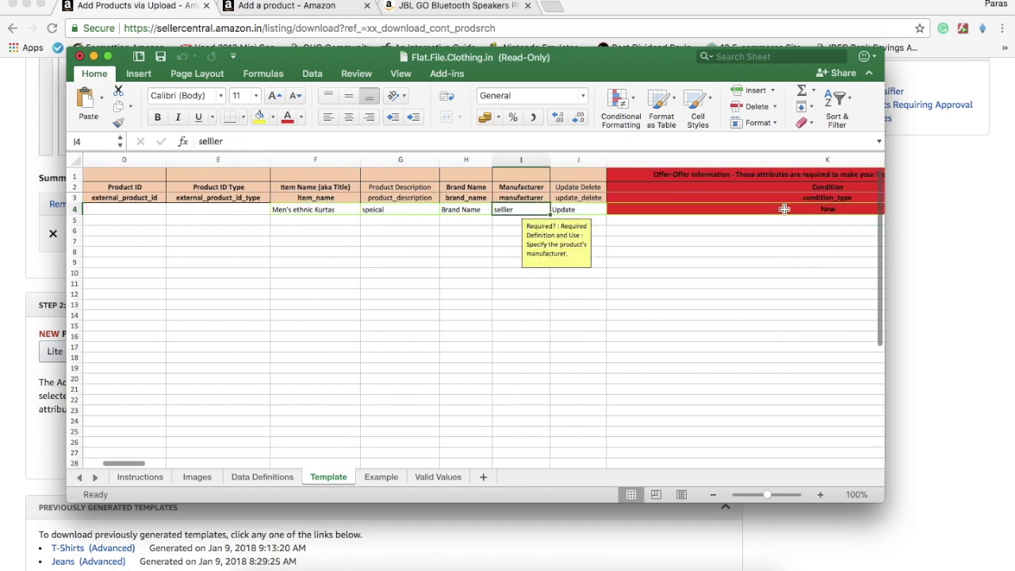
key("Right")
key("Left")
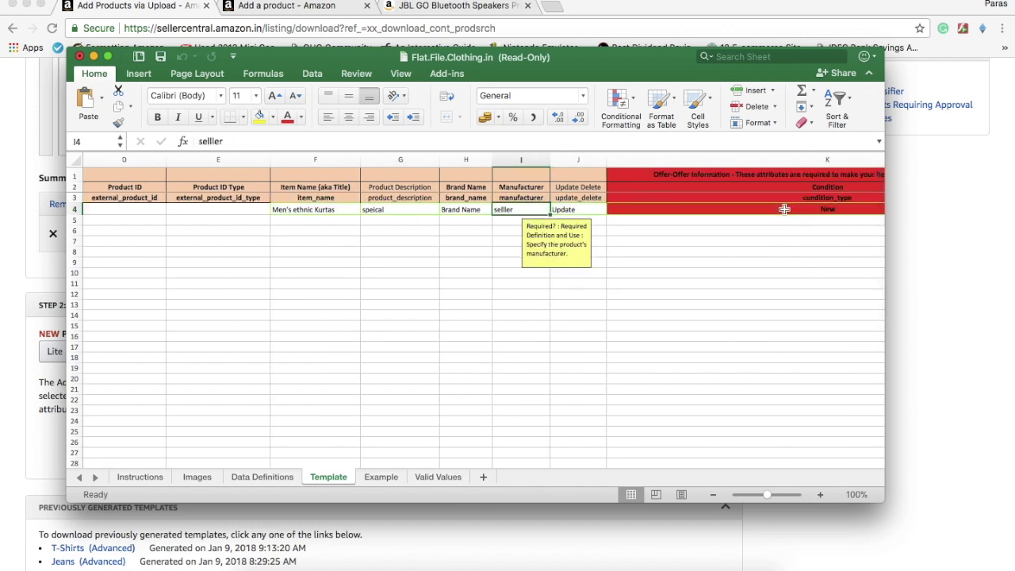
key("Right")
key("Right")
key("Right")
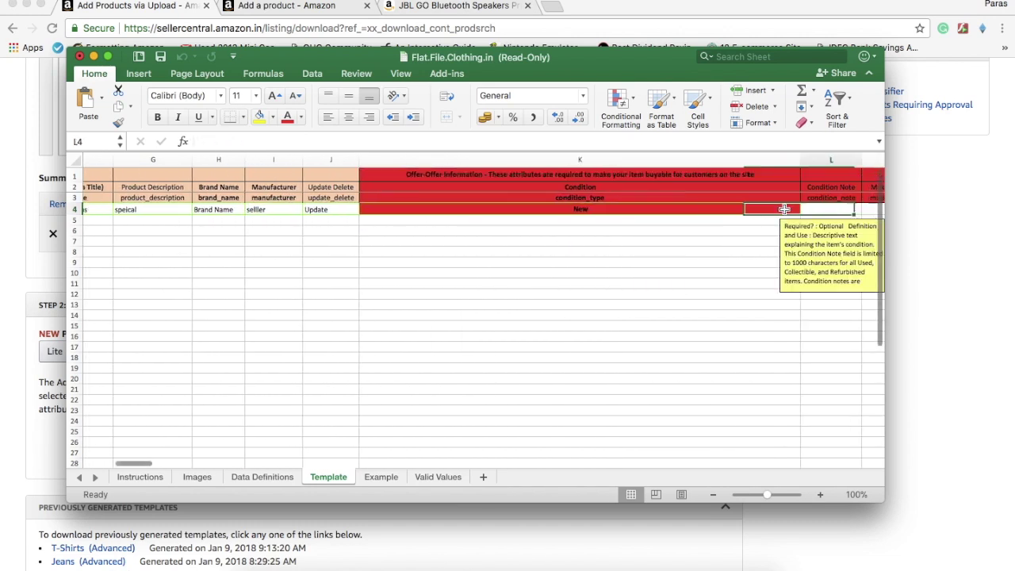
key("Right")
key("Right")
key("Right")
key("Right")
key("Right")
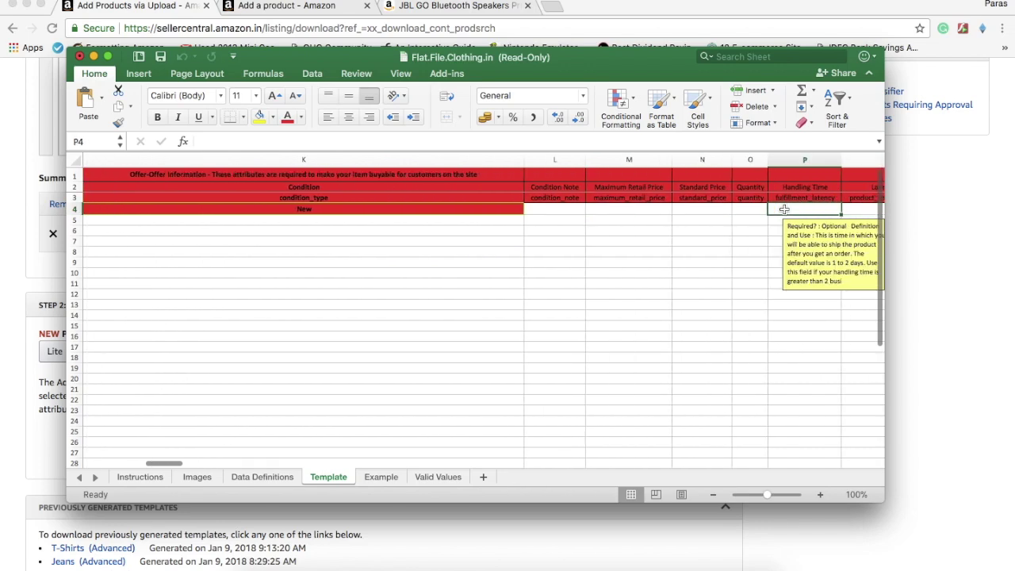
key("Right")
key("Right")
key("Right")
key("Right")
key("Right")
key("Right")
key("Right")
key("Right")
key("Right")
key("Right")
key("Right")
key("Right")
key("Right")
key("Right")
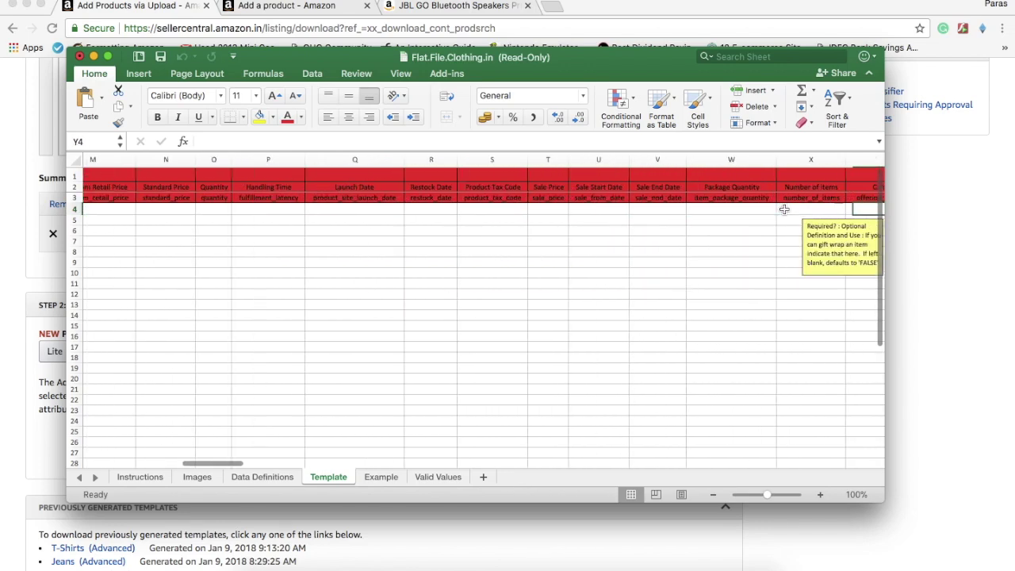
key("Right")
key("Right")
key("Right")
key("Right")
key("Right")
key("Right")
key("Right")
key("Right")
key("Right")
key("Right")
key("Right")
key("Right")
key("Right")
key("Right")
key("Right")
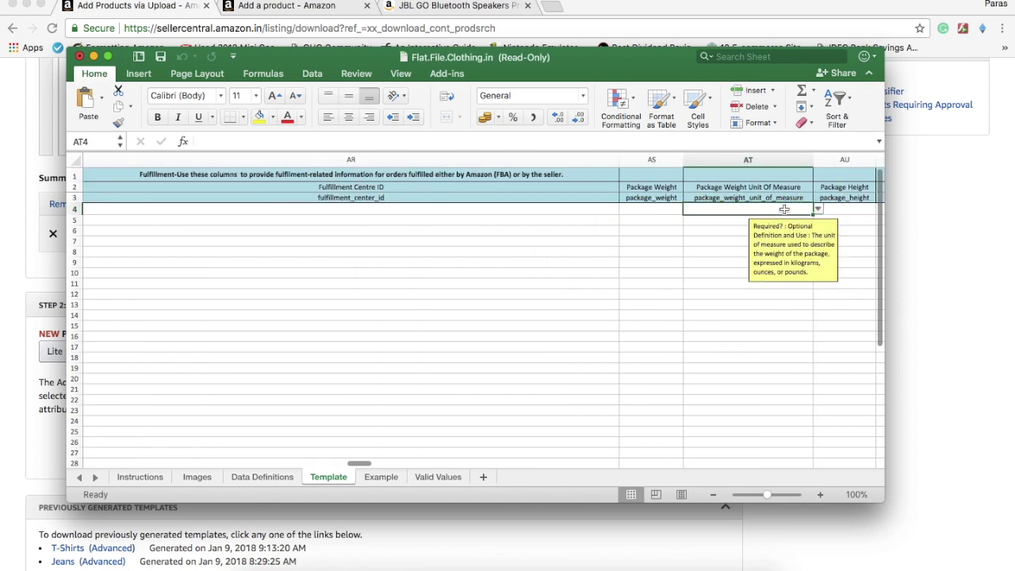
left_click(93, 57)
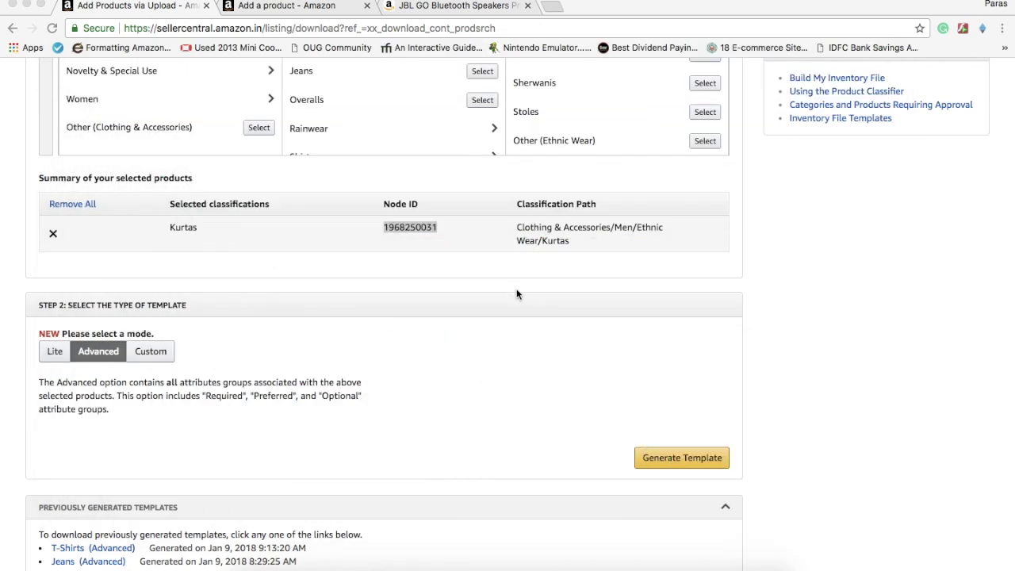
Reload the Add Products via Upload page and bring up the Upload your Inventory File section
scroll(517, 295, "up", 10)
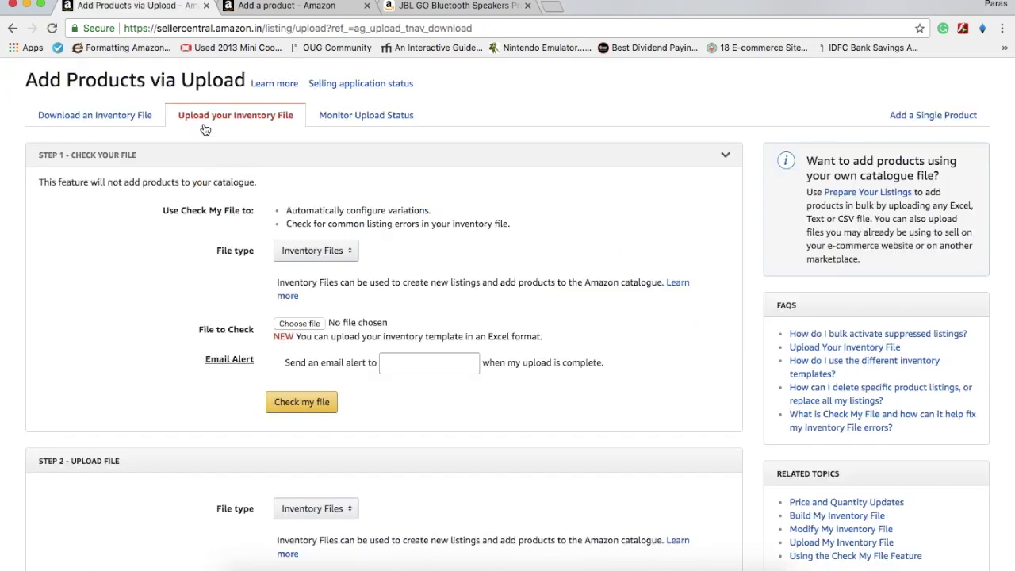
scroll(160, 95, "up", 2)
mouse_move(142, 107)
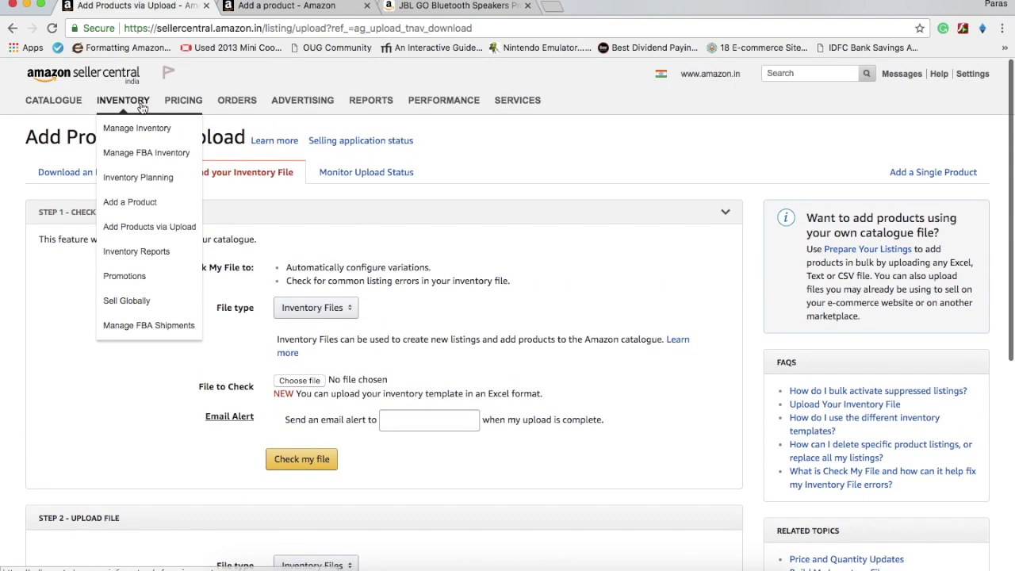
left_click(139, 229)
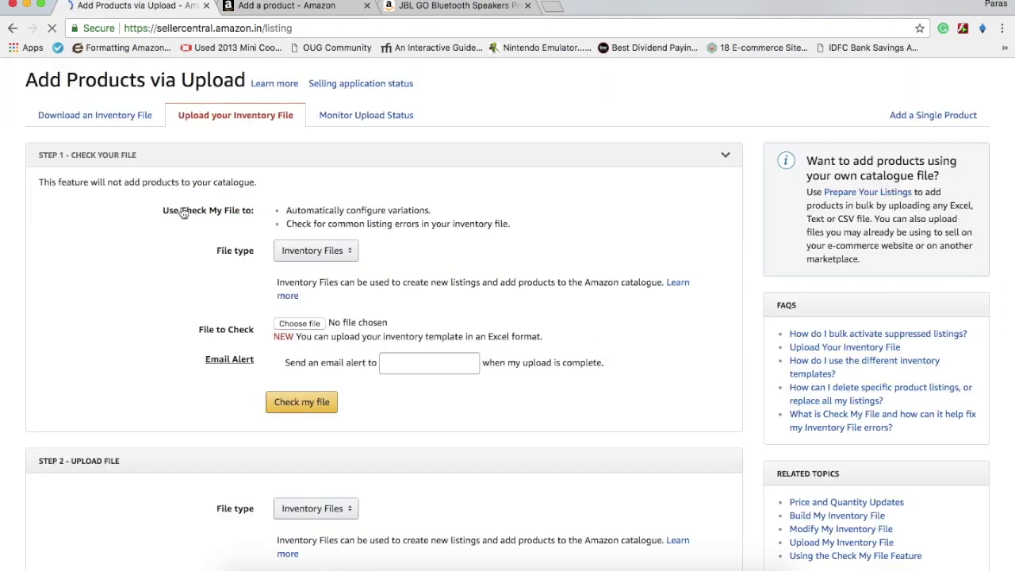
scroll(405, 222, "down", 1)
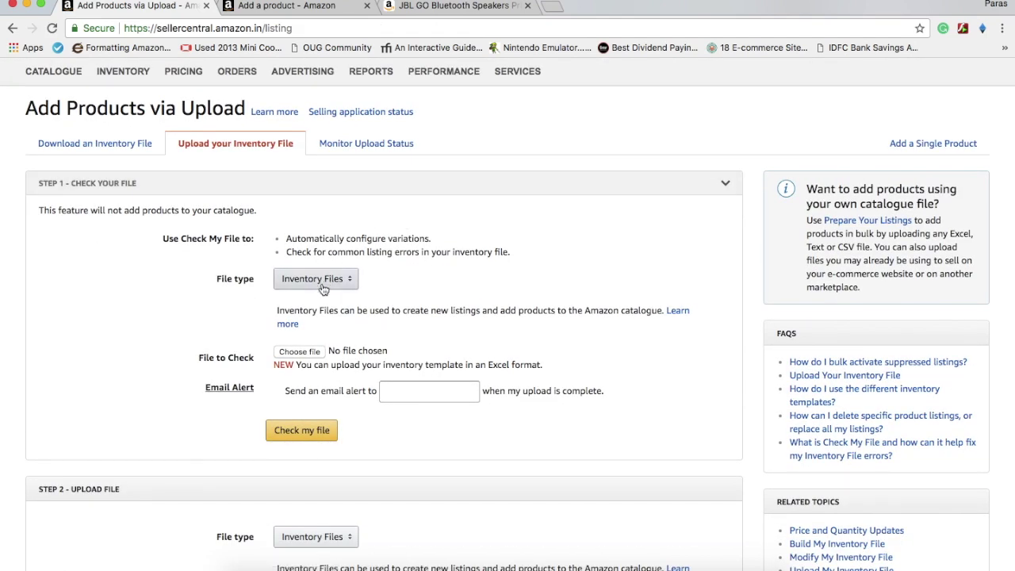
Attach Flat.File.Clothing.in.xlsm, fill in the saved alert e-mail address, and submit it for checking
left_click(300, 351)
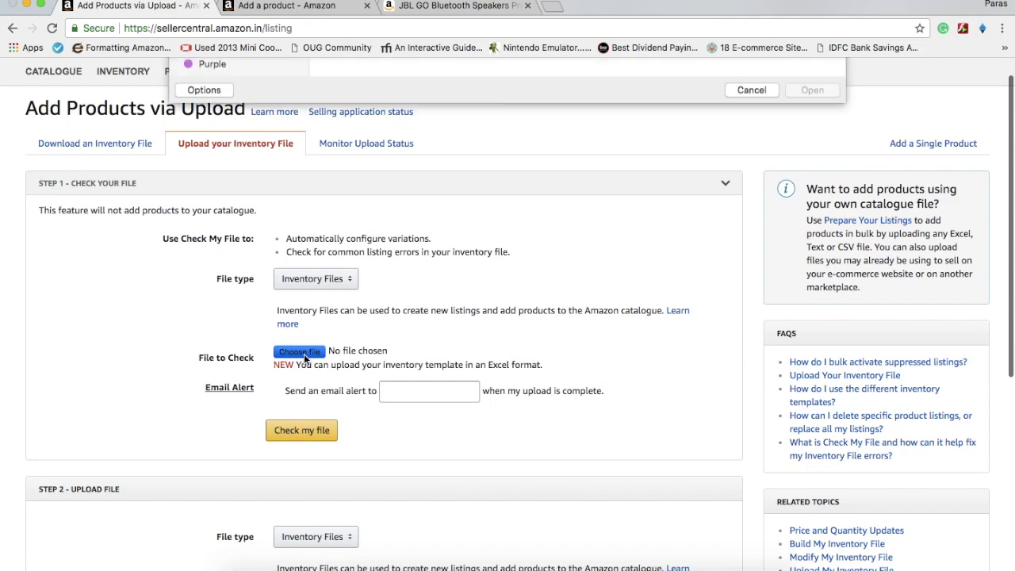
left_click(363, 147)
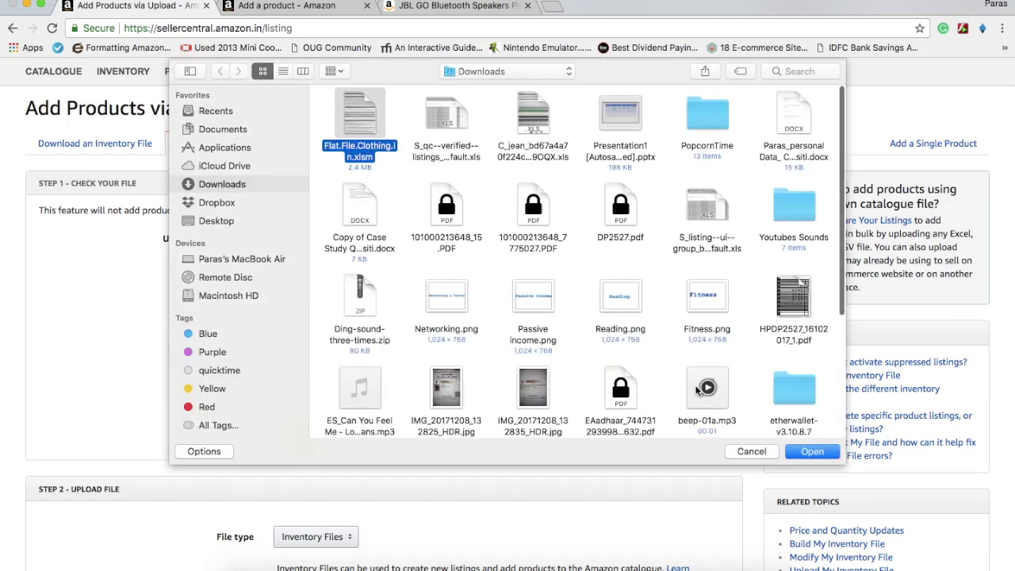
left_click(801, 450)
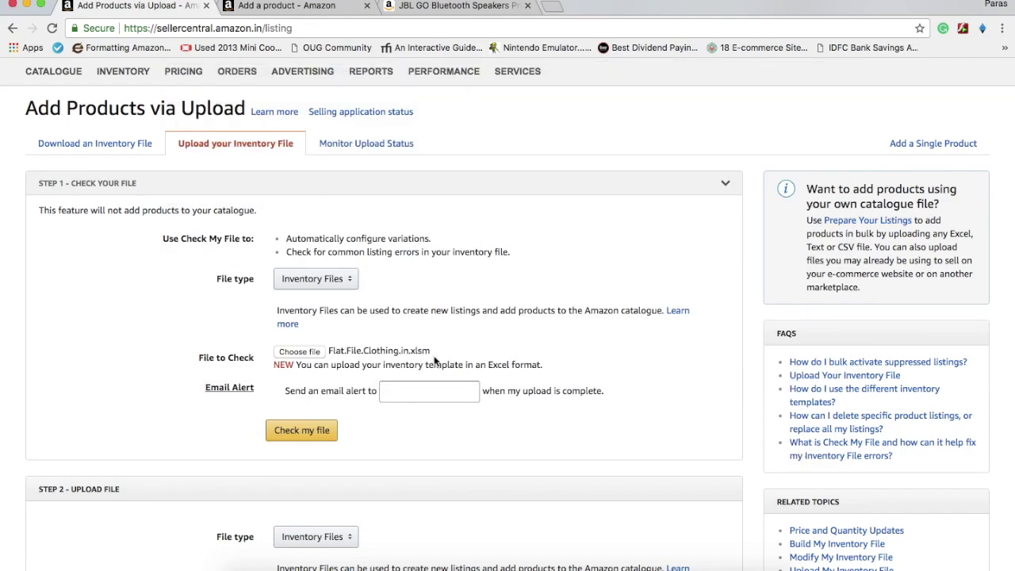
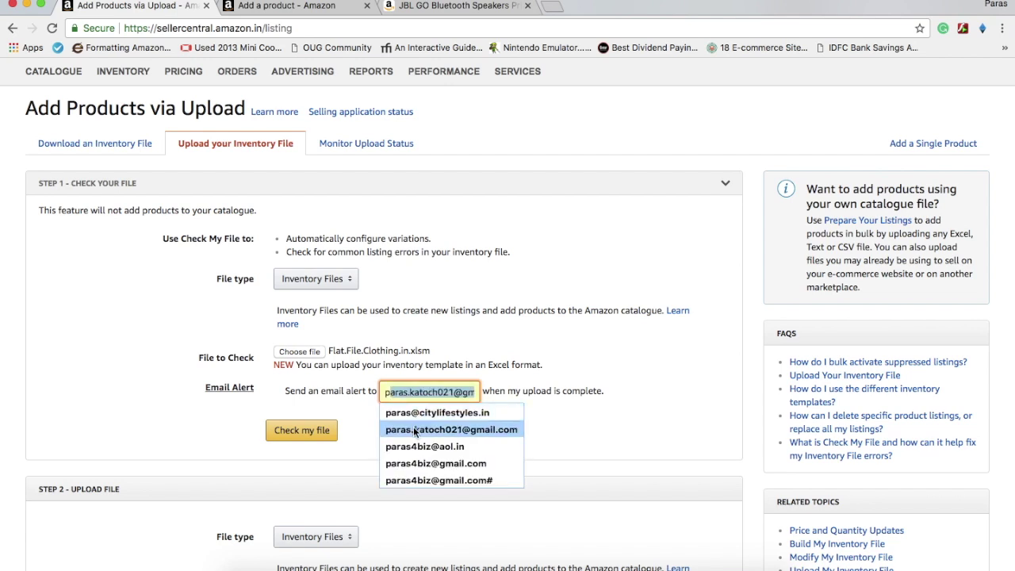
left_click(418, 429)
left_click(321, 430)
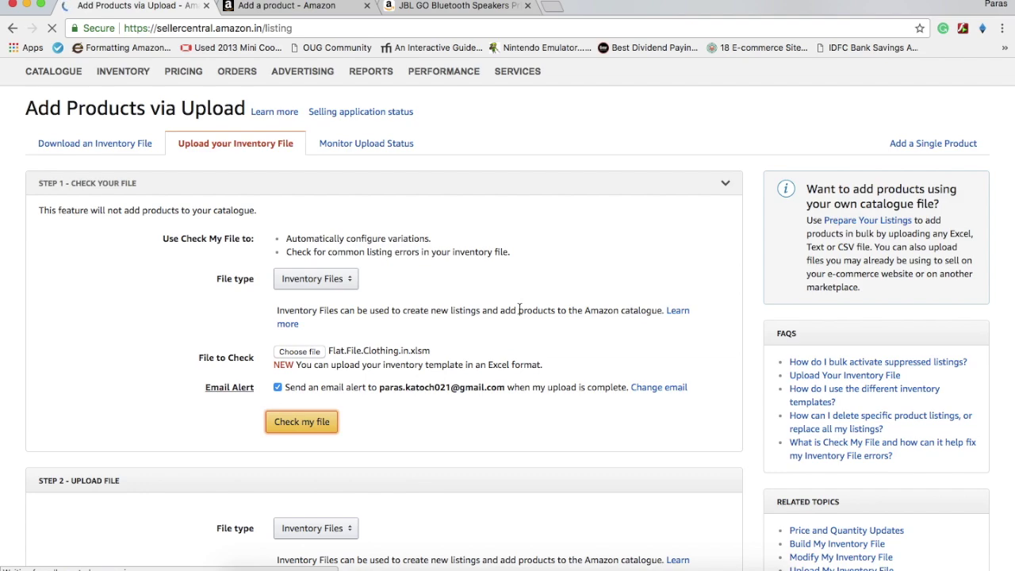
Scroll through the Monitor Upload Status batch table to check the recent inventory uploads
scroll(520, 310, "down", 3)
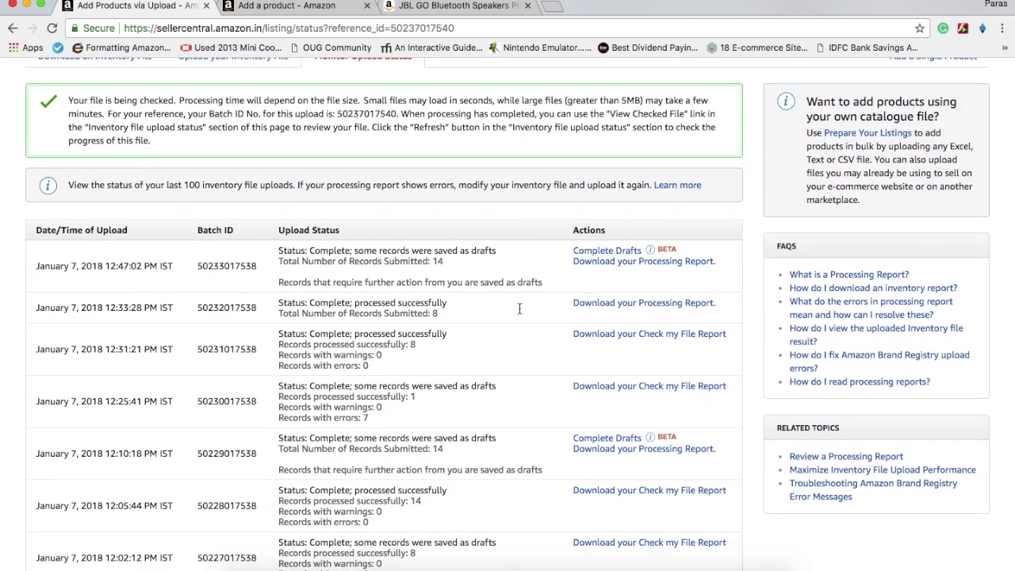
scroll(519, 309, "up", 3)
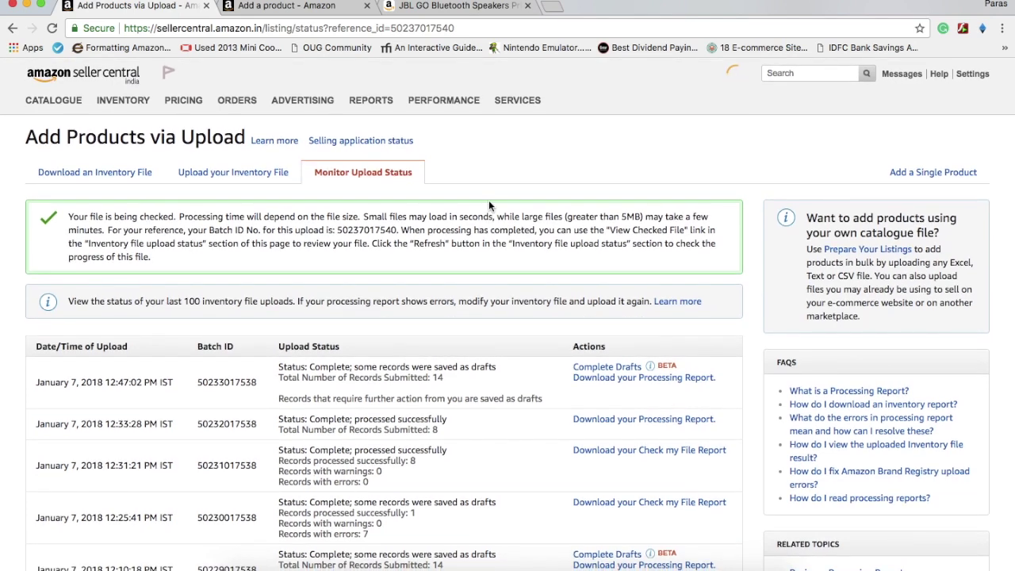
scroll(501, 148, "down", 3)
scroll(500, 149, "up", 3)
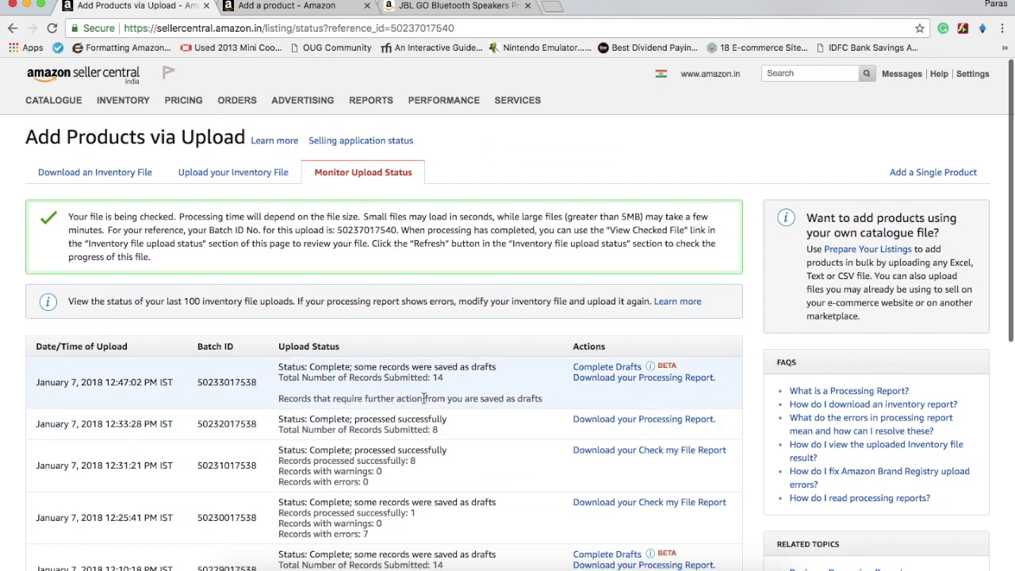
scroll(421, 429, "down", 10)
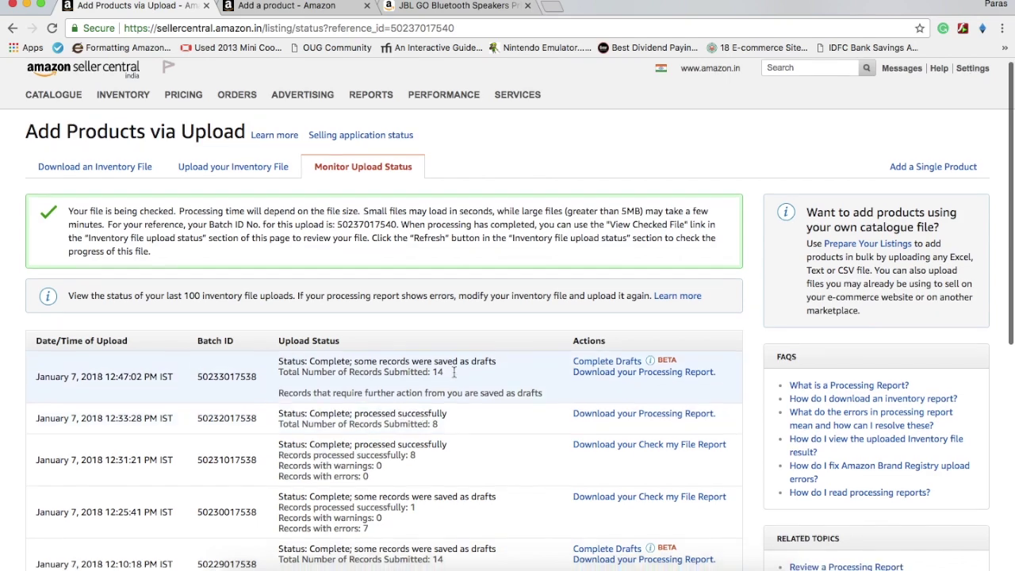
scroll(454, 372, "up", 3)
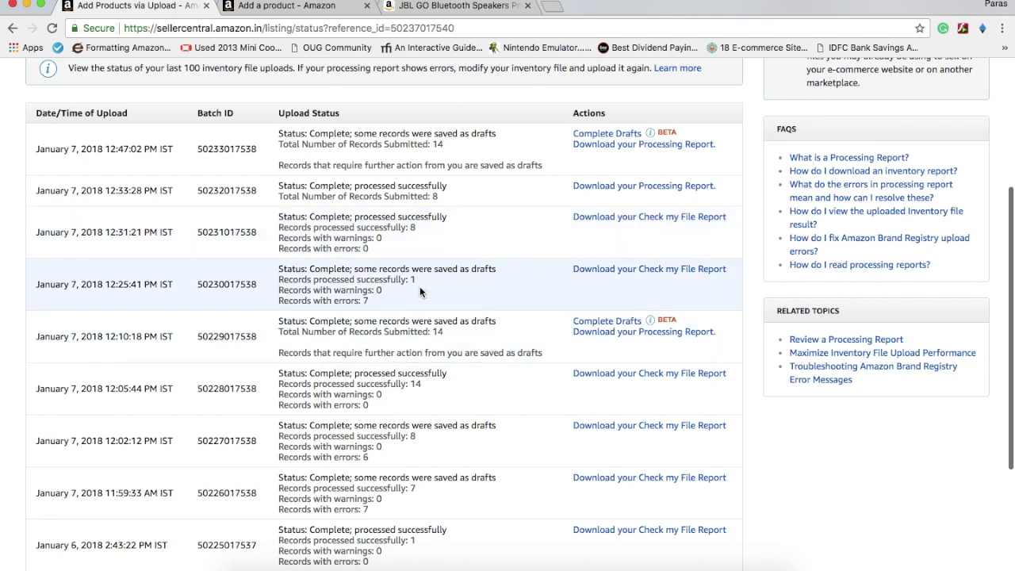
scroll(423, 250, "up", 5)
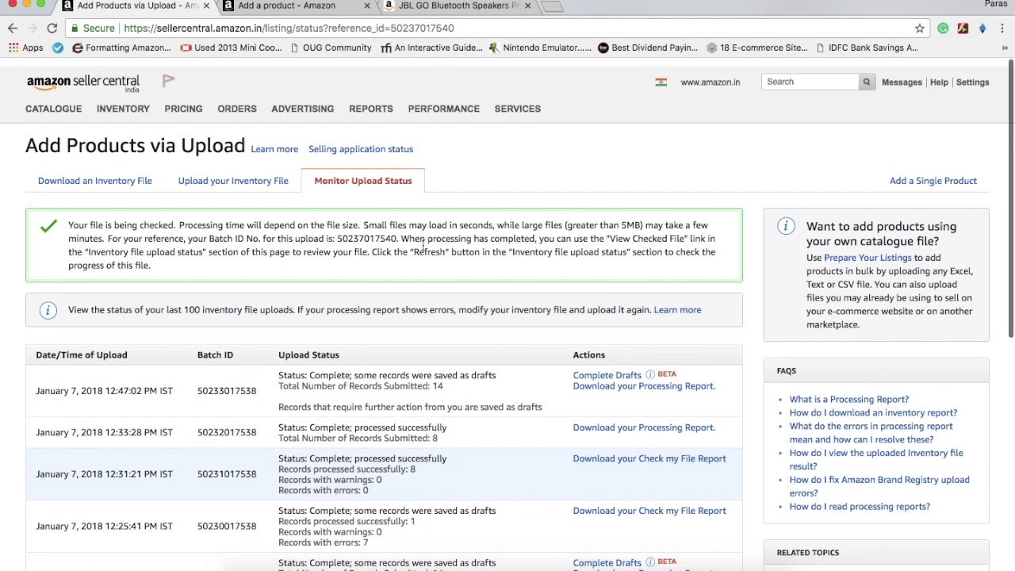
mouse_move(123, 100)
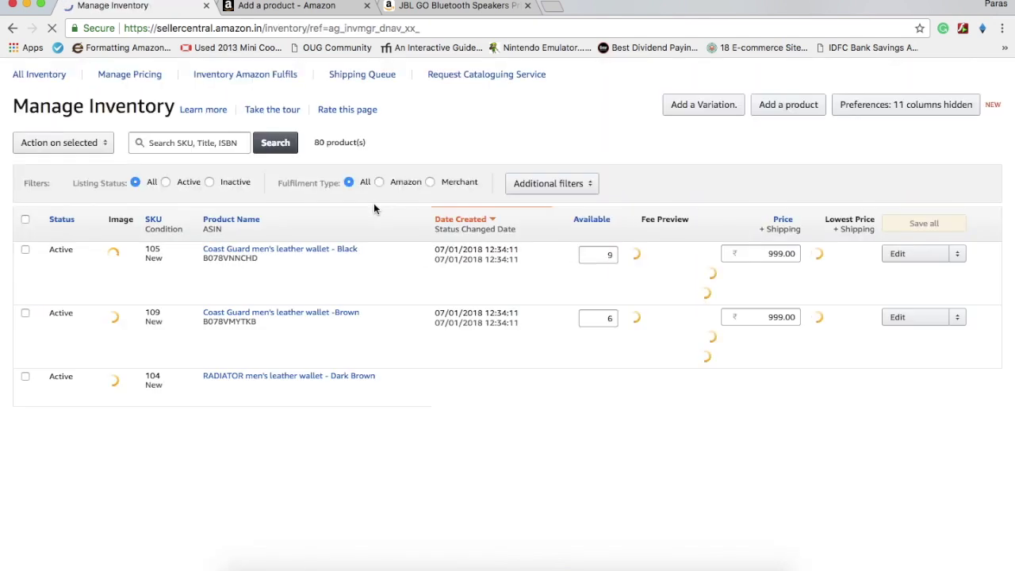
Open the Amazon.in page for SKU 107, Coast Guard men's leather wallet -Brown, from the inventory list
scroll(308, 459, "down", 2)
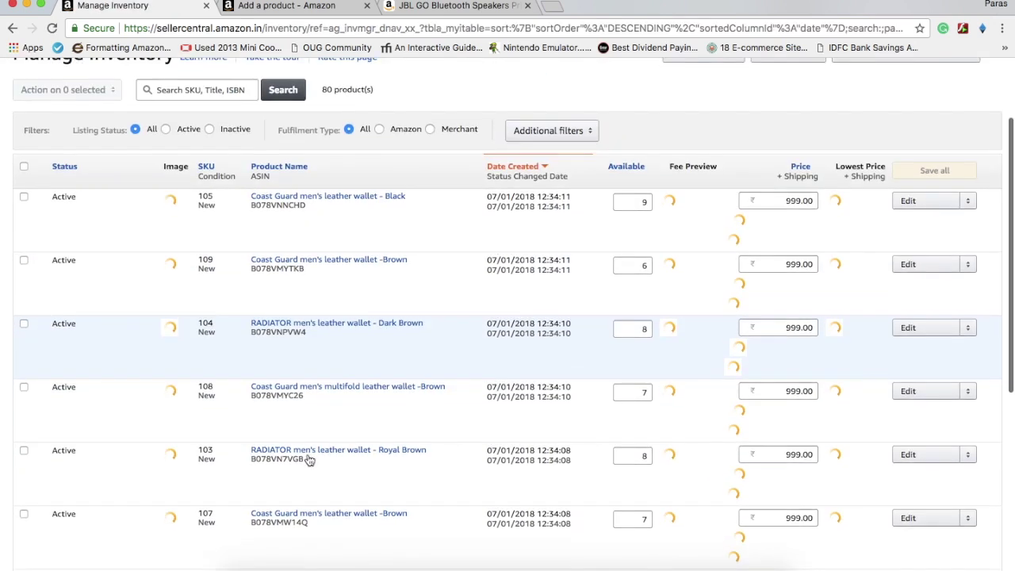
scroll(308, 458, "down", 5)
scroll(314, 444, "up", 2)
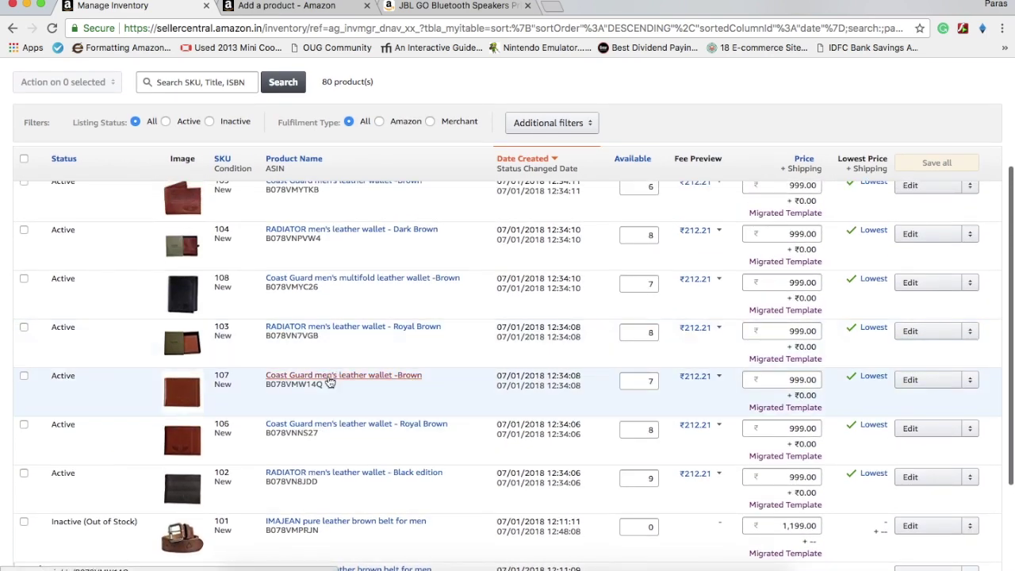
left_click(316, 388)
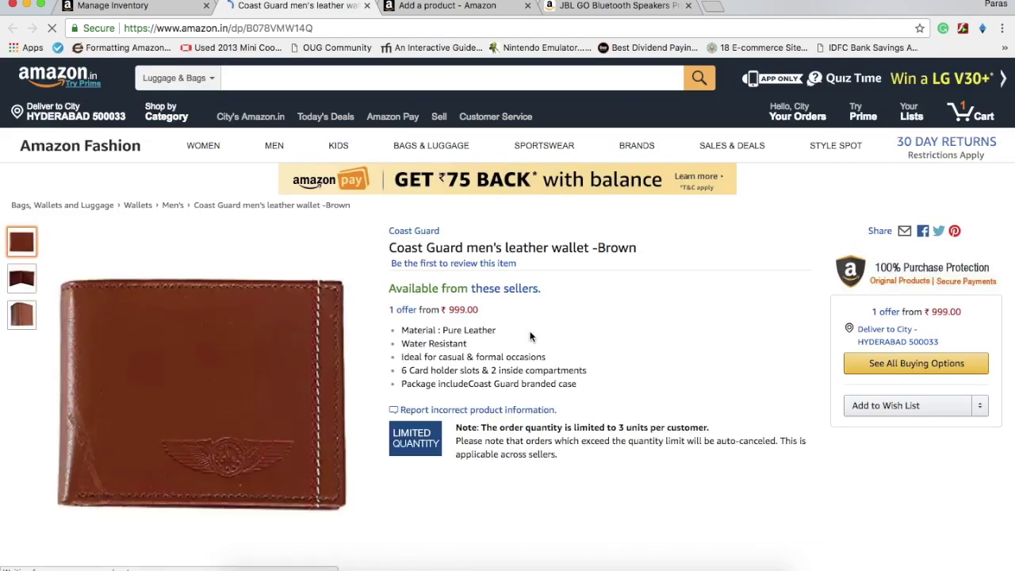
scroll(448, 357, "down", 1)
scroll(447, 361, "down", 4)
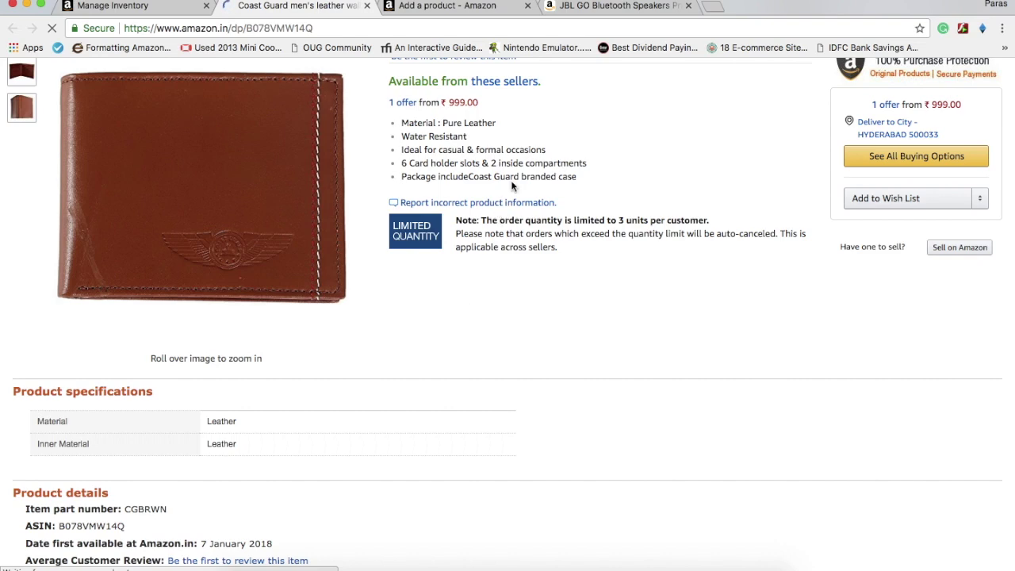
scroll(398, 159, "up", 2)
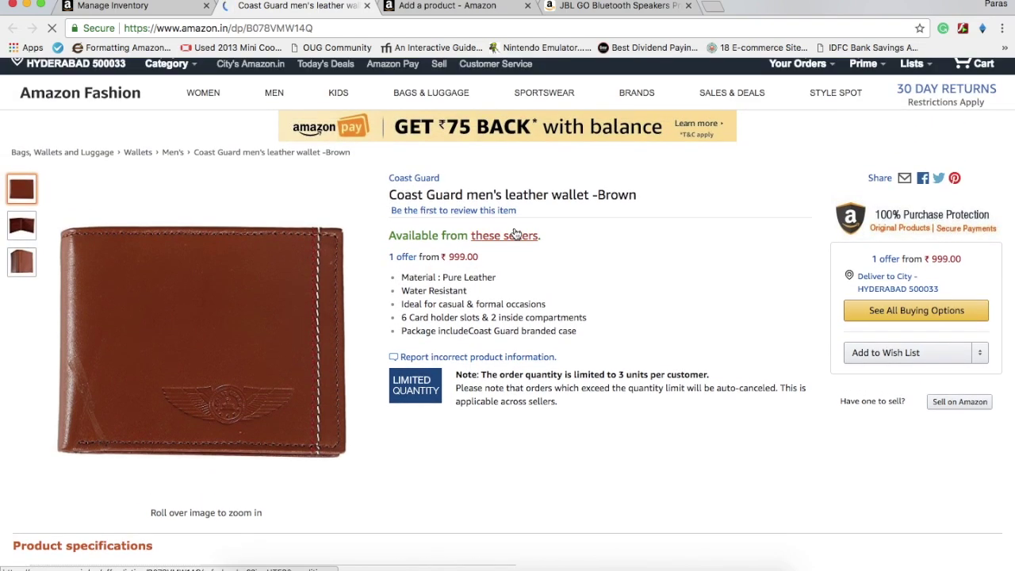
scroll(539, 317, "down", 4)
scroll(560, 339, "down", 10)
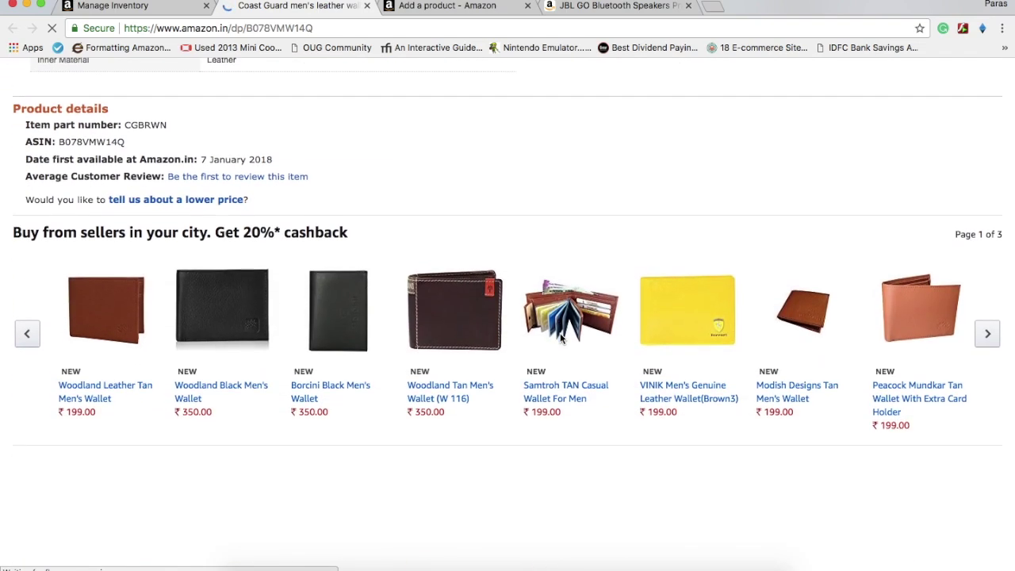
scroll(562, 339, "down", 5)
scroll(560, 340, "up", 15)
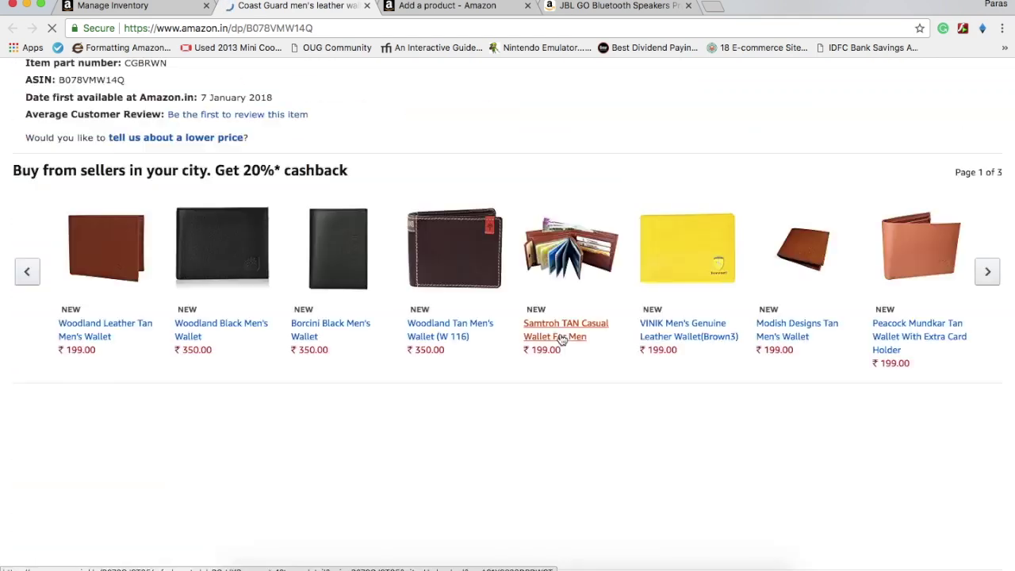
scroll(560, 334, "up", 2)
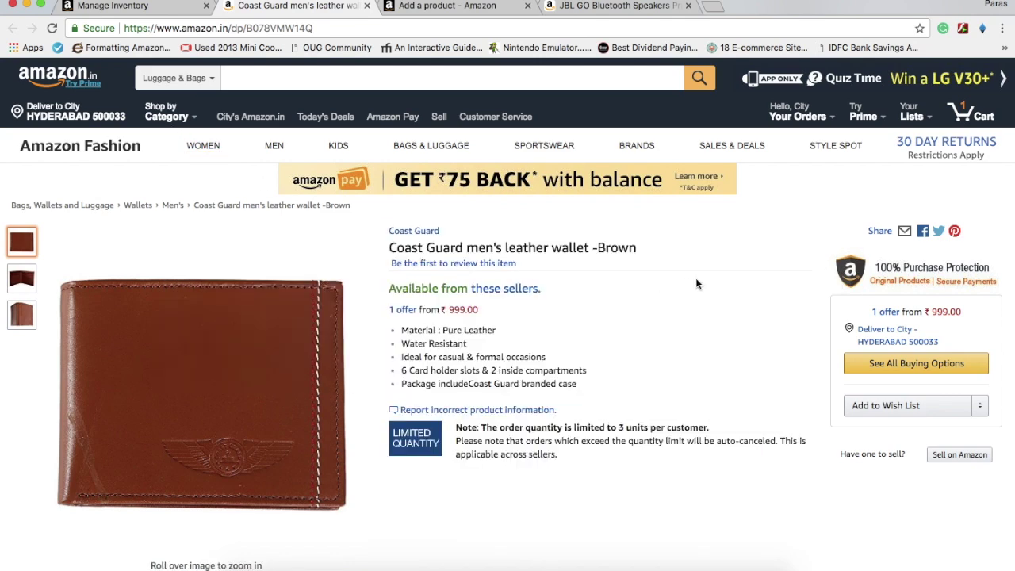
scroll(578, 323, "down", 8)
scroll(577, 324, "down", 10)
scroll(578, 324, "up", 3)
scroll(578, 324, "up", 15)
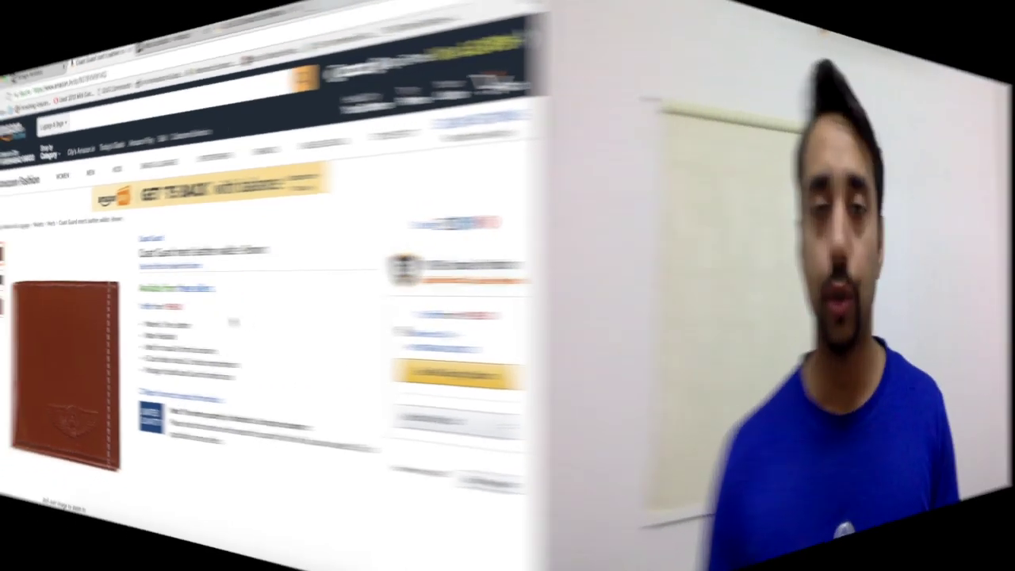